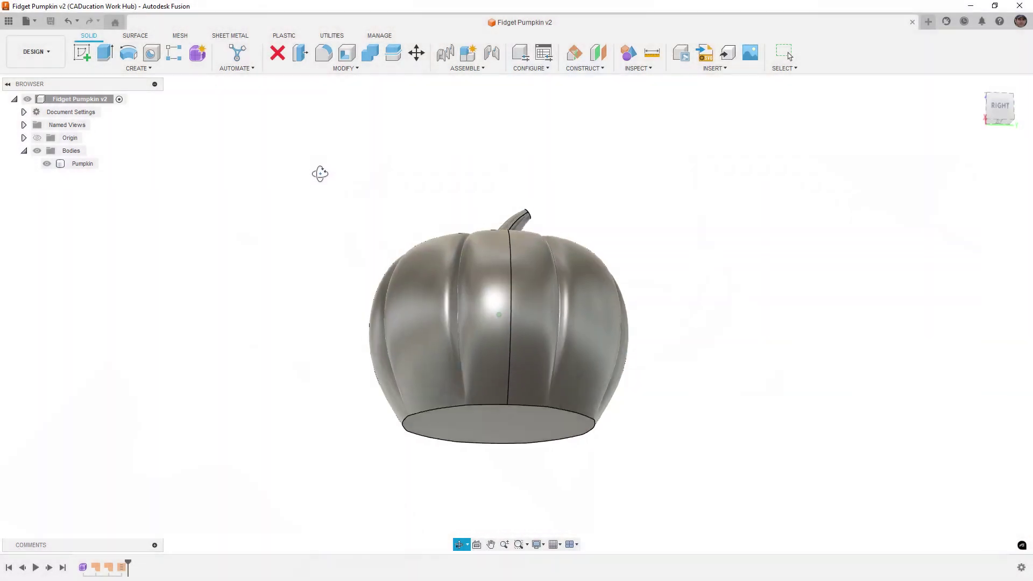
Create a section analysis that cuts the pumpkin along the YZ plane, with a 0 mm offset, viewed from the right
{"action": "left_click_drag", "start_coordinate": [320, 174], "coordinate": [318, 170]}
{"action": "key", "text": "Escape"}
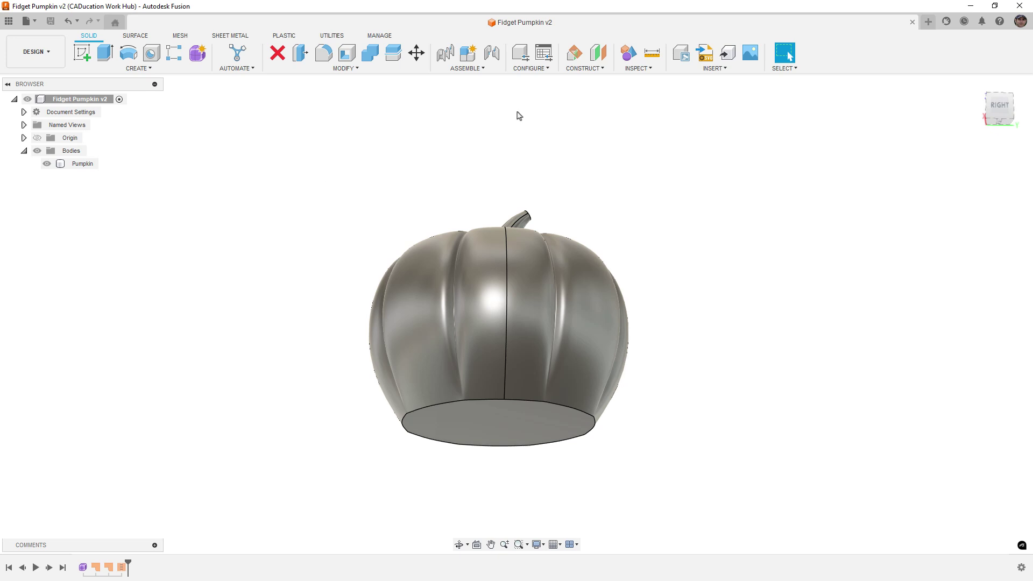
{"action": "left_click", "coordinate": [638, 69]}
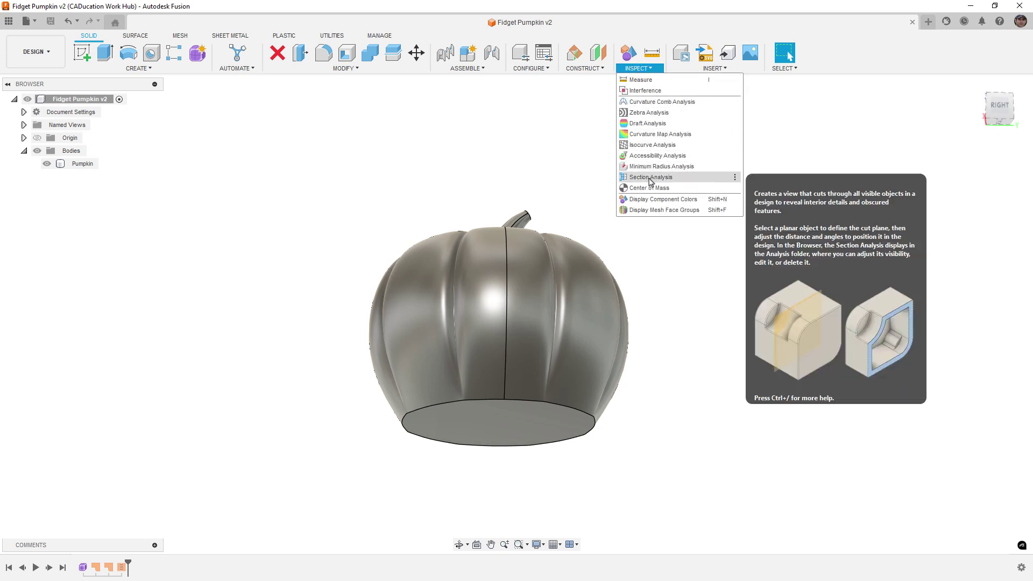
{"action": "left_click", "coordinate": [650, 177]}
{"action": "left_click", "coordinate": [521, 294]}
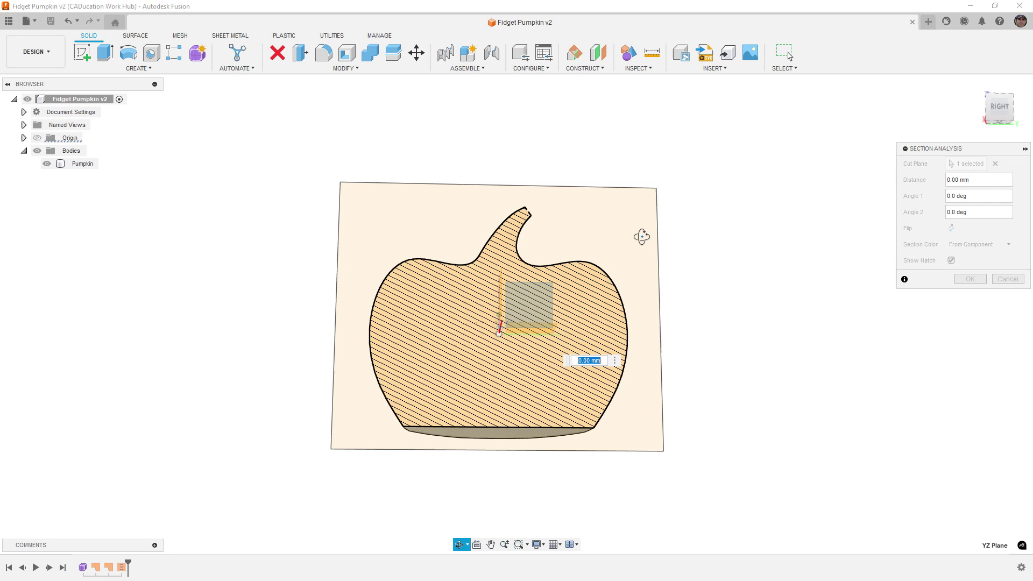
{"action": "left_click", "coordinate": [999, 110]}
{"action": "left_click", "coordinate": [979, 280]}
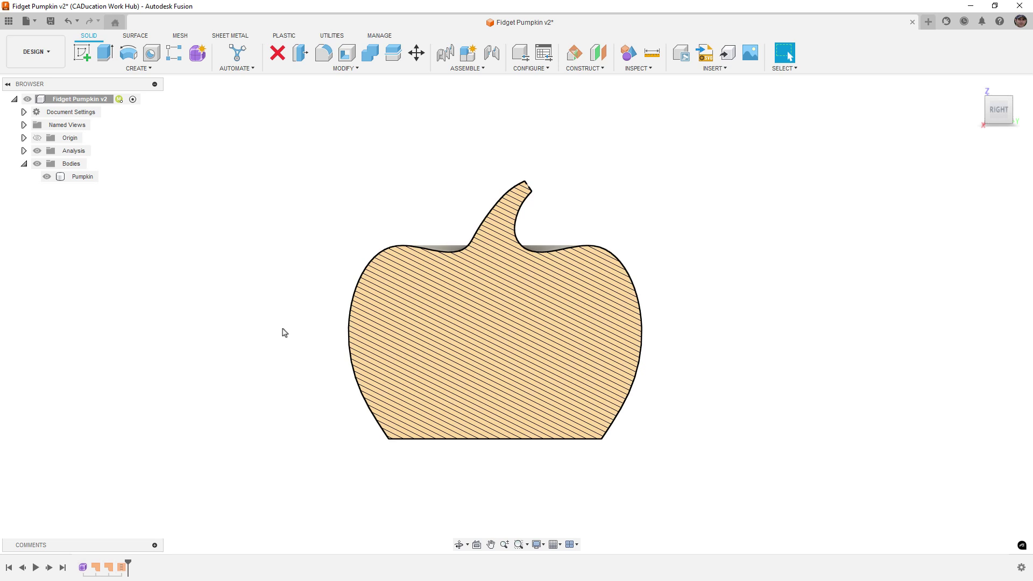
Start a sketch on the YZ plane and show the model in Wireframe style with the section analysis hidden
{"action": "left_click", "coordinate": [81, 52]}
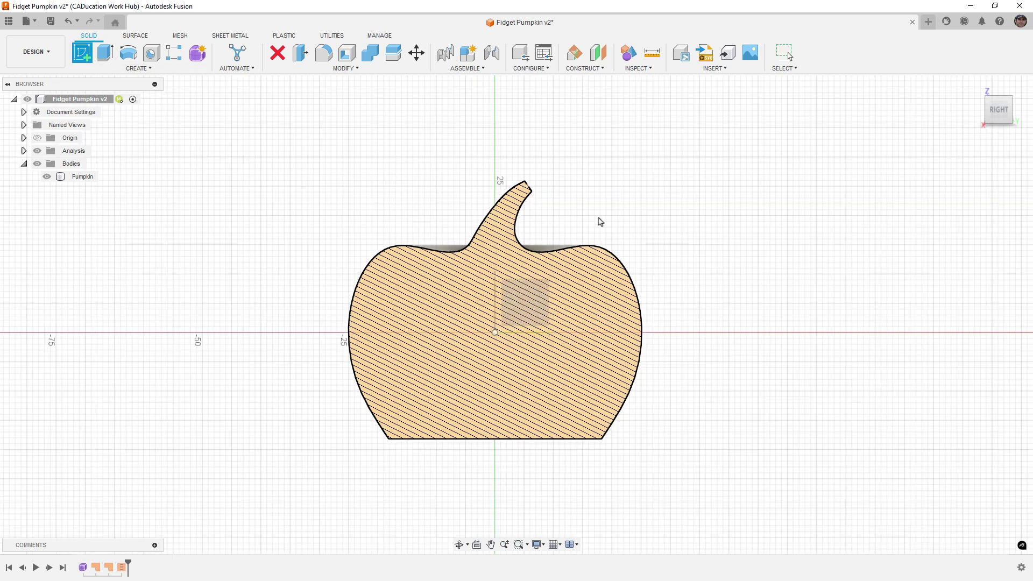
{"action": "left_click", "coordinate": [600, 225]}
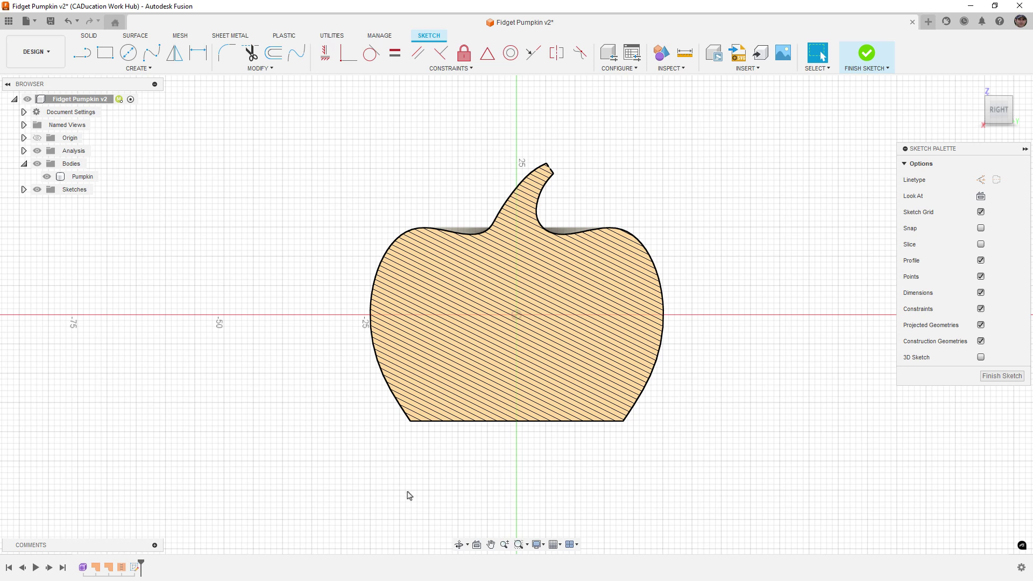
{"action": "left_click", "coordinate": [544, 545]}
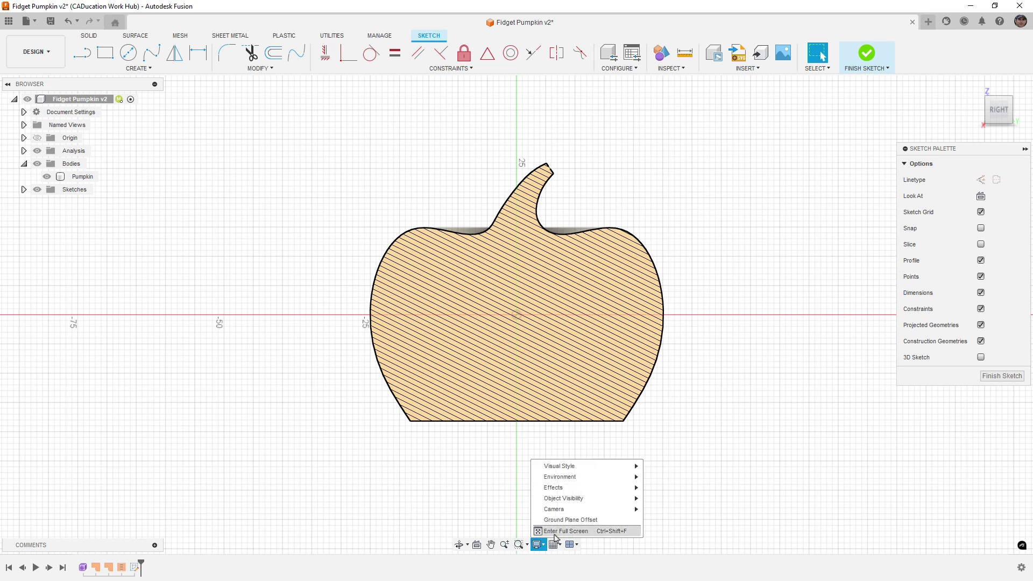
{"action": "mouse_move", "coordinate": [617, 469]}
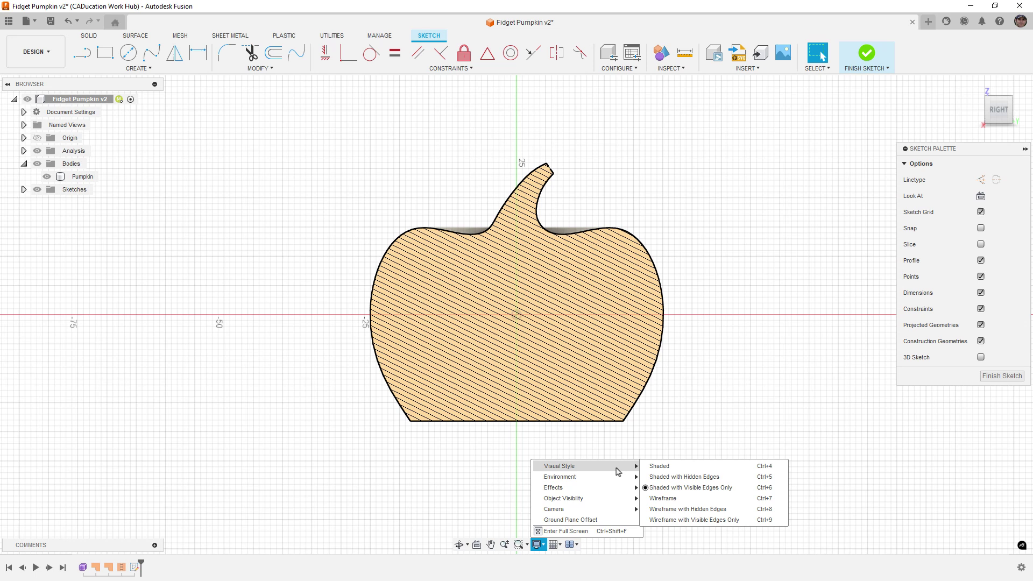
{"action": "left_click", "coordinate": [672, 499]}
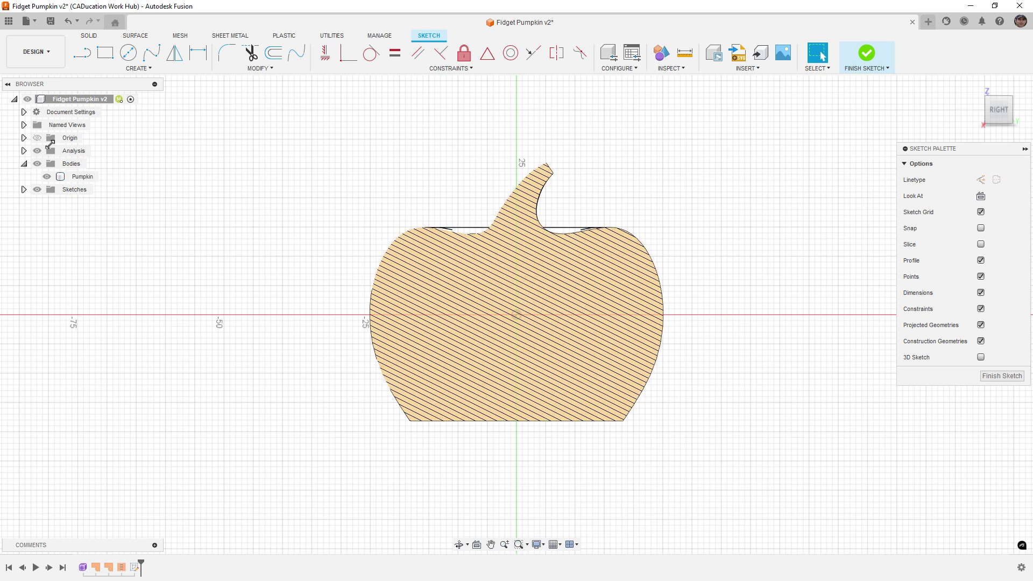
{"action": "left_click", "coordinate": [37, 150]}
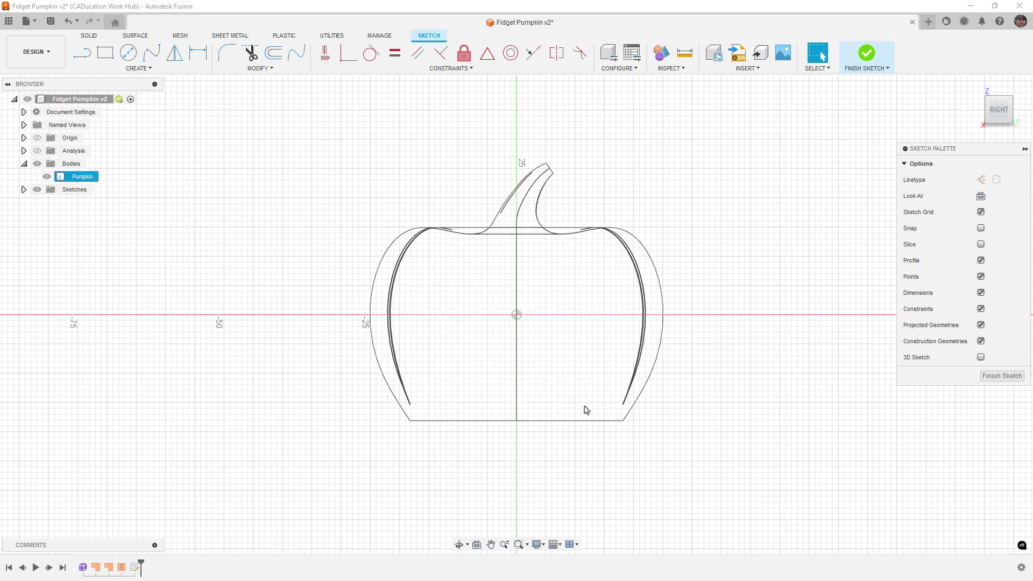
Toggle the sketch's Slice option on and off to compare the sliced and full wireframe displays
{"action": "left_click", "coordinate": [981, 245]}
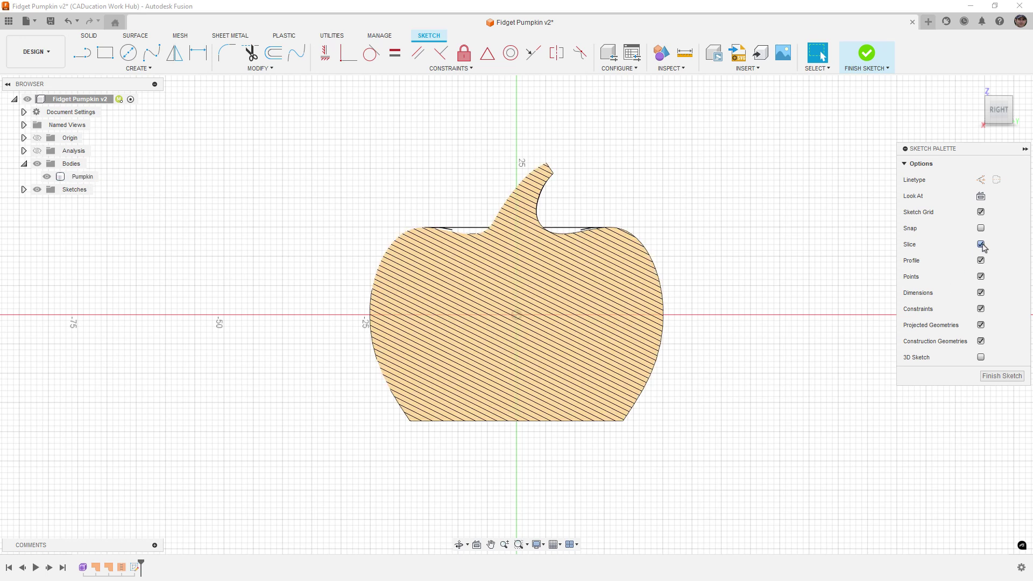
{"action": "left_click", "coordinate": [981, 246]}
{"action": "left_click", "coordinate": [981, 246]}
{"action": "left_click", "coordinate": [981, 245]}
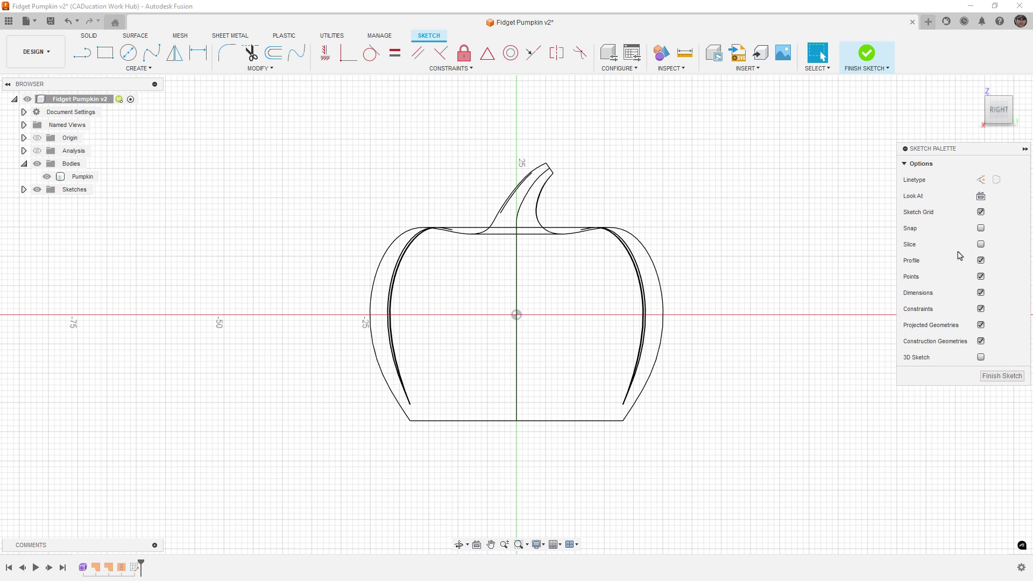
Add the intersection curves of the pumpkin's outer surface with the sketch plane, keeping the projection link
{"action": "mouse_move", "coordinate": [766, 233]}
{"action": "middle_mouse_down", "text": "shift"}
{"action": "mouse_move", "coordinate": [756, 250]}
{"action": "mouse_move", "coordinate": [532, 214]}
{"action": "middle_mouse_up", "text": "shift"}
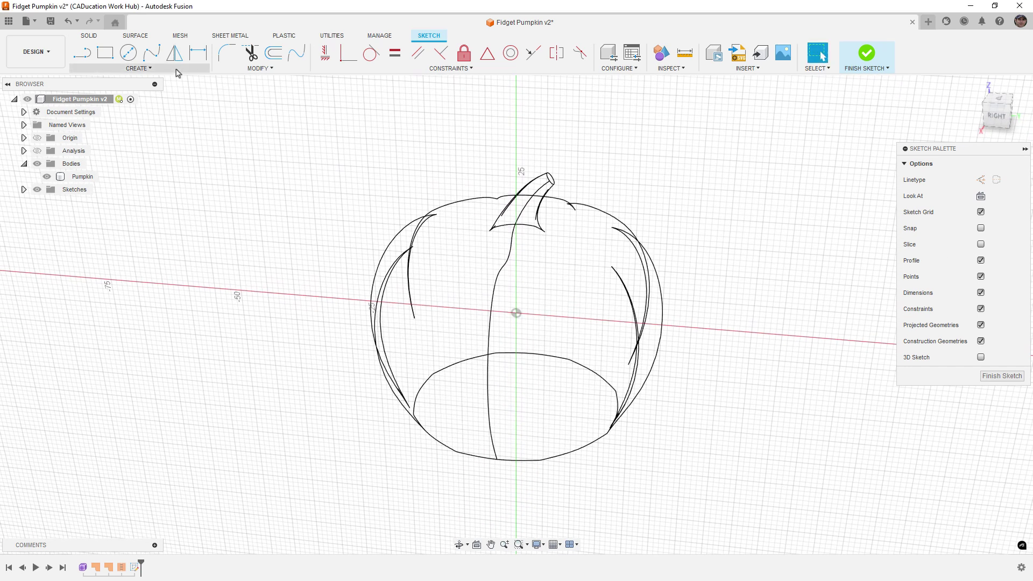
{"action": "left_click", "coordinate": [139, 69]}
{"action": "mouse_move", "coordinate": [129, 237]}
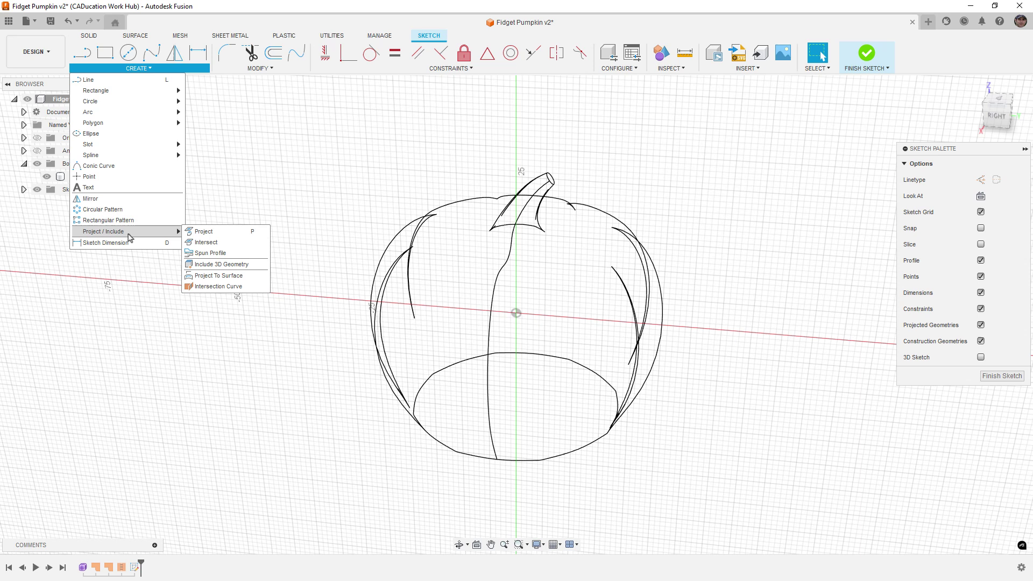
{"action": "left_click", "coordinate": [198, 243]}
{"action": "left_click", "coordinate": [431, 299]}
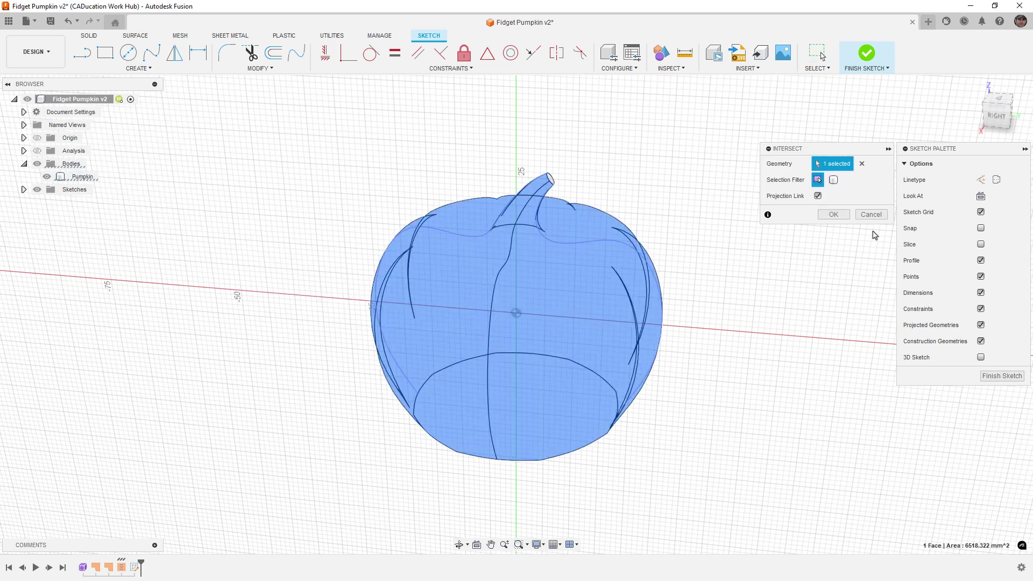
{"action": "left_click", "coordinate": [833, 214]}
Hide the Pumpkin body and draw a horizontal base line joining the two lower endpoints of the intersected outline
{"action": "left_click", "coordinate": [999, 120]}
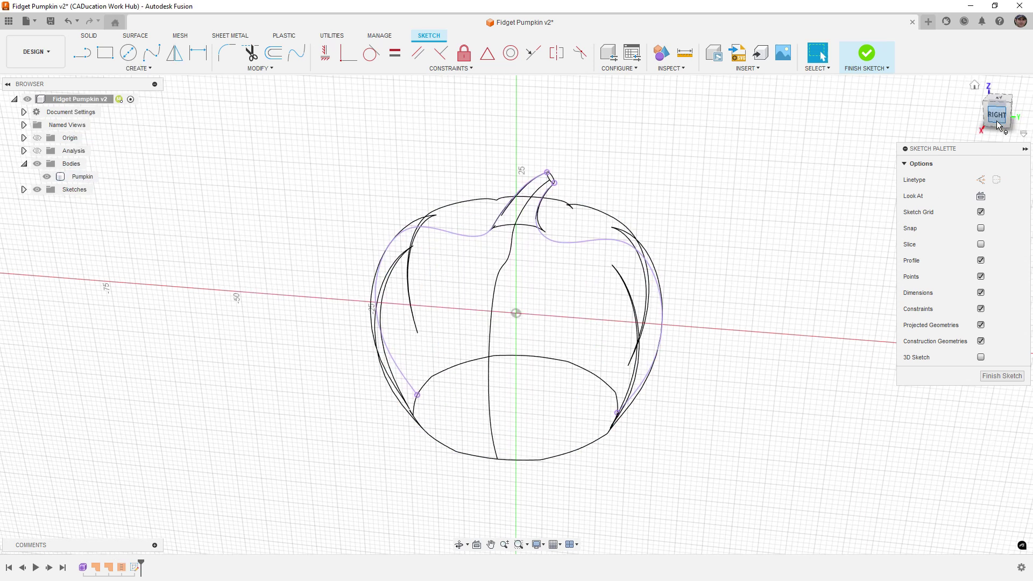
{"action": "left_click", "coordinate": [56, 180]}
{"action": "left_click", "coordinate": [47, 176]}
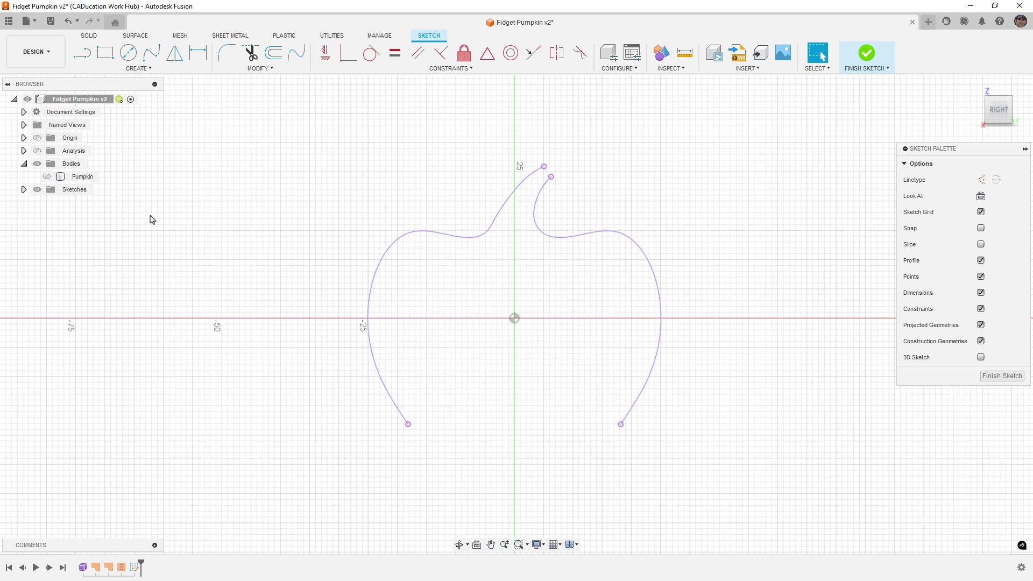
{"action": "left_click", "coordinate": [83, 53]}
{"action": "left_click", "coordinate": [408, 424]}
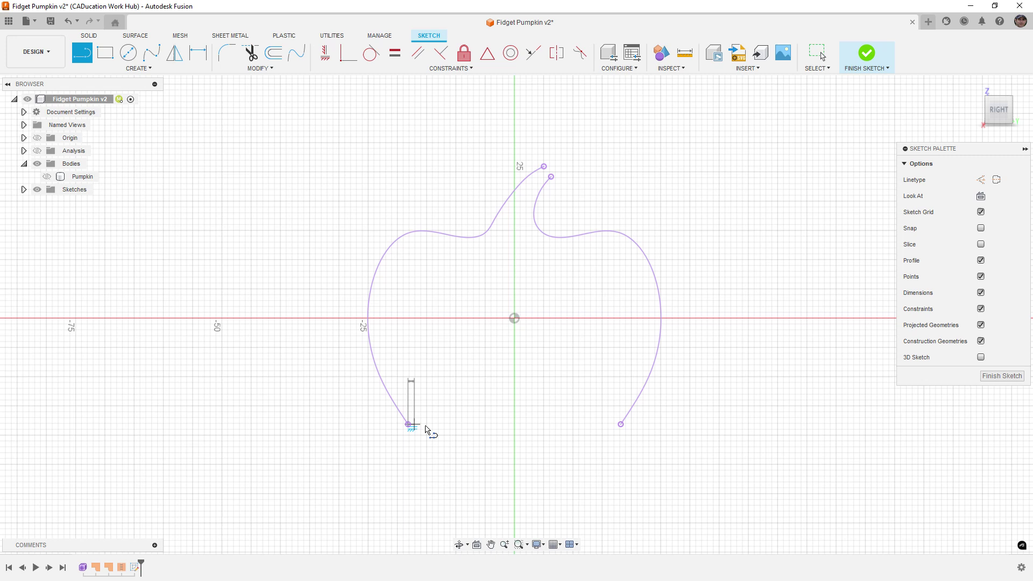
{"action": "left_click", "coordinate": [621, 425]}
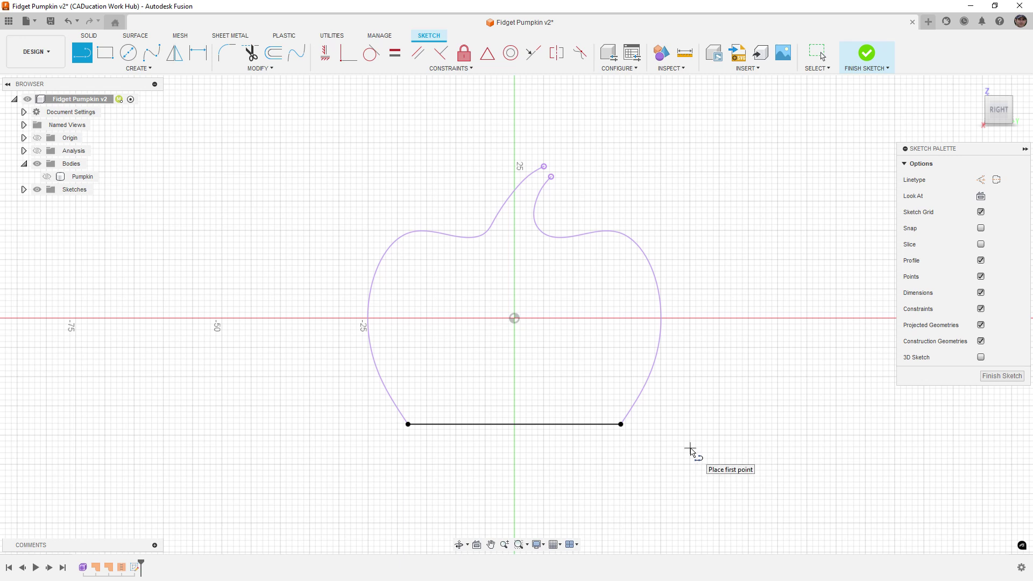
Draw a vertical line about 35 mm long from the base line's midpoint up through the origin into the stem area
{"action": "scroll", "coordinate": [656, 424], "scroll_direction": "up", "scroll_amount": 1}
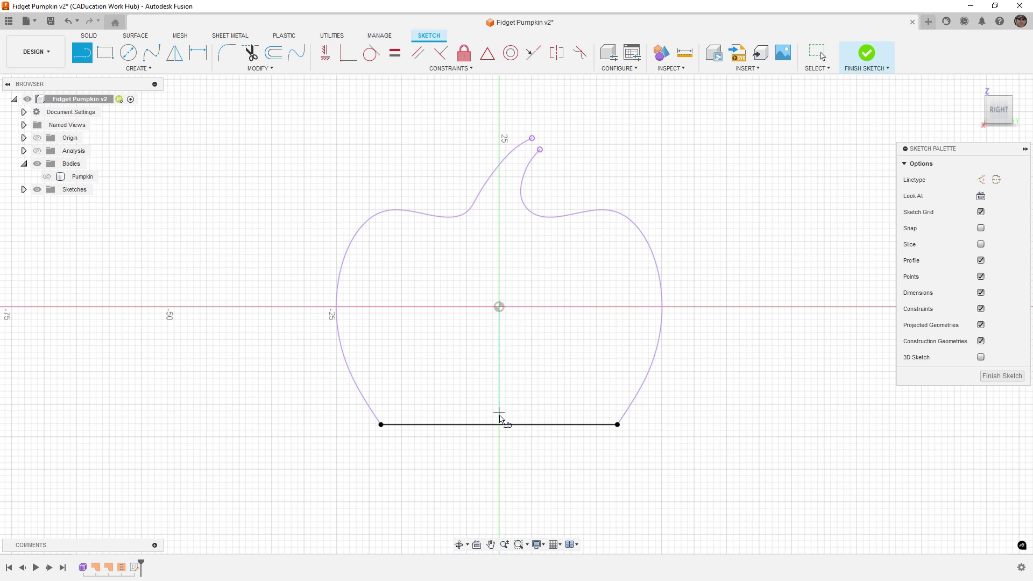
{"action": "left_click", "coordinate": [499, 424]}
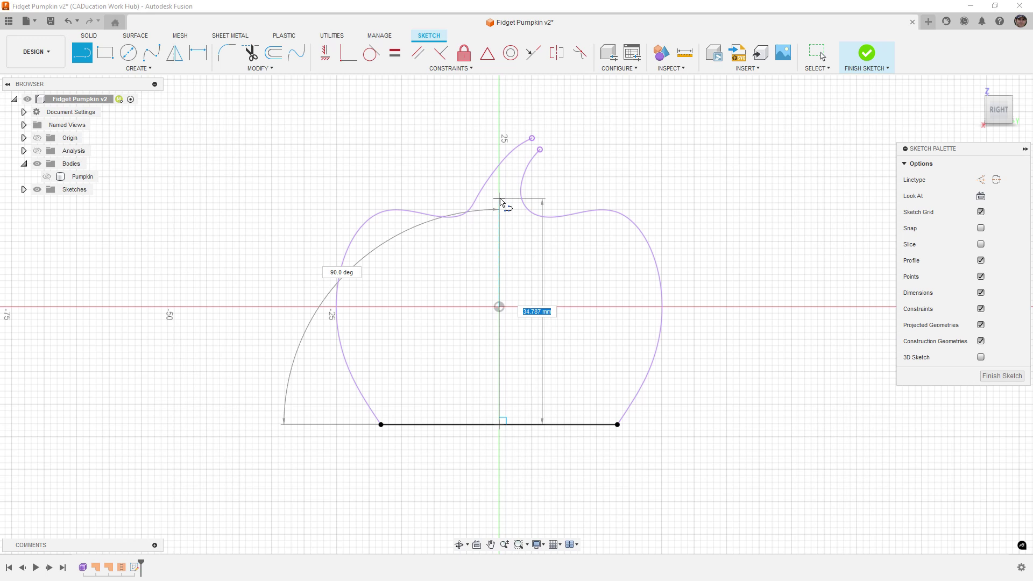
{"action": "left_click", "coordinate": [499, 198]}
{"action": "left_click", "coordinate": [526, 198]}
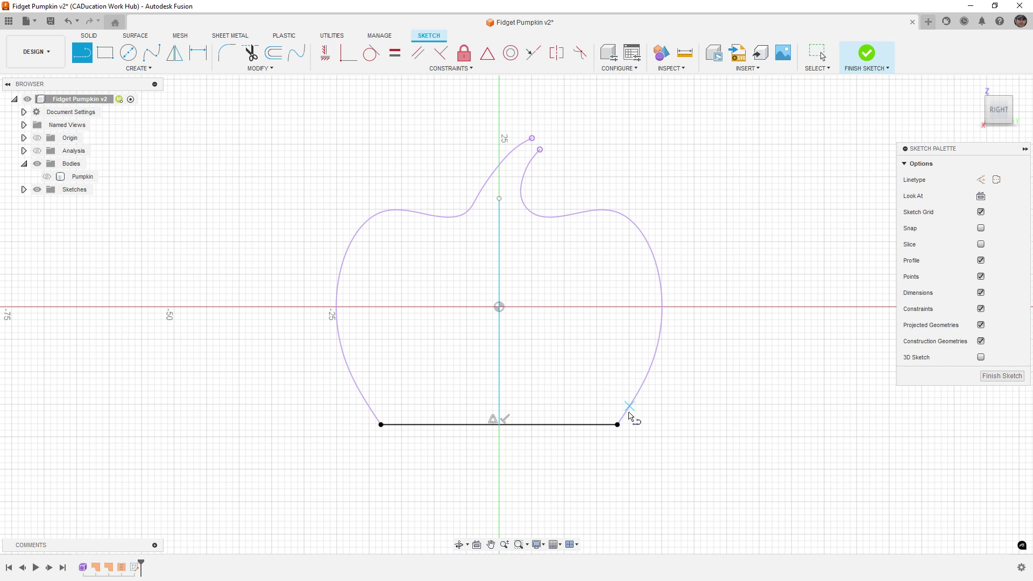
Draw an inward-slanting line about 6 mm long from near the base line's right end and a perpendicular 17 mm line crossing the outline
{"action": "scroll", "coordinate": [638, 429], "scroll_direction": "up", "scroll_amount": 2}
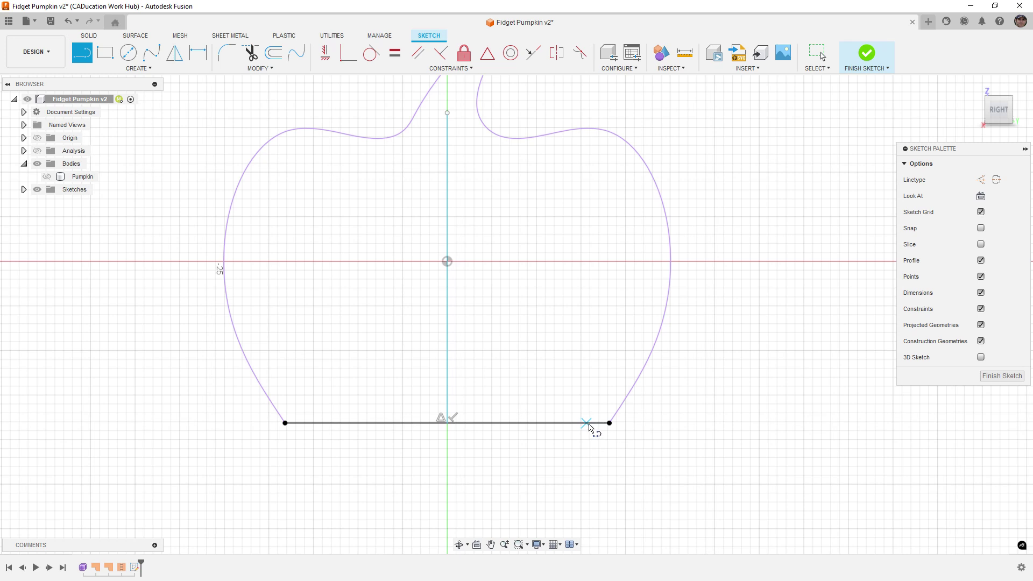
{"action": "left_click", "coordinate": [590, 423]}
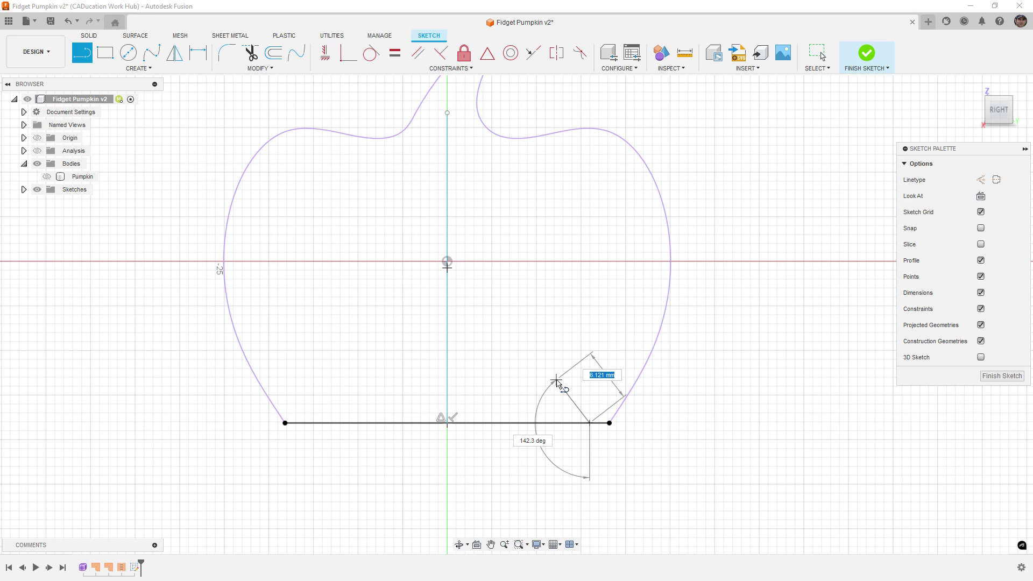
{"action": "left_click", "coordinate": [556, 380]}
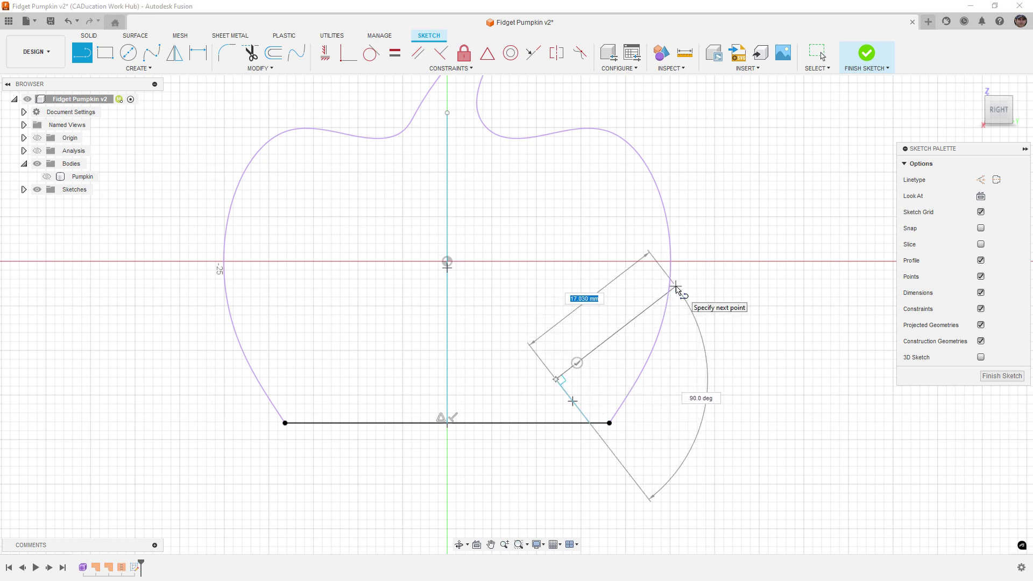
{"action": "left_click", "coordinate": [675, 288]}
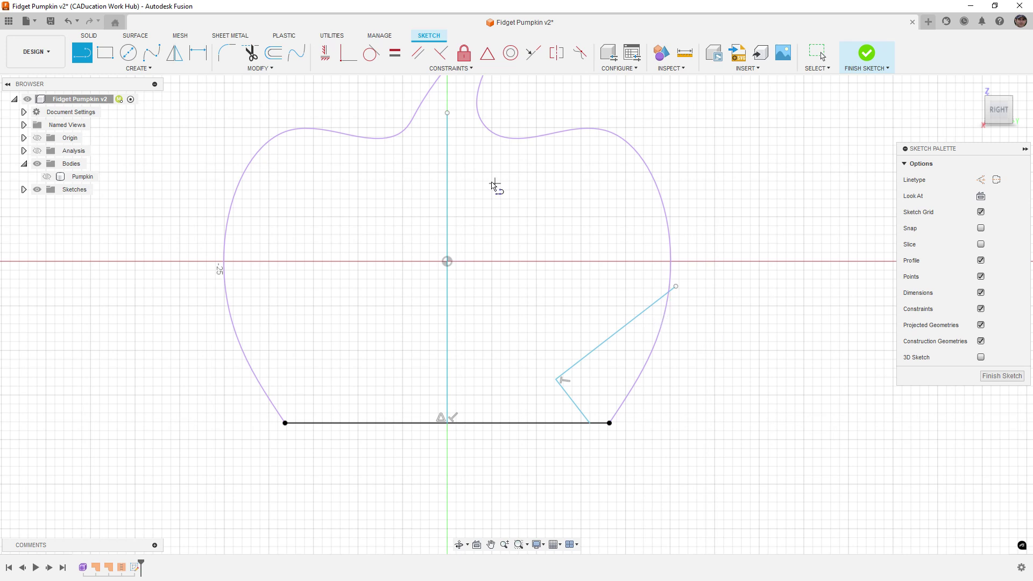
Dimension the angle between the short slanted line and the base line at 45 degrees
{"action": "key", "text": "d"}
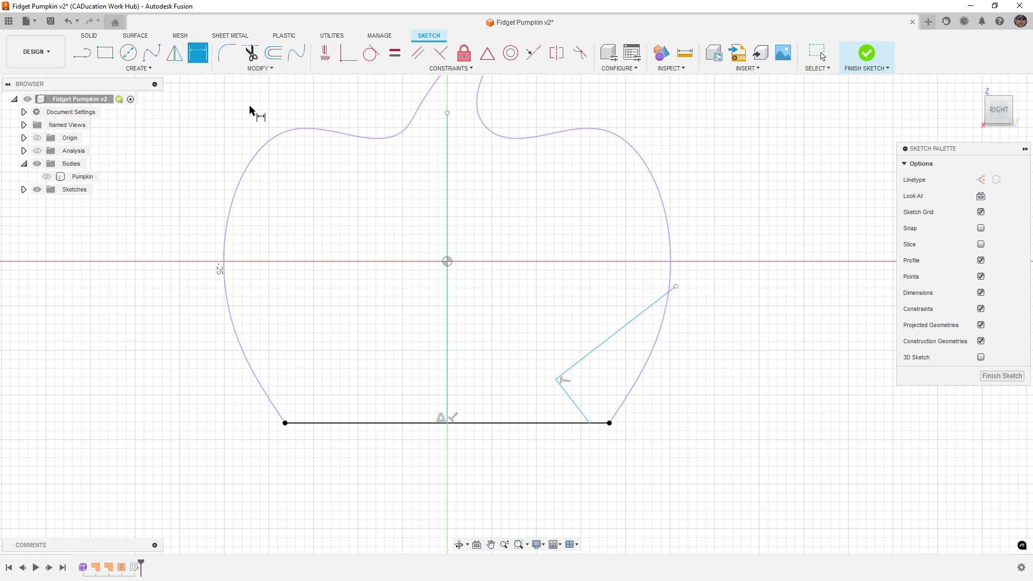
{"action": "left_click", "coordinate": [583, 415]}
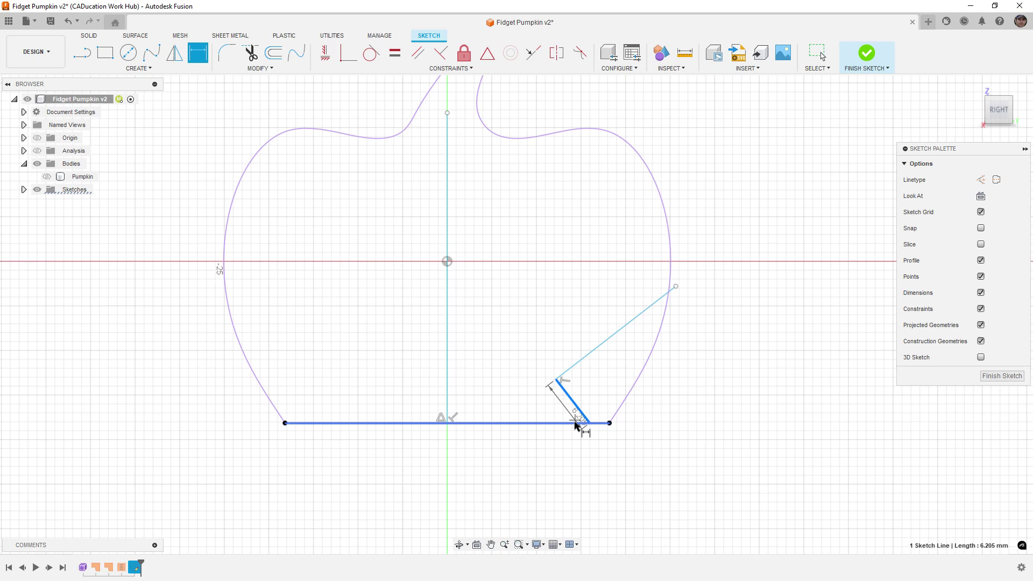
{"action": "left_click", "coordinate": [575, 423]}
{"action": "left_click", "coordinate": [558, 413]}
{"action": "type", "text": "45"}
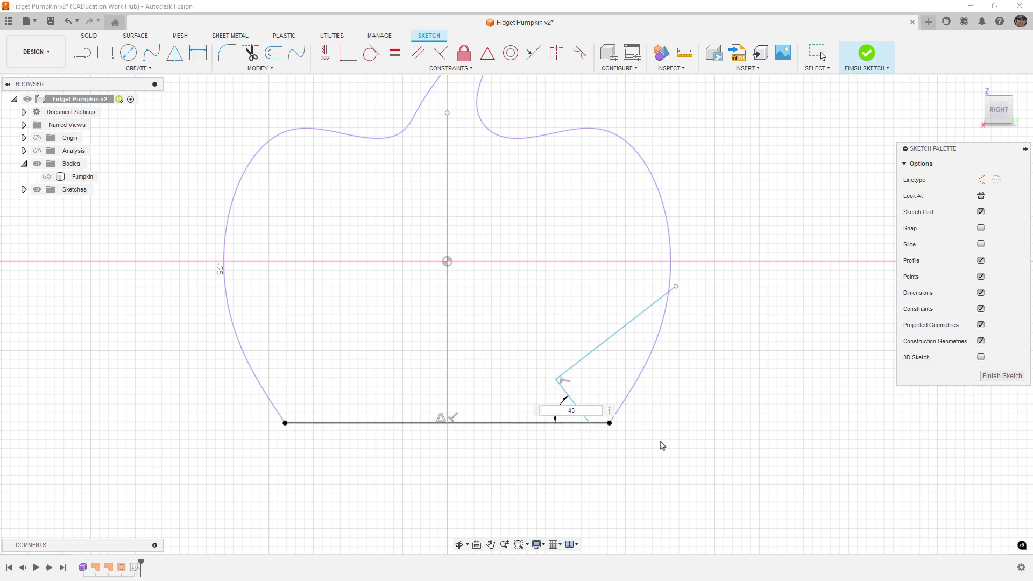
{"action": "key", "text": "Return"}
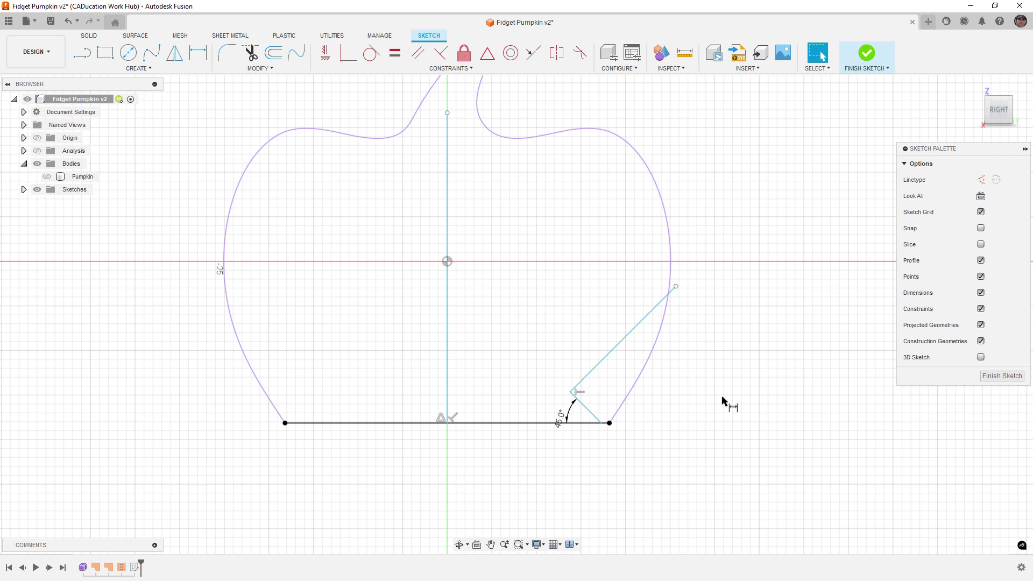
{"action": "key", "text": "Escape"}
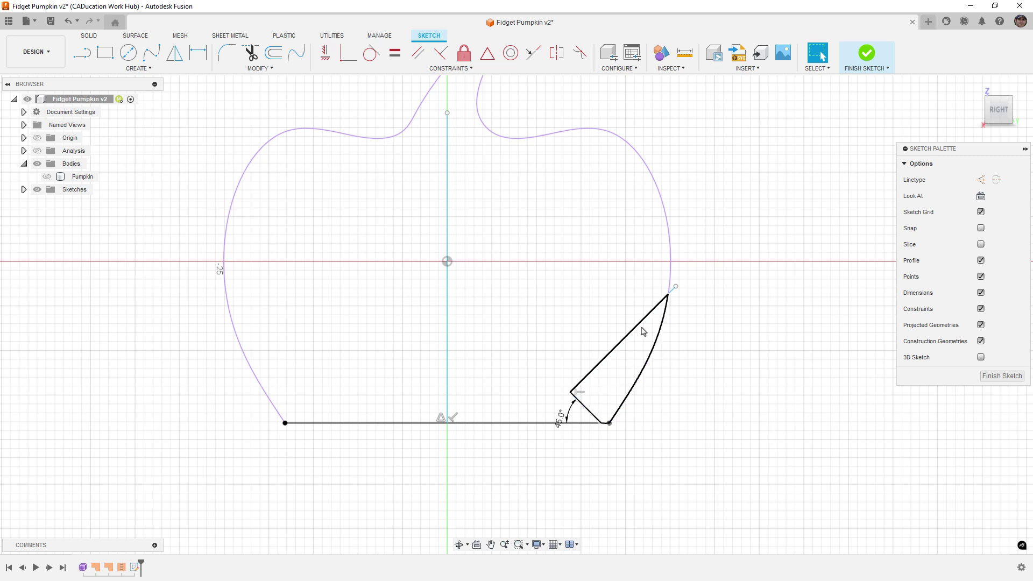
Move the corner joining the two slanted lines inward, away from the base line's right end
{"action": "scroll", "coordinate": [605, 428], "scroll_direction": "up", "scroll_amount": 6}
{"action": "left_click", "coordinate": [604, 417]}
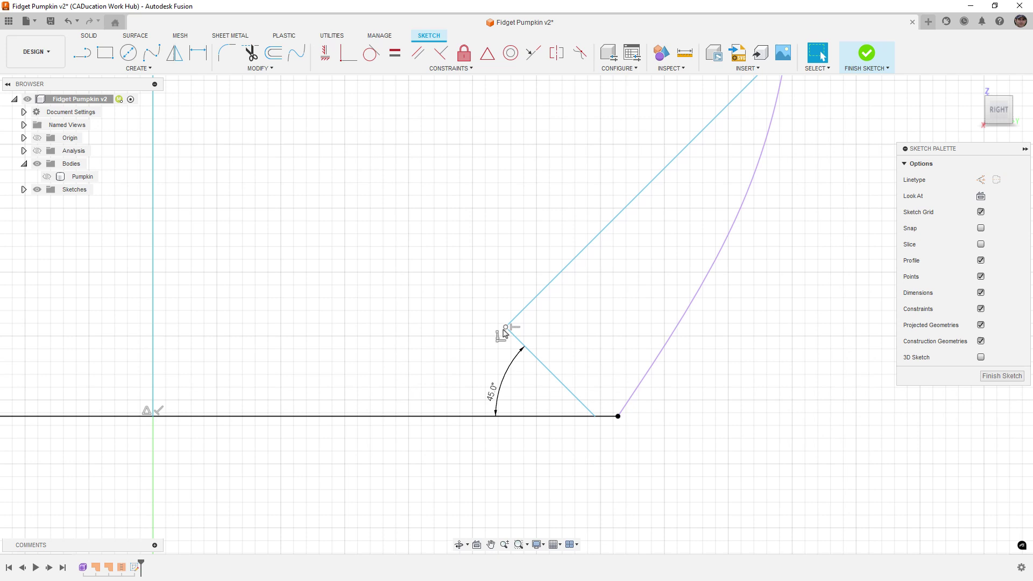
{"action": "left_click_drag", "start_coordinate": [505, 330], "coordinate": [481, 327]}
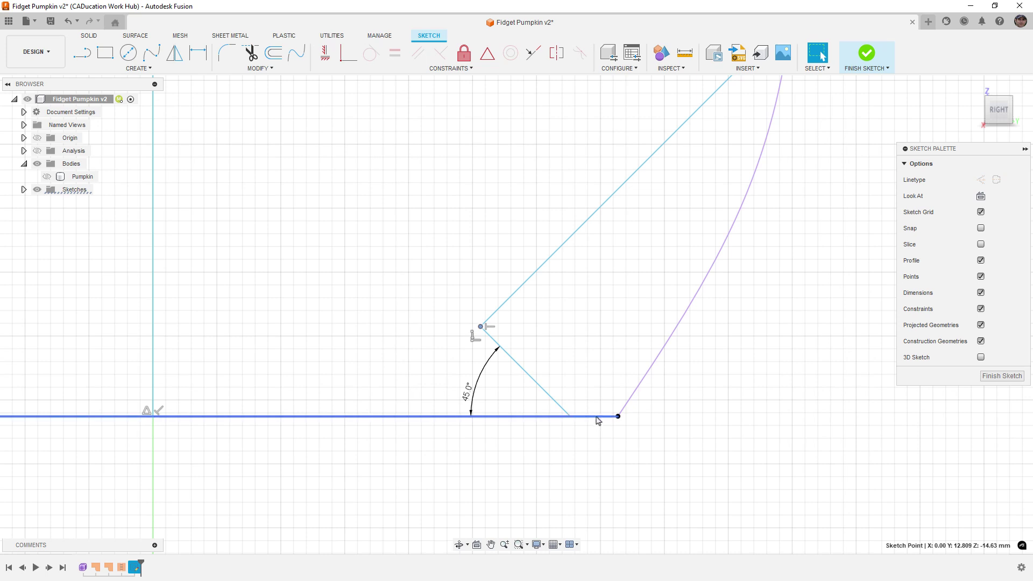
{"action": "left_click_drag", "start_coordinate": [482, 329], "coordinate": [467, 324]}
Reposition the long slanted line's upper endpoint just inside the pumpkin outline
{"action": "scroll", "coordinate": [477, 362], "scroll_direction": "down", "scroll_amount": 3}
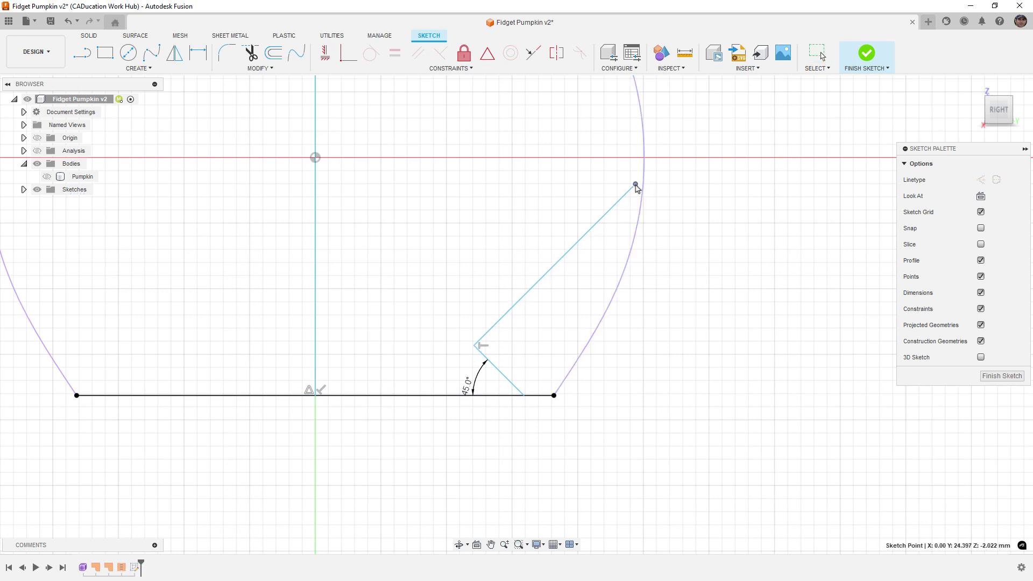
{"action": "scroll", "coordinate": [635, 187], "scroll_direction": "up", "scroll_amount": 3}
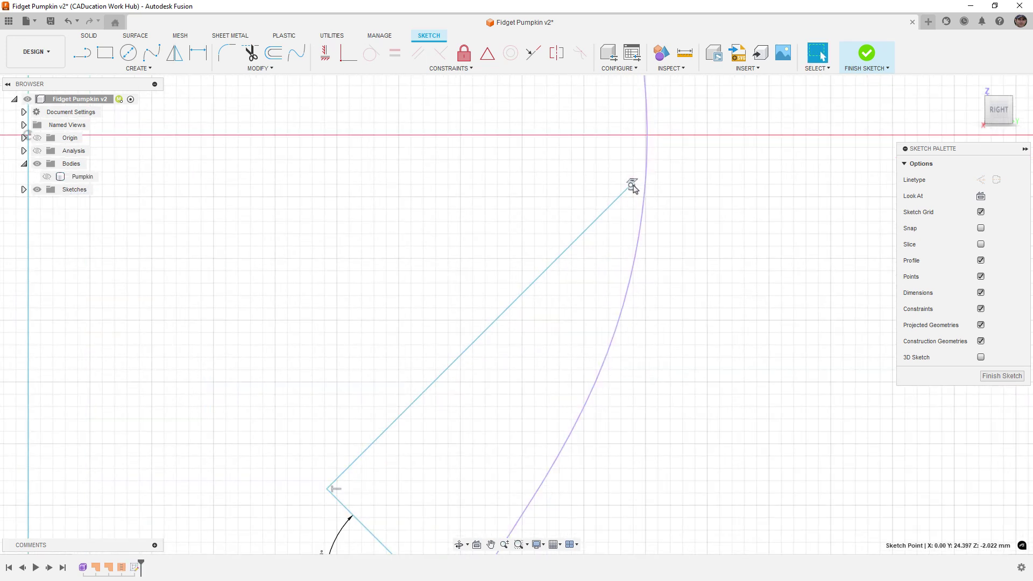
{"action": "mouse_move", "coordinate": [637, 188]}
{"action": "left_mouse_down"}
{"action": "mouse_move", "coordinate": [653, 169]}
{"action": "mouse_move", "coordinate": [635, 183]}
{"action": "left_mouse_up"}
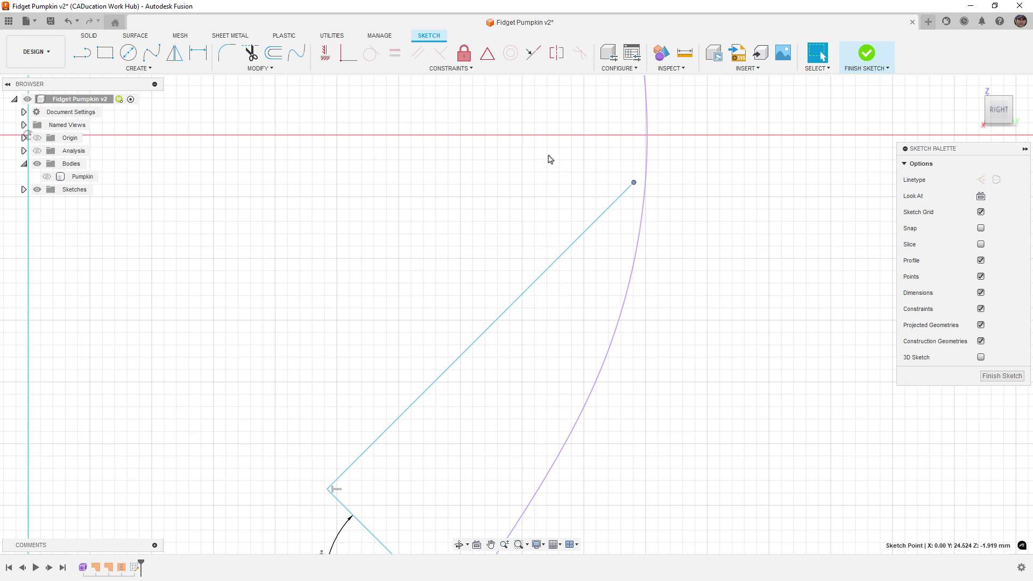
{"action": "mouse_move", "coordinate": [635, 184]}
{"action": "left_mouse_down"}
{"action": "mouse_move", "coordinate": [646, 176]}
{"action": "mouse_move", "coordinate": [635, 180]}
{"action": "left_mouse_up"}
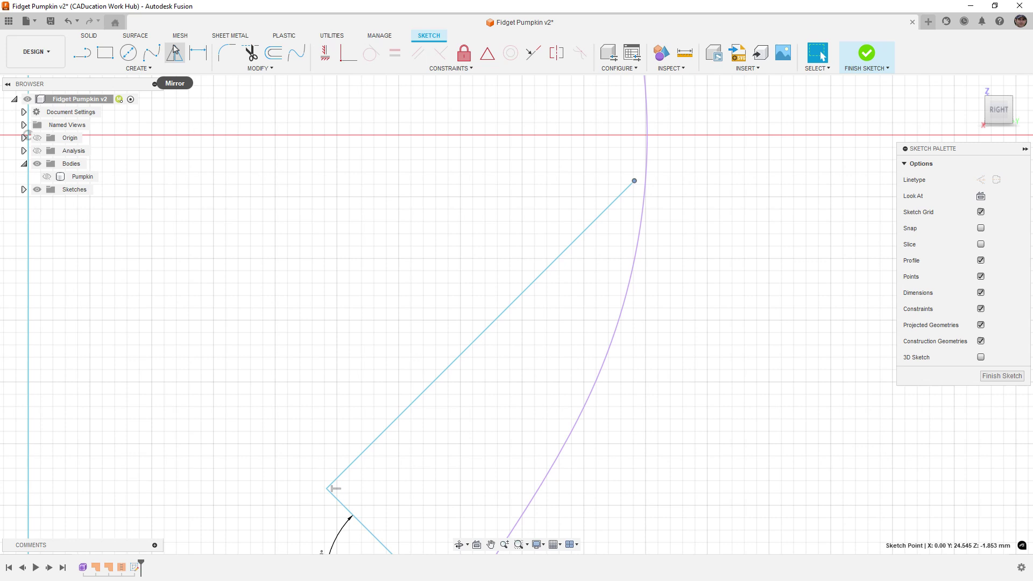
Draw a short horizontal line from the long slanted line's upper endpoint to the pumpkin outline
{"action": "left_click", "coordinate": [80, 53]}
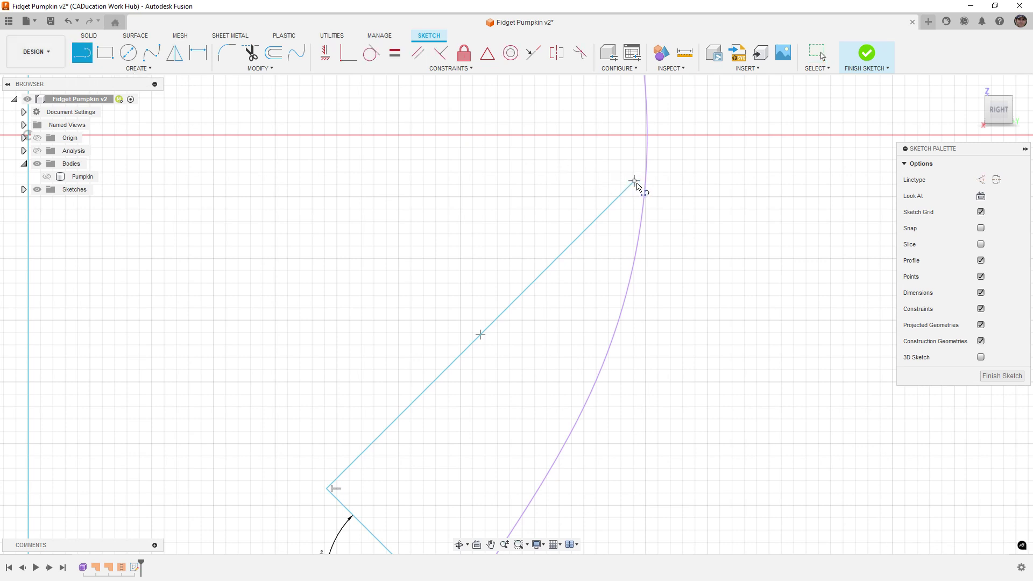
{"action": "left_click", "coordinate": [636, 181]}
{"action": "left_click", "coordinate": [646, 184]}
{"action": "scroll", "coordinate": [658, 194], "scroll_direction": "up", "scroll_amount": 1}
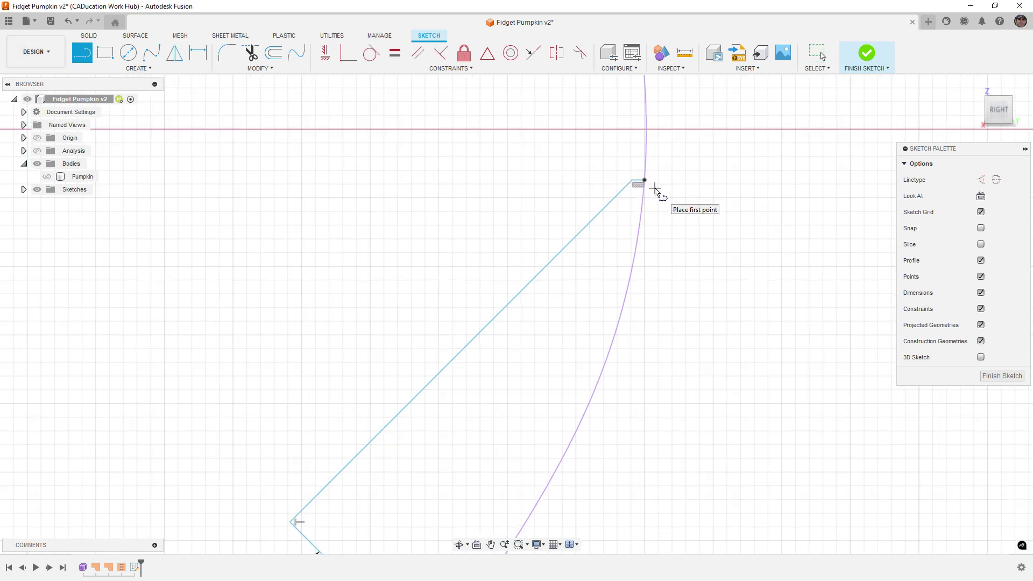
Dimension the short horizontal line at the outline to 0.4 mm
{"action": "key", "text": "d"}
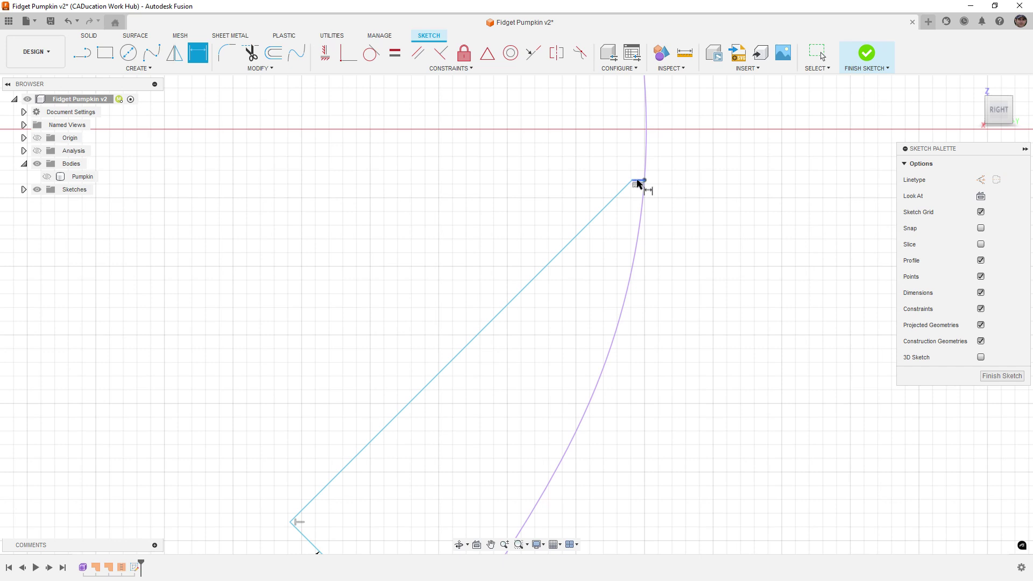
{"action": "left_click", "coordinate": [638, 181]}
{"action": "left_click", "coordinate": [641, 168]}
{"action": "type", "text": ".4"}
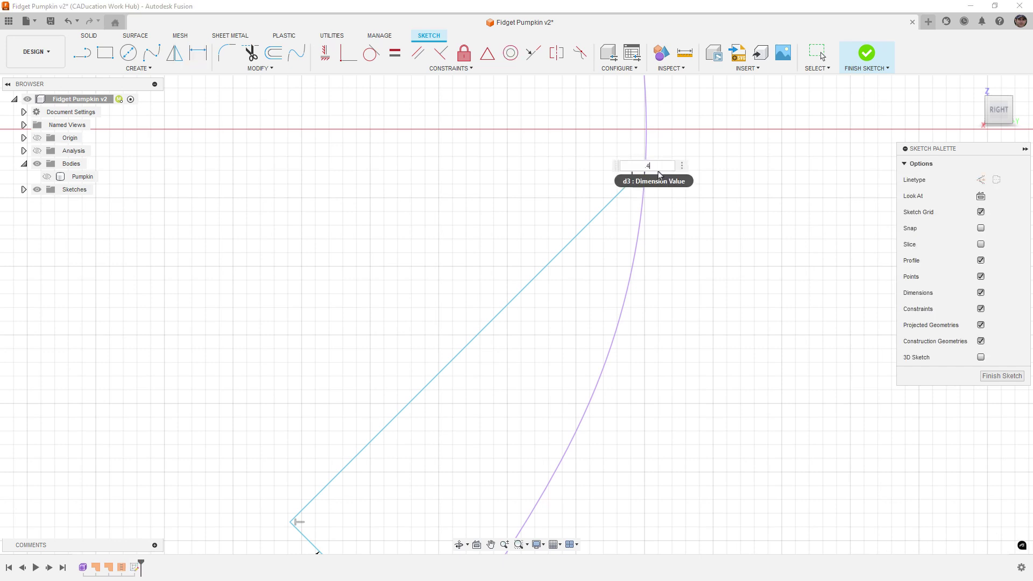
{"action": "key", "text": "Return"}
{"action": "key", "text": "F6"}
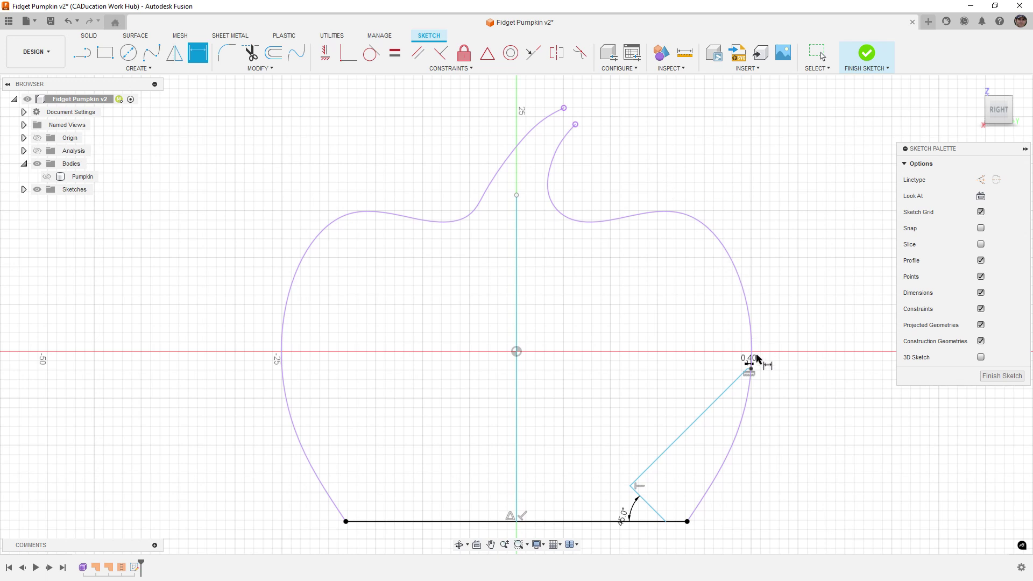
{"action": "scroll", "coordinate": [756, 371], "scroll_direction": "up", "scroll_amount": 3}
{"action": "scroll", "coordinate": [756, 372], "scroll_direction": "up", "scroll_amount": 5}
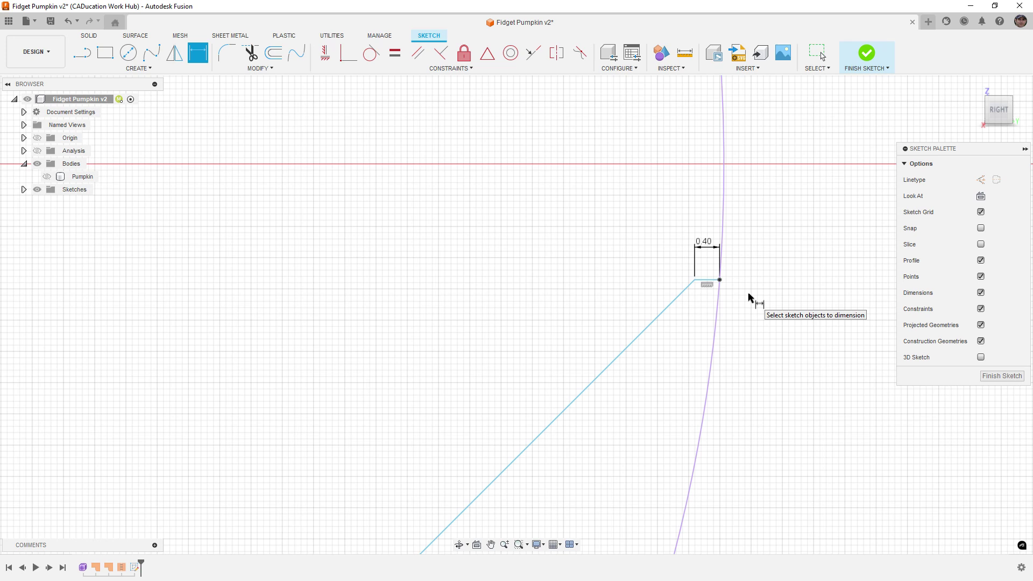
{"action": "key", "text": "Escape"}
Shift the corner of the two slanted lines down and outward, closer to the base line's right end
{"action": "scroll", "coordinate": [749, 297], "scroll_direction": "down", "scroll_amount": 5}
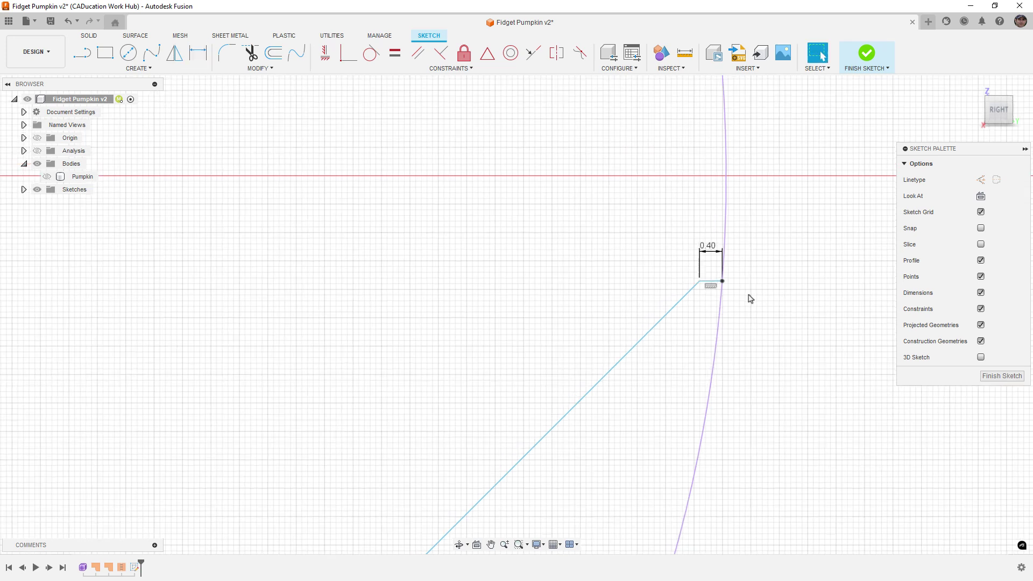
{"action": "middle_click_drag", "start_coordinate": [749, 410], "coordinate": [749, 316]}
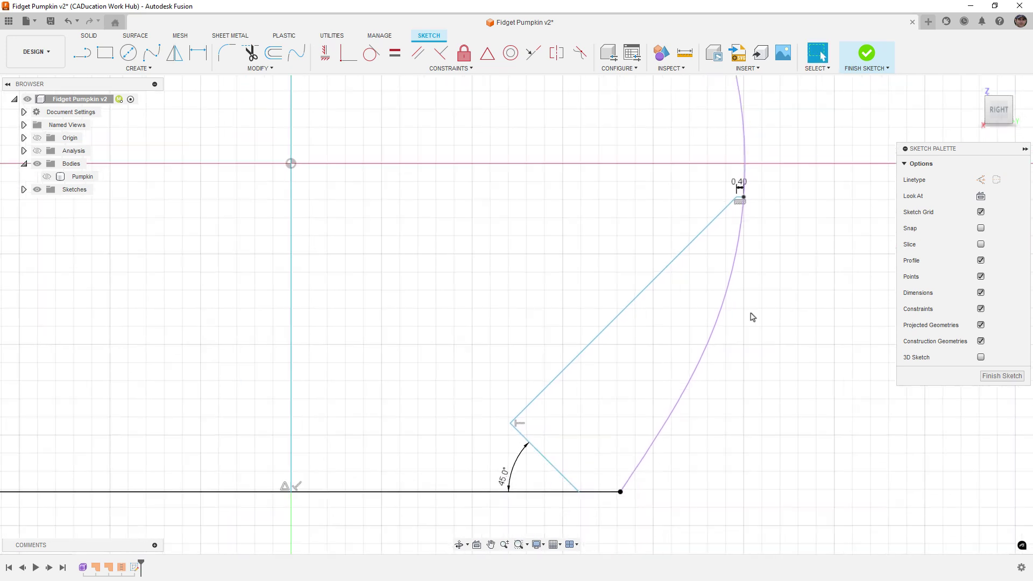
{"action": "scroll", "coordinate": [749, 316], "scroll_direction": "down", "scroll_amount": 3}
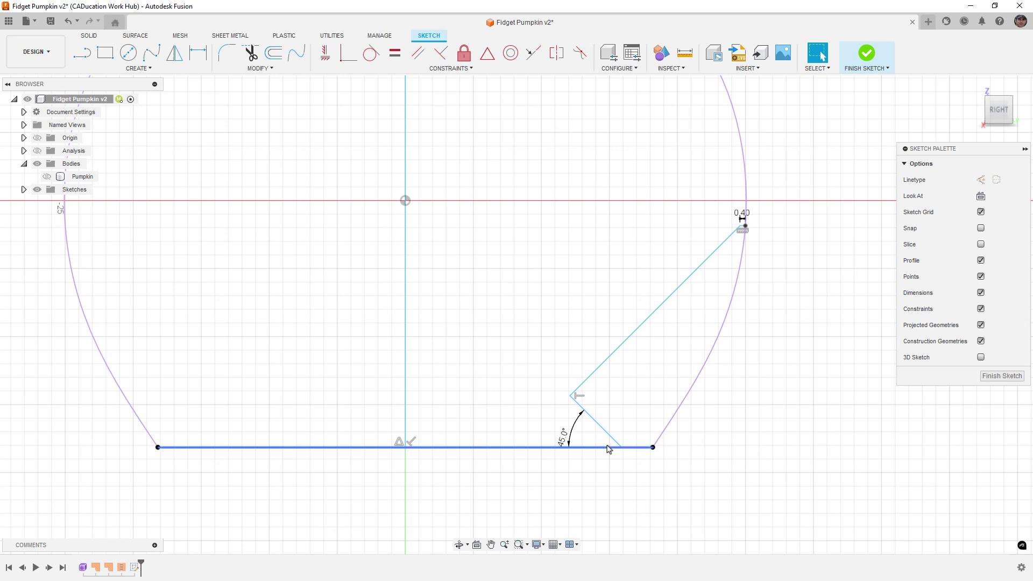
{"action": "left_click_drag", "start_coordinate": [572, 397], "coordinate": [595, 408]}
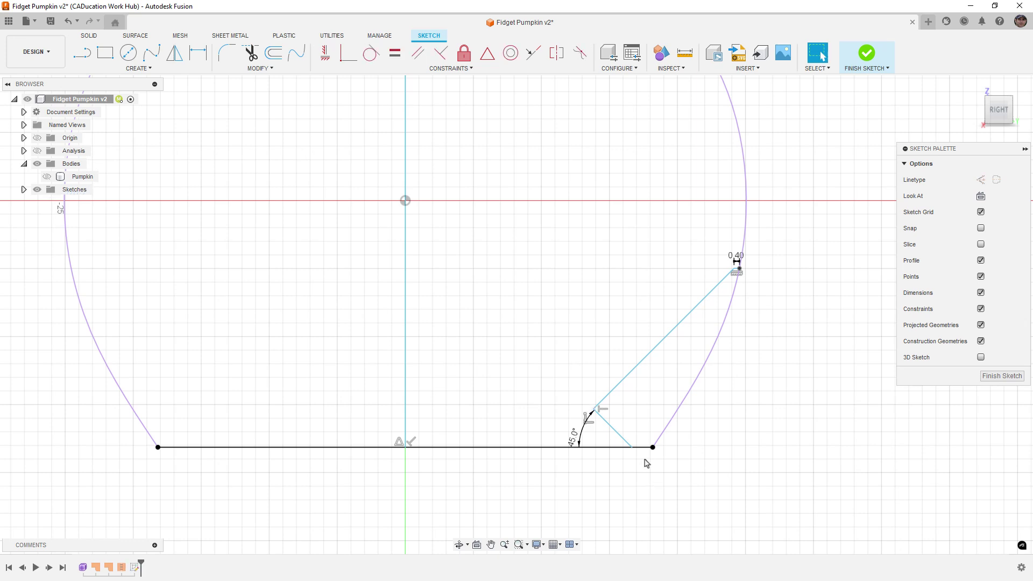
Dimension the distance between the short slanted line's lower end and the base line's right endpoint at 2 mm
{"action": "key", "text": "d"}
{"action": "left_click", "coordinate": [633, 448]}
{"action": "left_click", "coordinate": [653, 447]}
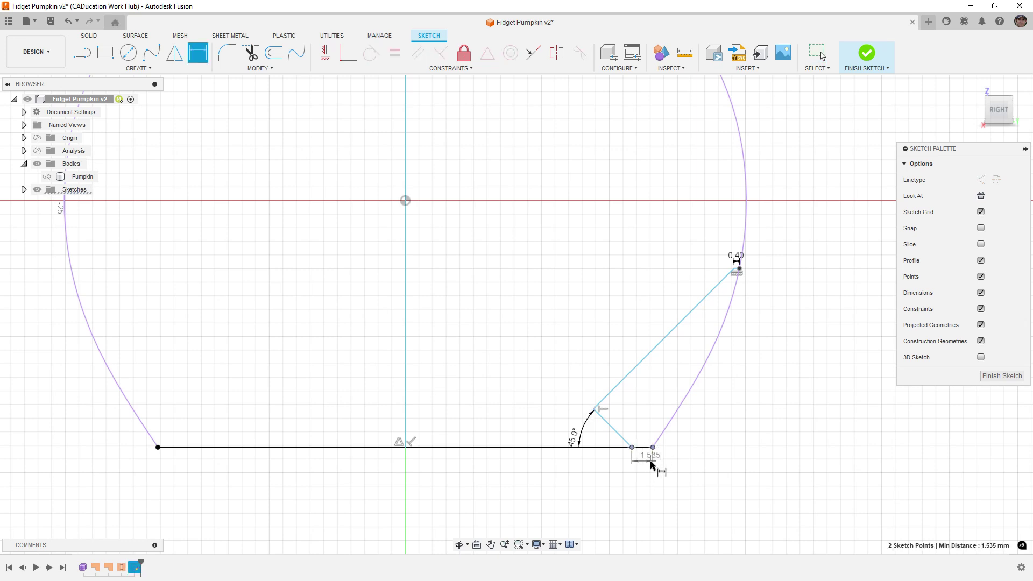
{"action": "left_click", "coordinate": [649, 474]}
{"action": "type", "text": "2"}
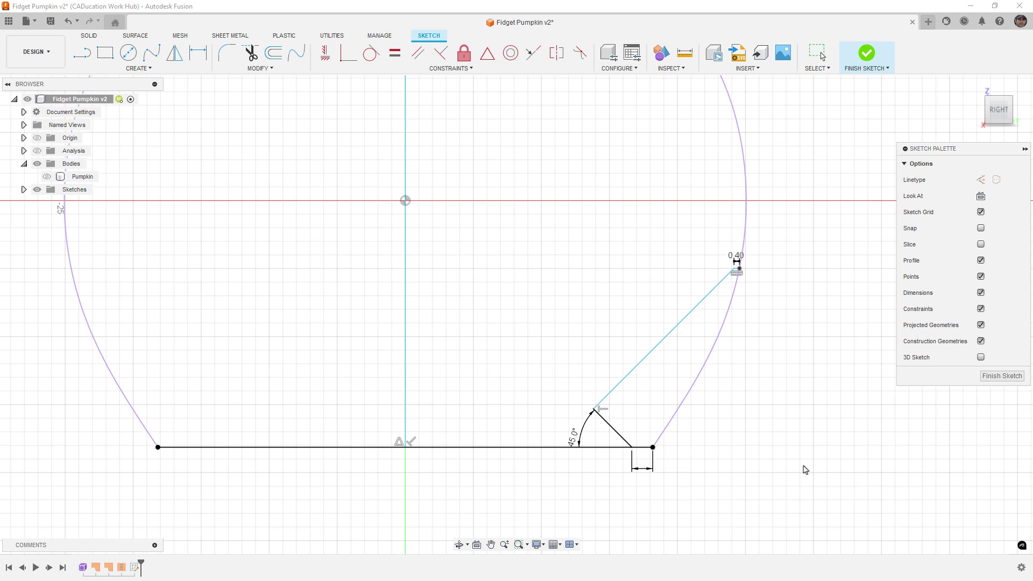
{"action": "key", "text": "Return"}
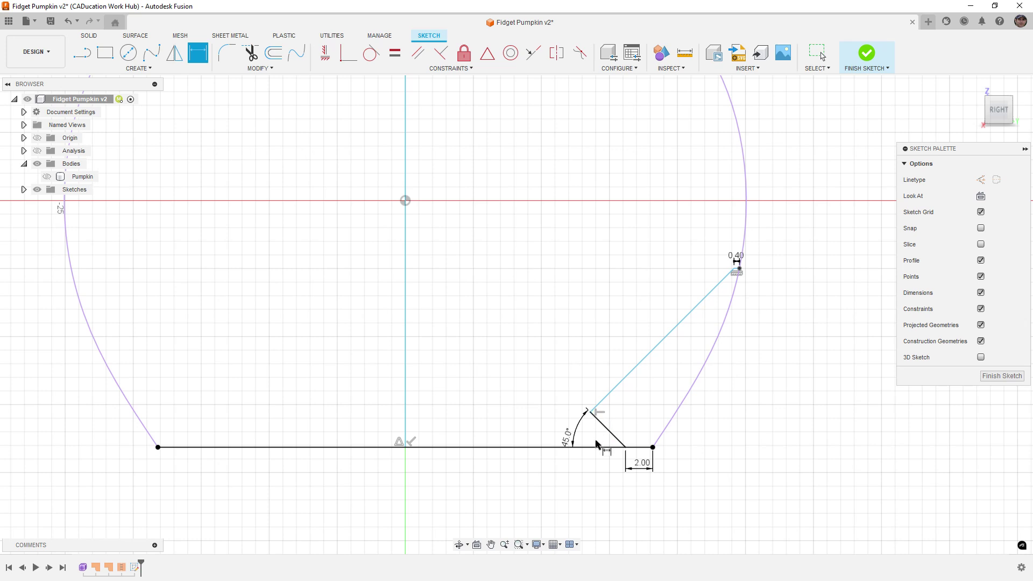
Dimension the height of the slanted lines' corner above the base line at 3 mm
{"action": "left_click", "coordinate": [592, 413]}
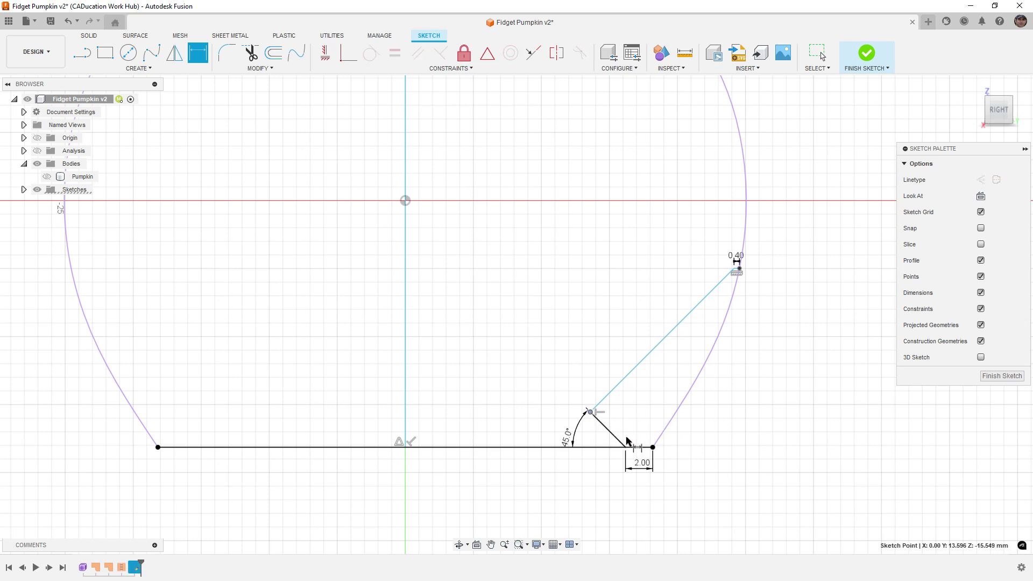
{"action": "left_click", "coordinate": [639, 447]}
{"action": "left_click", "coordinate": [724, 430]}
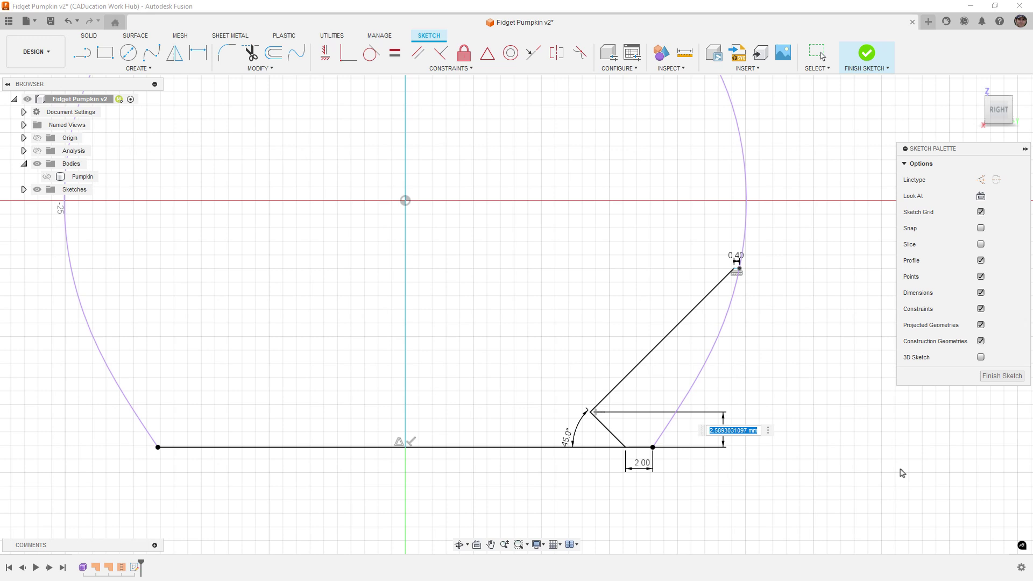
{"action": "type", "text": "3"}
{"action": "key", "text": "Return"}
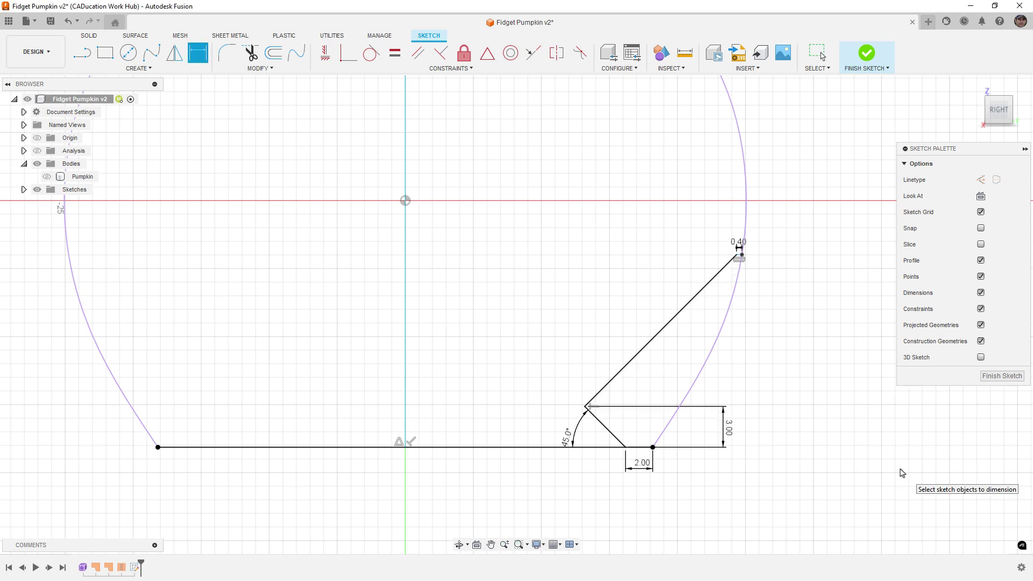
Examine the short horizontal line and its endpoint on the pumpkin outline
{"action": "scroll", "coordinate": [746, 257], "scroll_direction": "up", "scroll_amount": 5}
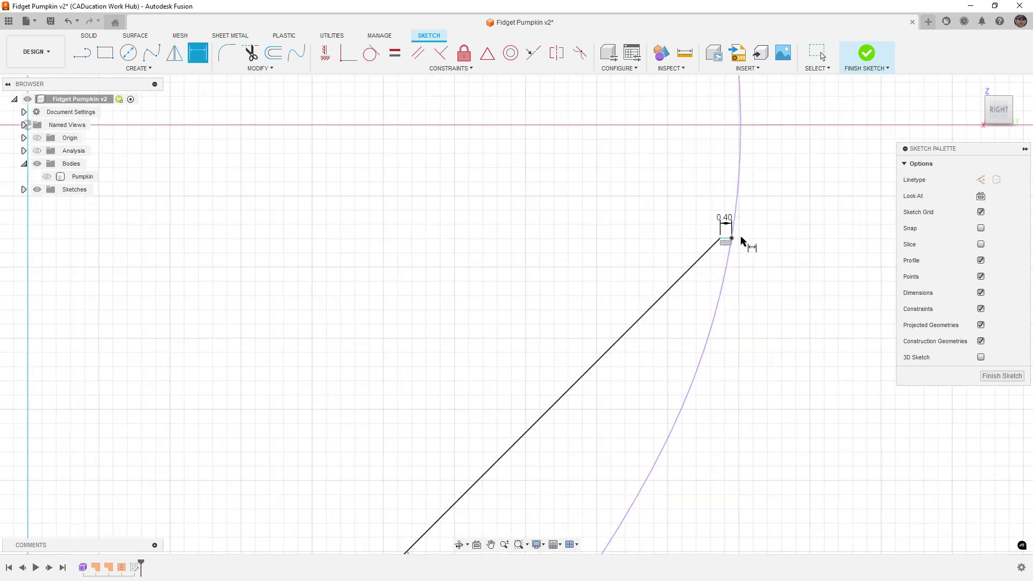
{"action": "scroll", "coordinate": [731, 241], "scroll_direction": "up", "scroll_amount": 2}
{"action": "key", "text": "Escape"}
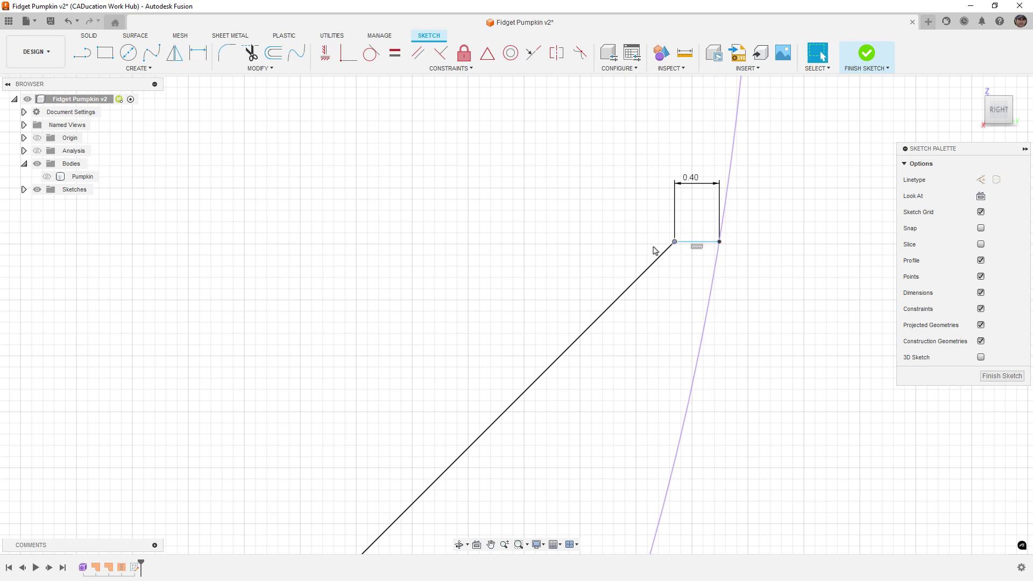
{"action": "left_click", "coordinate": [696, 242]}
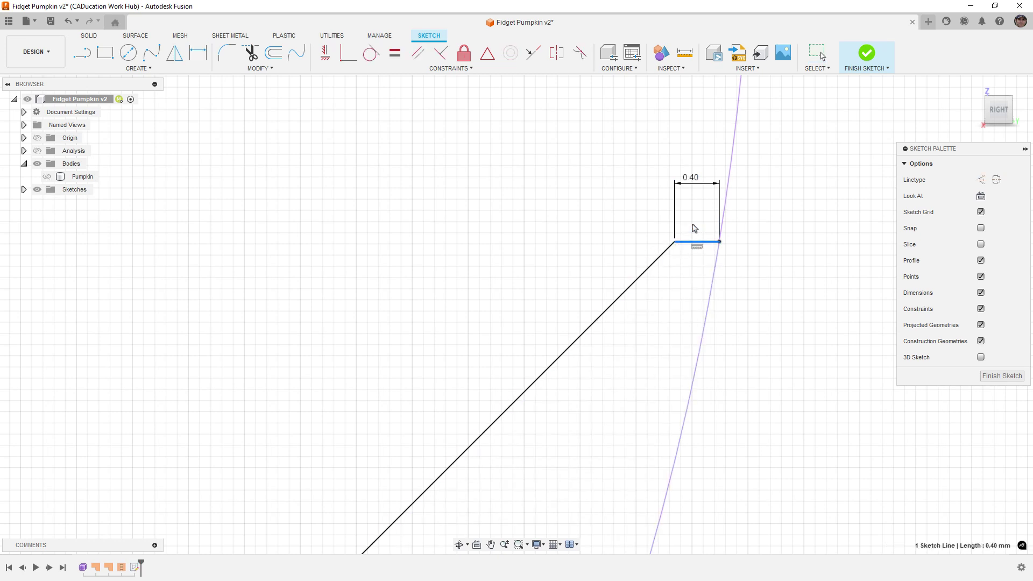
{"action": "left_click", "coordinate": [721, 242]}
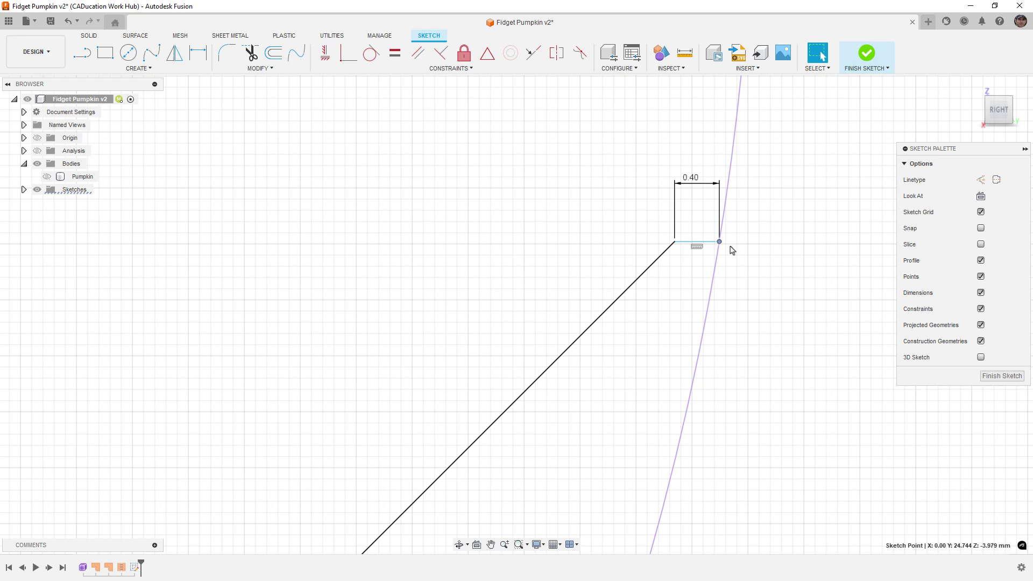
{"action": "scroll", "coordinate": [736, 252], "scroll_direction": "down", "scroll_amount": 1}
{"action": "scroll", "coordinate": [736, 252], "scroll_direction": "down", "scroll_amount": 6}
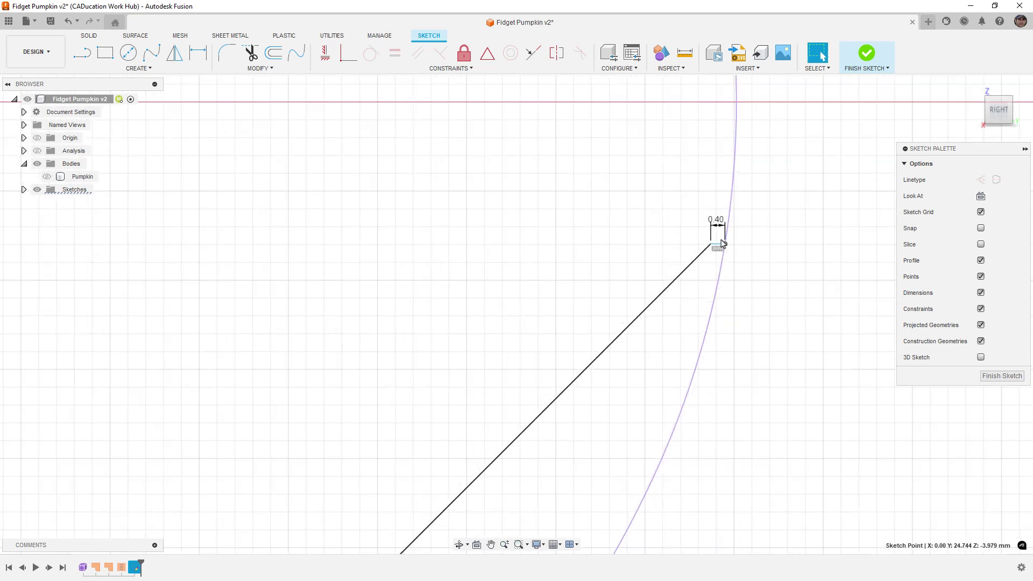
{"action": "left_click", "coordinate": [758, 323]}
Offset the chain of three connected profile lines by -0.4 mm, toward the pumpkin's interior
{"action": "double_click", "coordinate": [595, 398]}
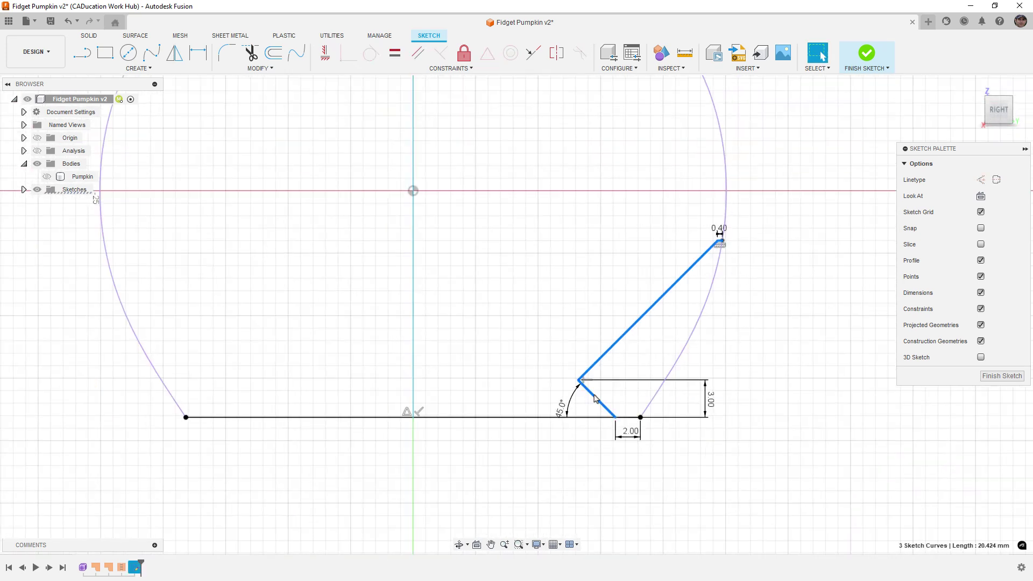
{"action": "left_click", "coordinate": [273, 53]}
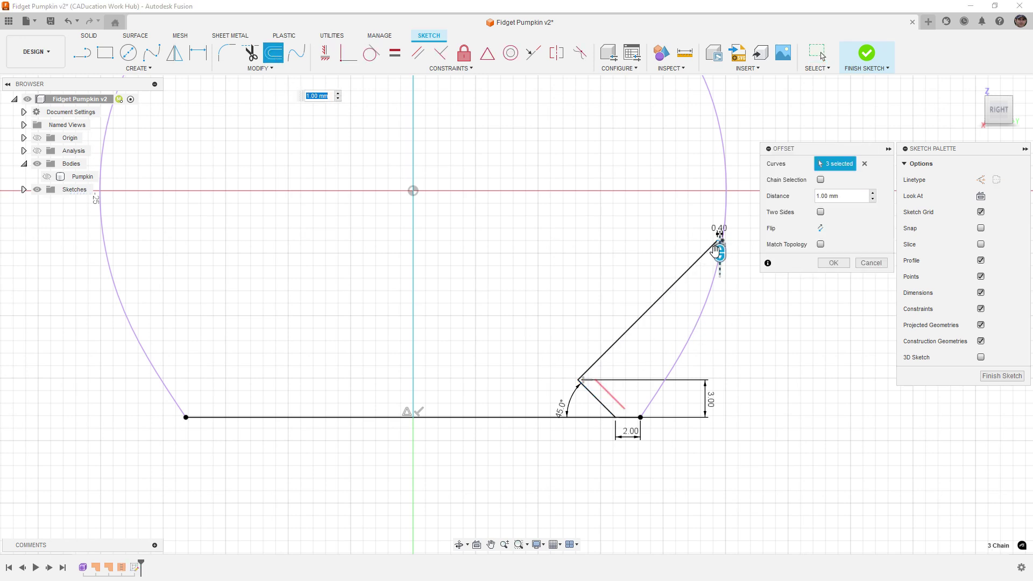
{"action": "left_click_drag", "start_coordinate": [720, 252], "coordinate": [719, 231]}
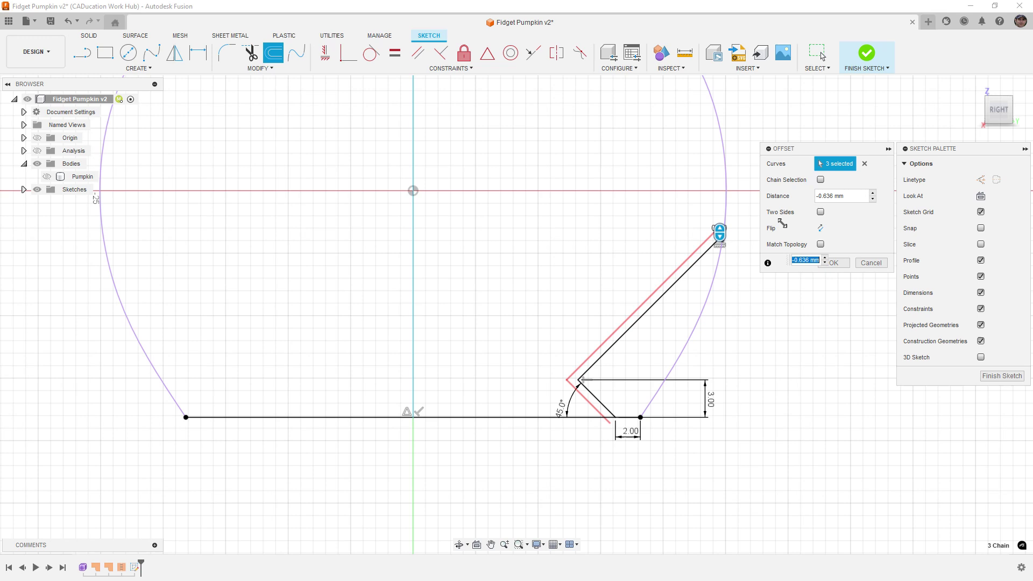
{"action": "type", "text": "-"}
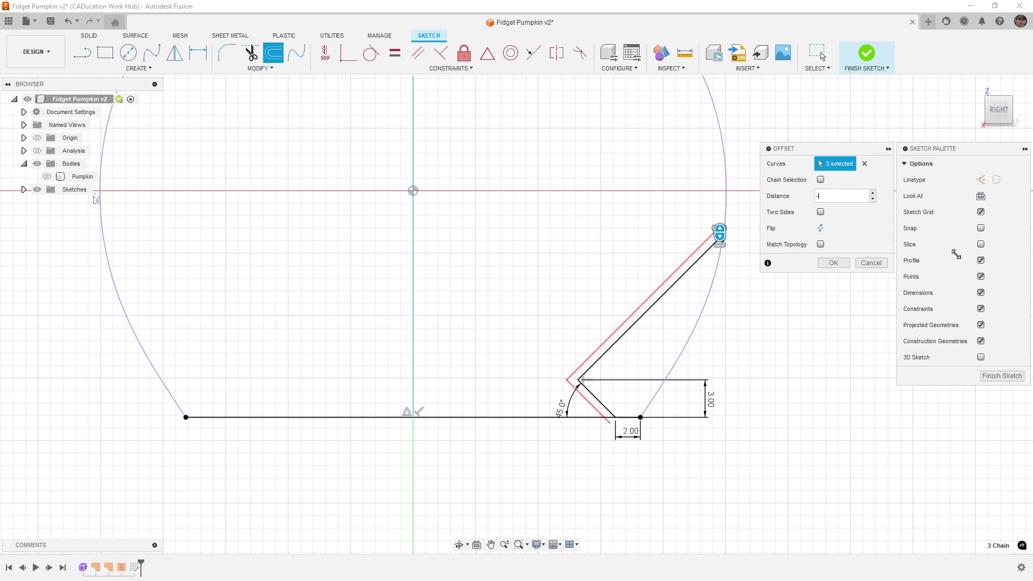
{"action": "type", "text": ".4"}
{"action": "key", "text": "Return"}
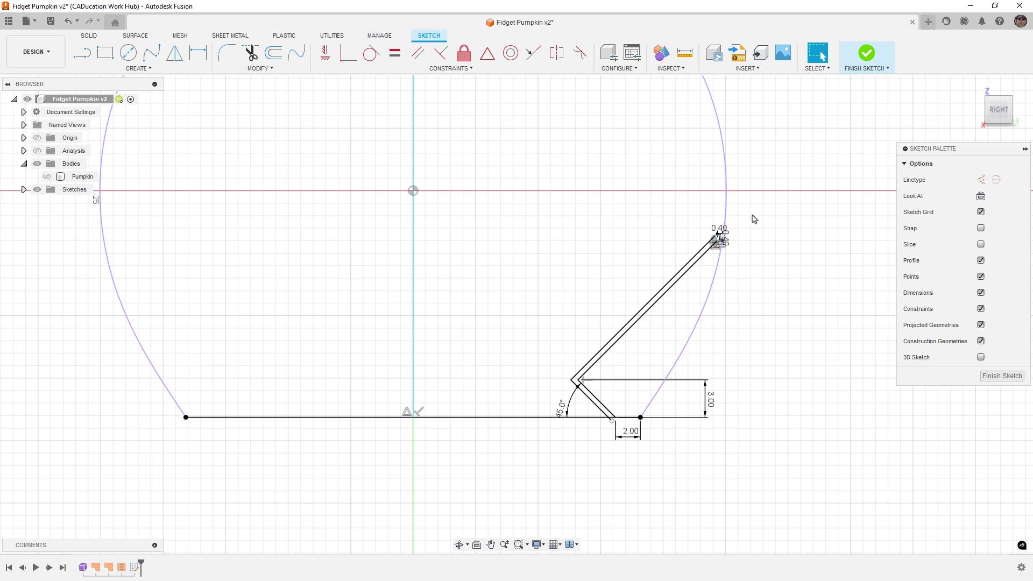
Move the short line's horizontal 0.40 dimension below the two short horizontal lines
{"action": "scroll", "coordinate": [755, 219], "scroll_direction": "up", "scroll_amount": 10}
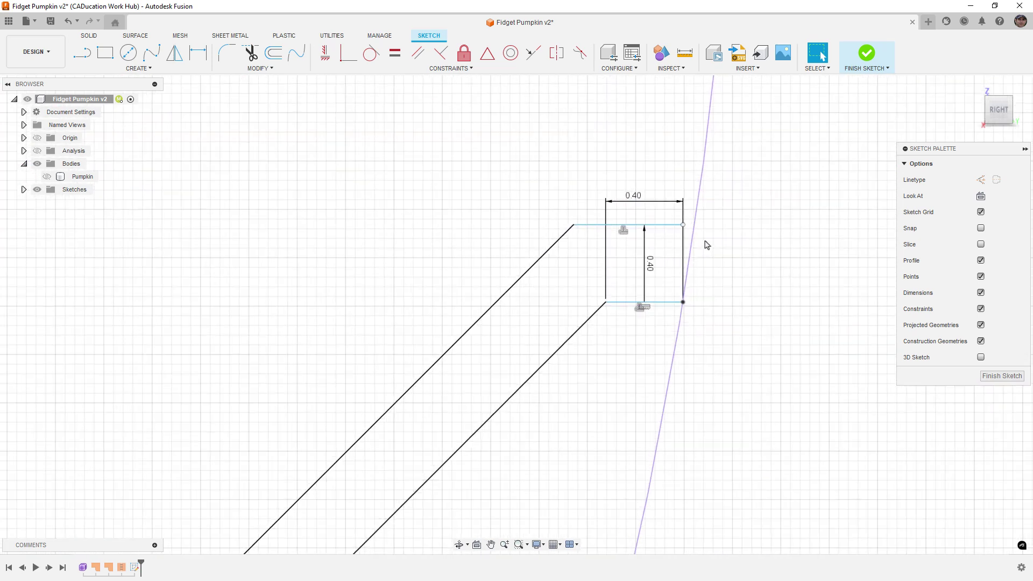
{"action": "scroll", "coordinate": [706, 245], "scroll_direction": "up", "scroll_amount": 2}
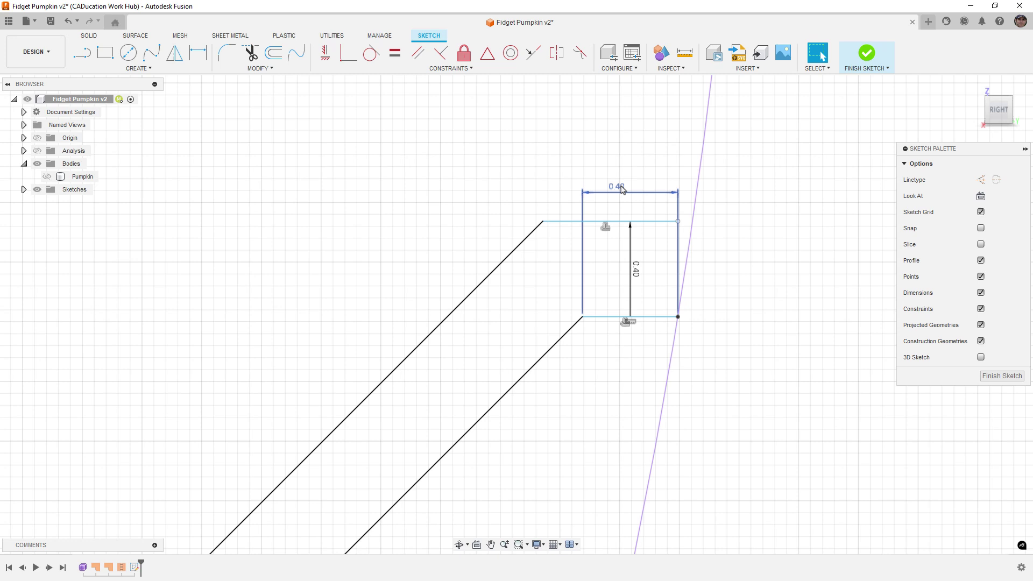
{"action": "left_click_drag", "start_coordinate": [621, 195], "coordinate": [635, 379]}
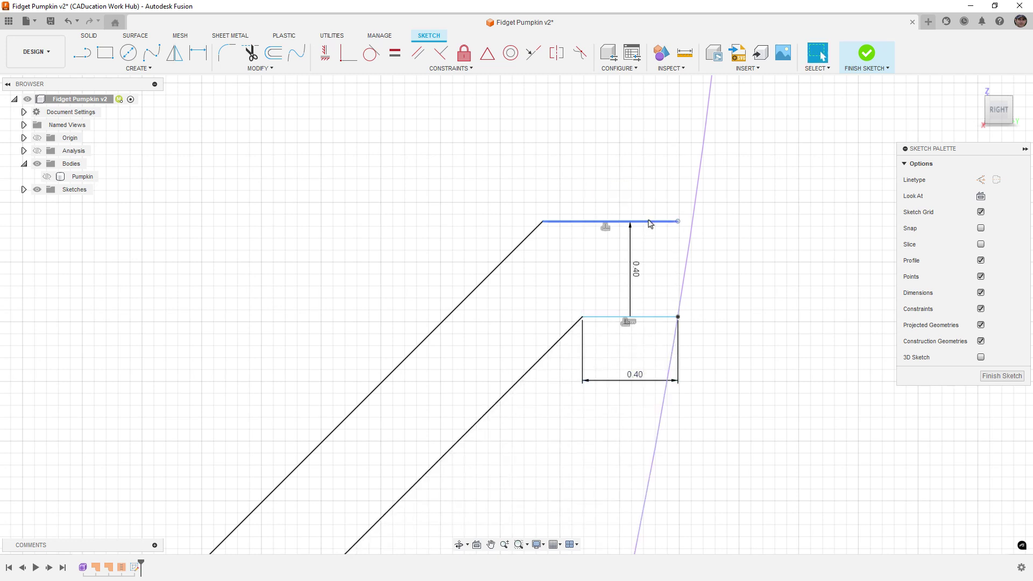
Extend the upper short horizontal offset line so its free endpoint sits on the pumpkin outline
{"action": "left_click_drag", "start_coordinate": [680, 221], "coordinate": [691, 228]}
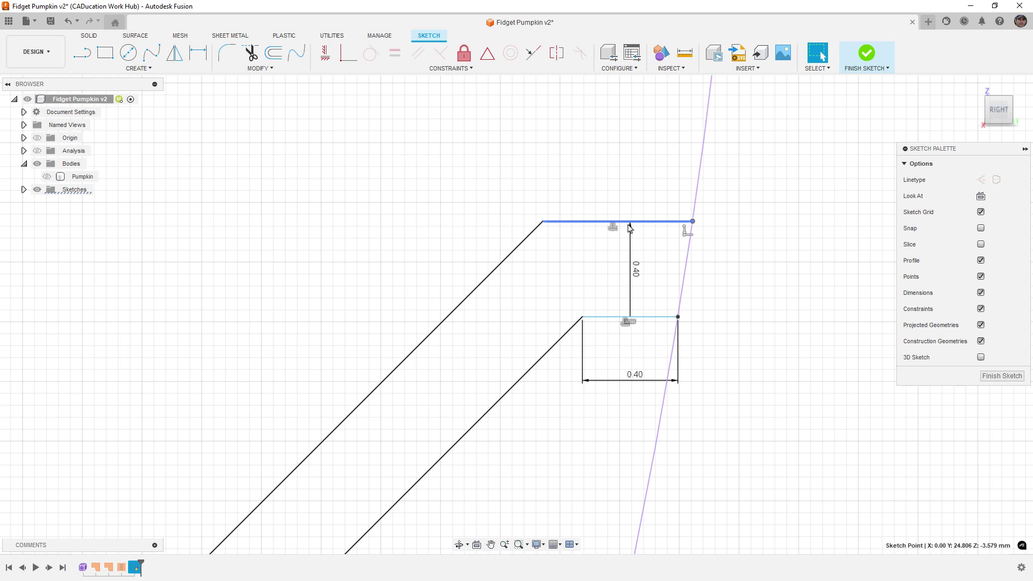
{"action": "left_click", "coordinate": [692, 221]}
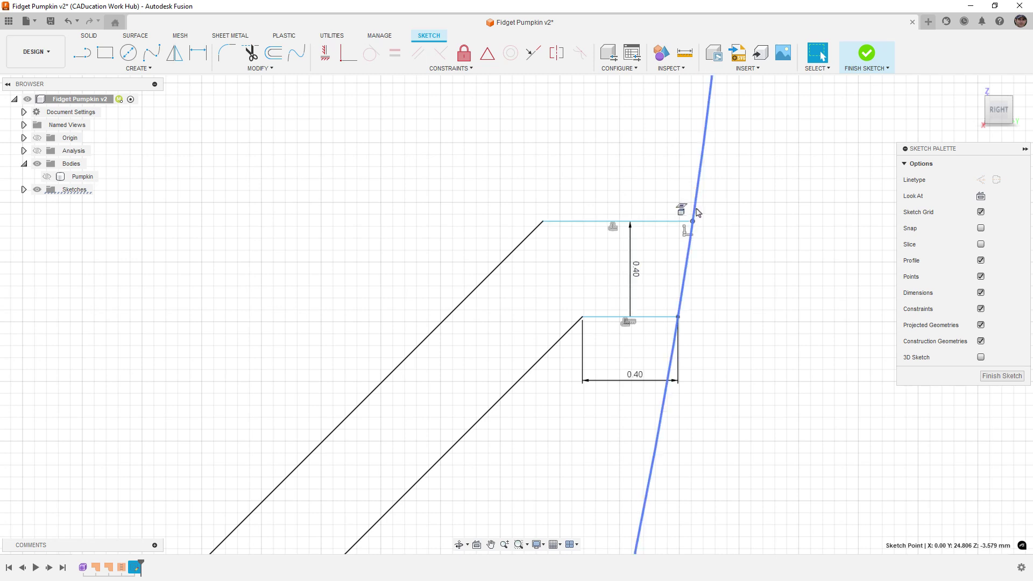
{"action": "left_click", "coordinate": [678, 316]}
{"action": "key", "text": "Escape"}
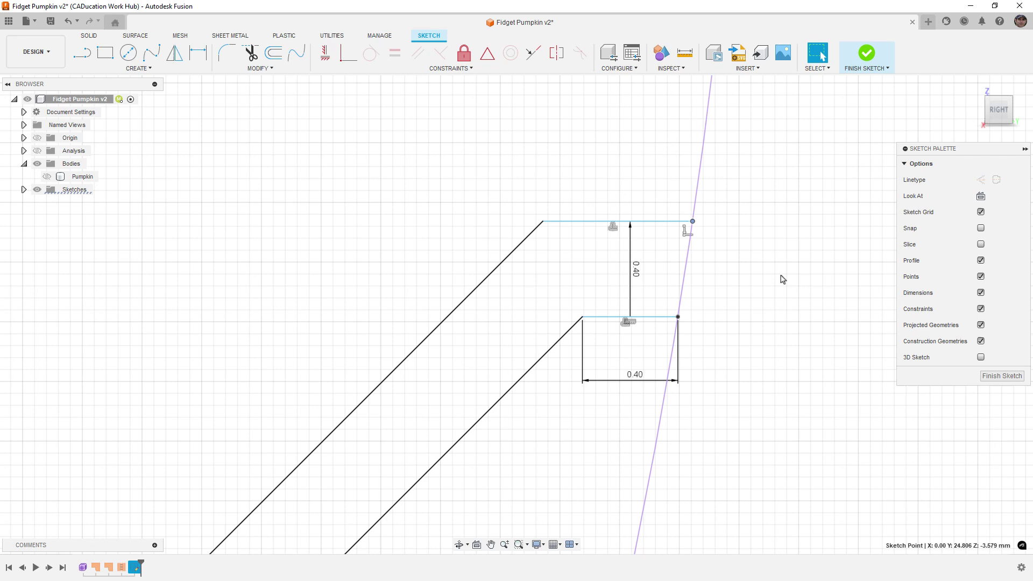
Trim the slanted offset line's overhang below the pumpkin's base line
{"action": "scroll", "coordinate": [732, 184], "scroll_direction": "down", "scroll_amount": 10}
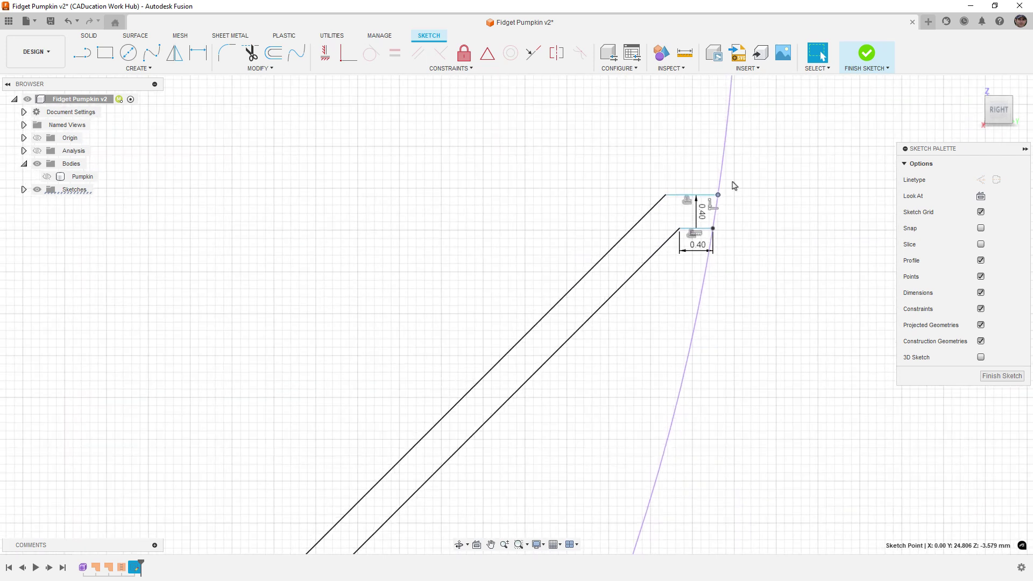
{"action": "scroll", "coordinate": [703, 321], "scroll_direction": "down", "scroll_amount": 4}
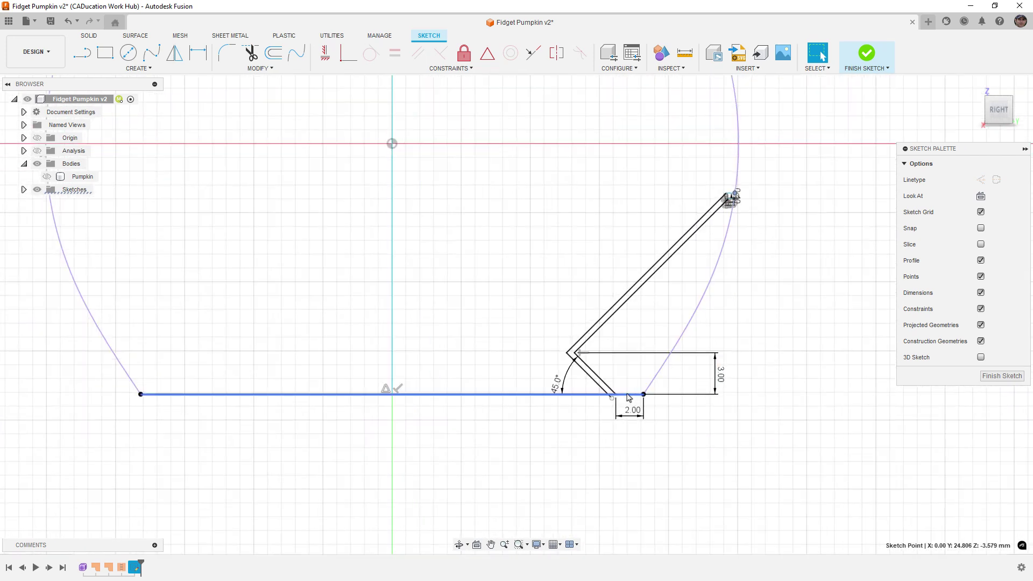
{"action": "scroll", "coordinate": [600, 398], "scroll_direction": "up", "scroll_amount": 8}
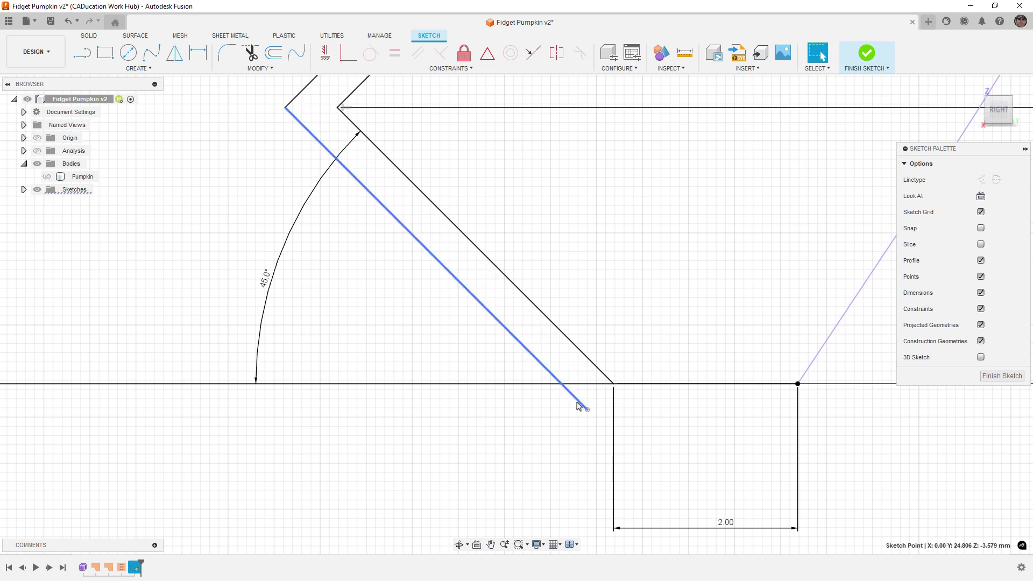
{"action": "left_click", "coordinate": [250, 53]}
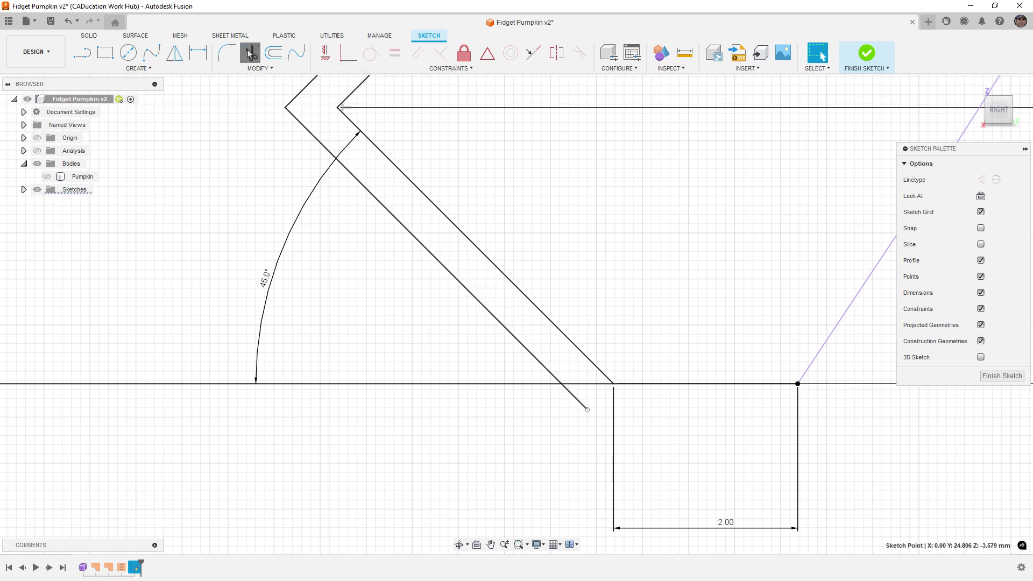
{"action": "left_click", "coordinate": [574, 402]}
{"action": "scroll", "coordinate": [574, 401], "scroll_direction": "down", "scroll_amount": 5}
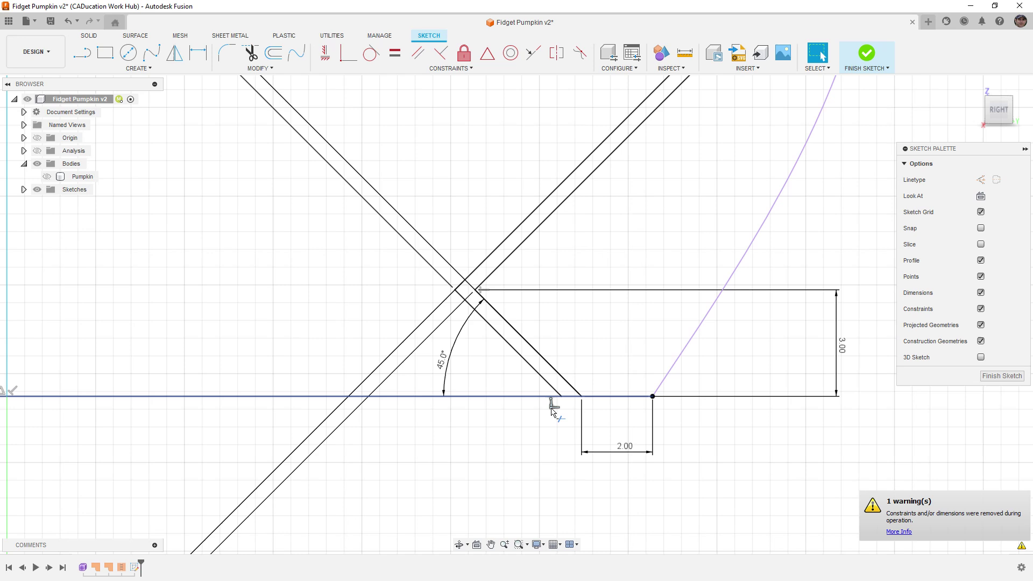
{"action": "scroll", "coordinate": [570, 400], "scroll_direction": "up", "scroll_amount": 3}
Select the narrow clearance region and the larger outer region to check that both are closed profiles
{"action": "left_click", "coordinate": [557, 399]}
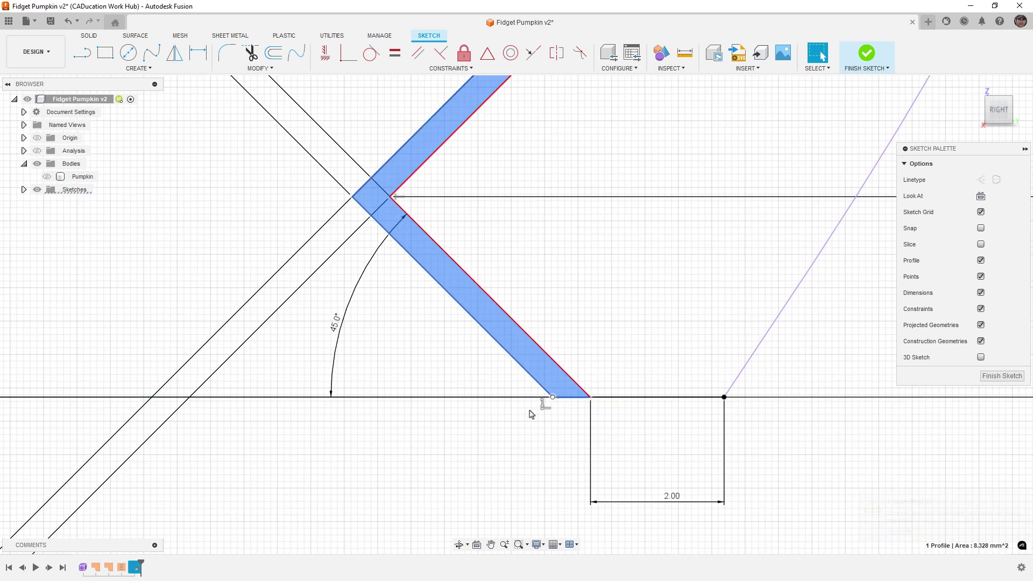
{"action": "scroll", "coordinate": [496, 444], "scroll_direction": "down", "scroll_amount": 3}
{"action": "scroll", "coordinate": [496, 444], "scroll_direction": "down", "scroll_amount": 3}
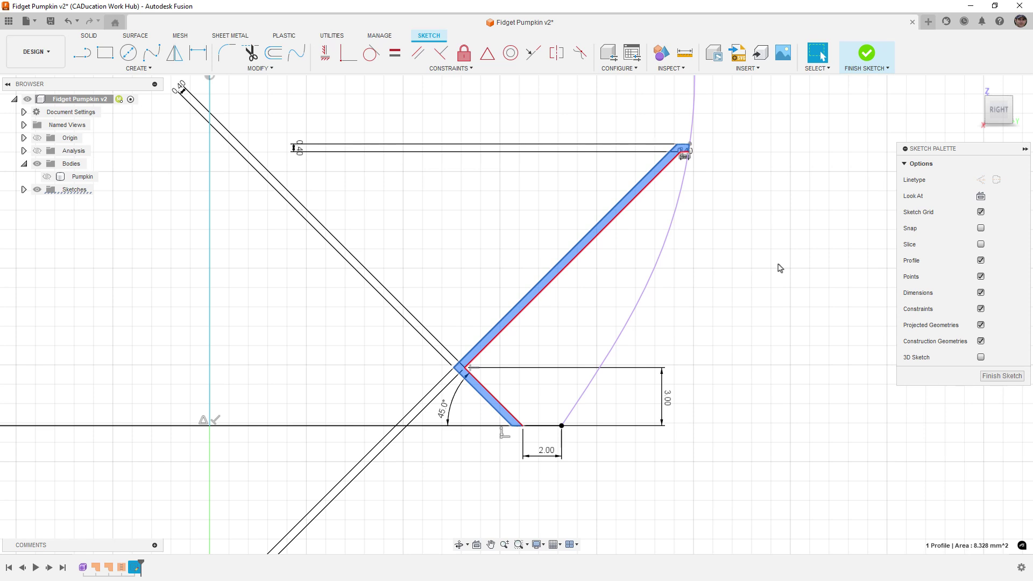
{"action": "scroll", "coordinate": [748, 272], "scroll_direction": "down", "scroll_amount": 3}
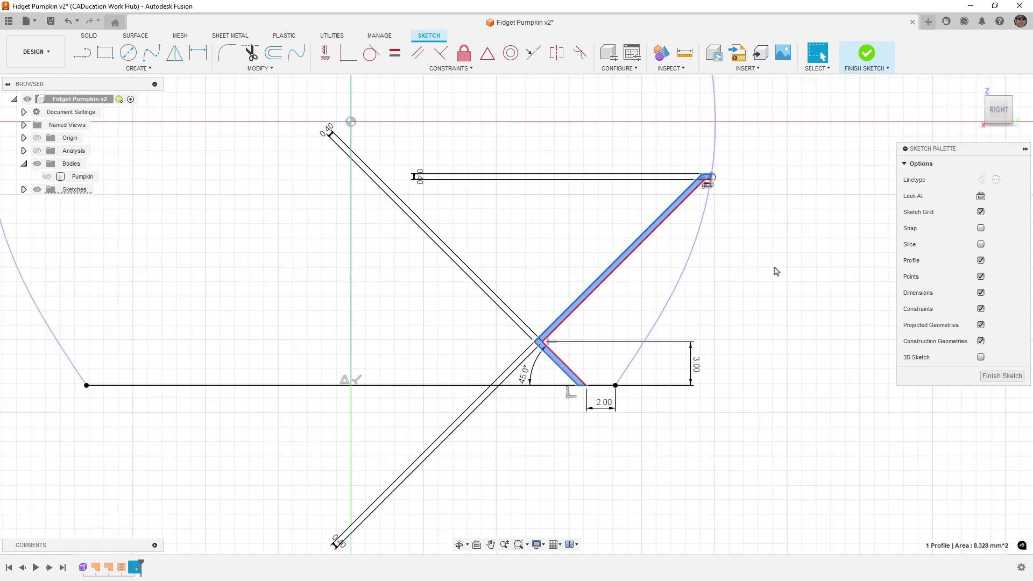
{"action": "left_click", "coordinate": [672, 277]}
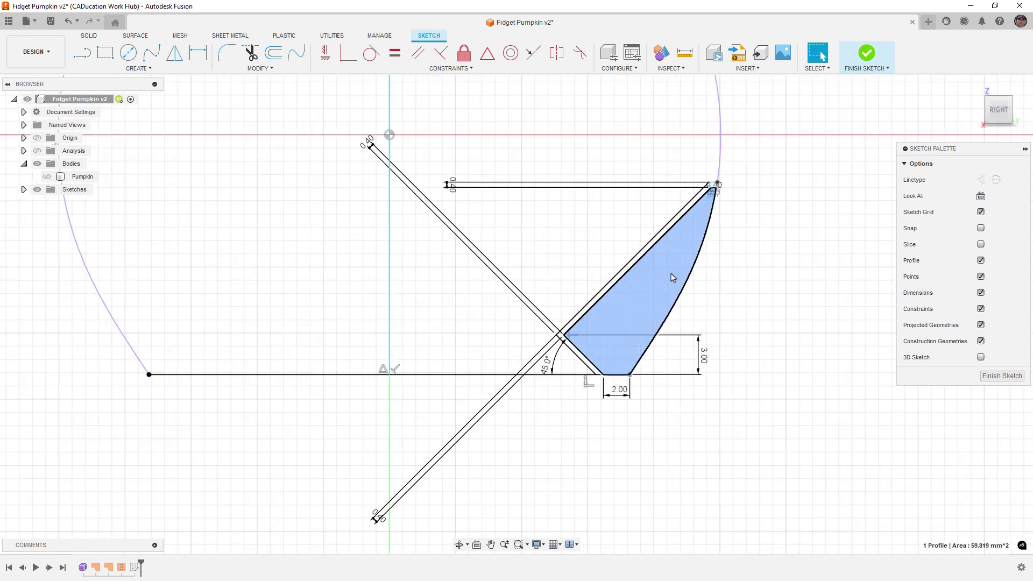
{"action": "left_click", "coordinate": [606, 292]}
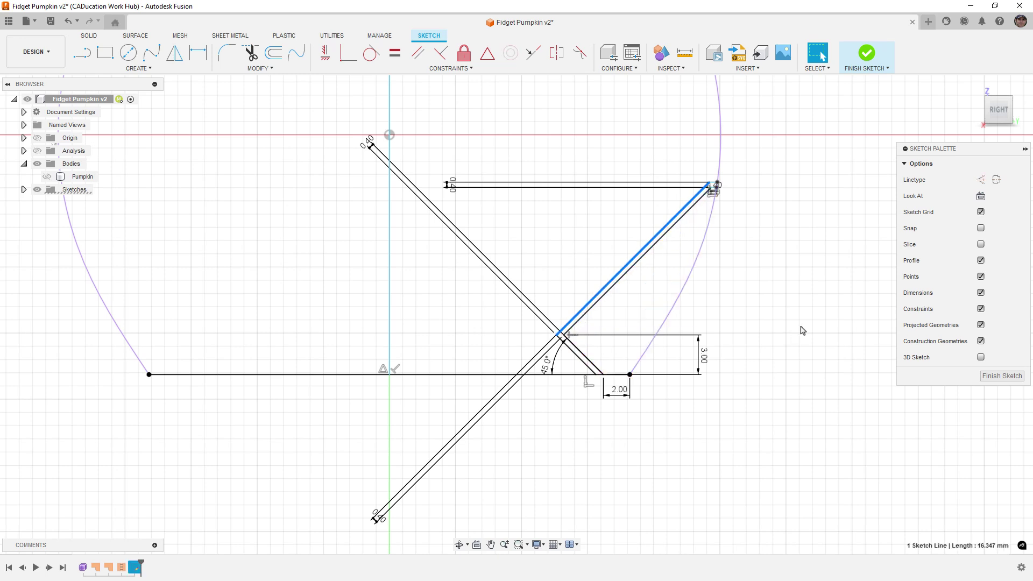
Move the three 0.40 offset dimensions close to the profile lines, with the horizontal lines' one just outside the pumpkin outline
{"action": "left_click_drag", "start_coordinate": [372, 145], "coordinate": [585, 347]}
{"action": "left_click_drag", "start_coordinate": [377, 518], "coordinate": [557, 334]}
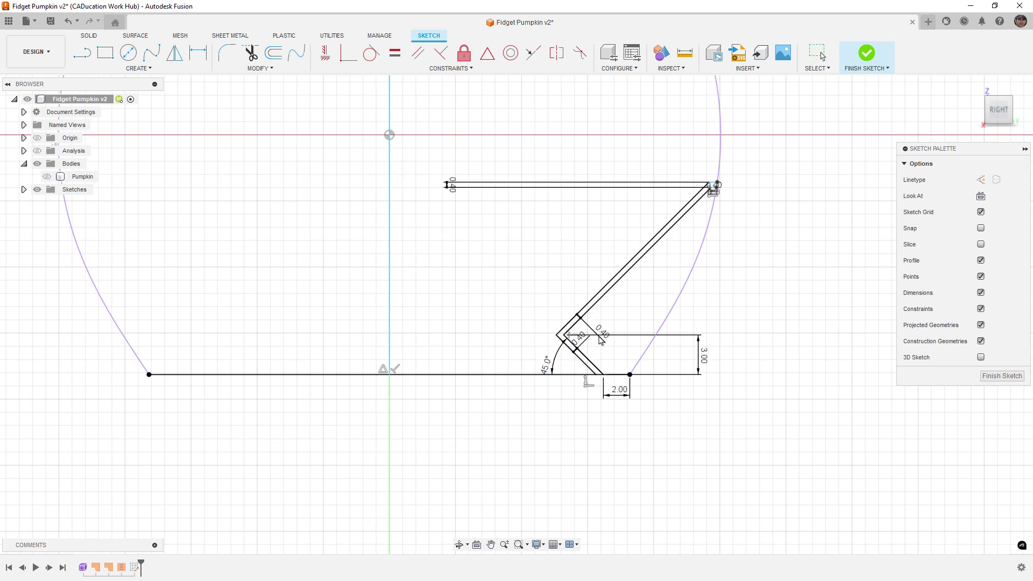
{"action": "left_click_drag", "start_coordinate": [452, 185], "coordinate": [728, 198]}
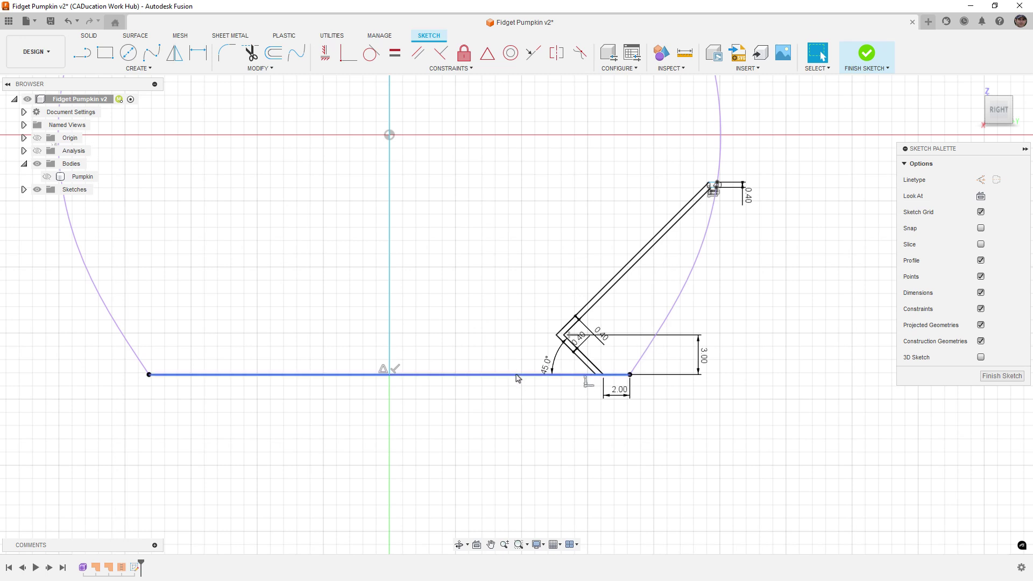
Select the pumpkin outline and the outer region it bounds to examine the finished ring profile
{"action": "scroll", "coordinate": [514, 376], "scroll_direction": "down", "scroll_amount": 3}
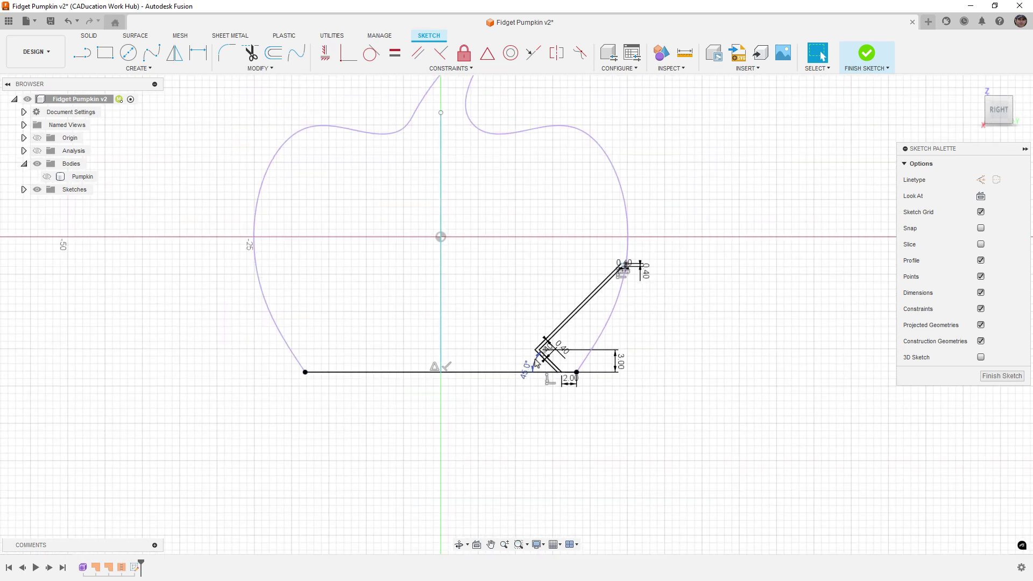
{"action": "left_click", "coordinate": [627, 274]}
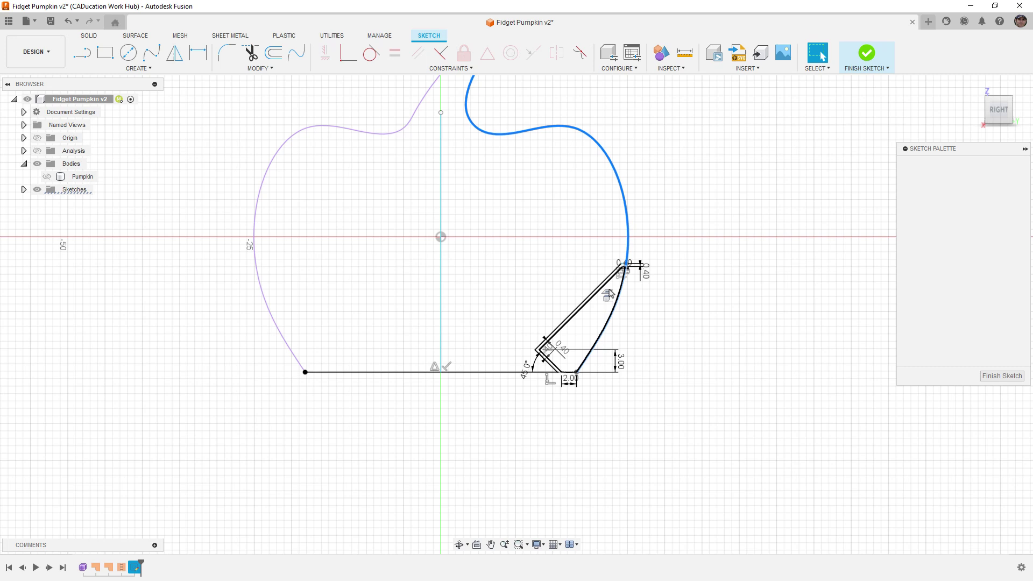
{"action": "left_click", "coordinate": [610, 293]}
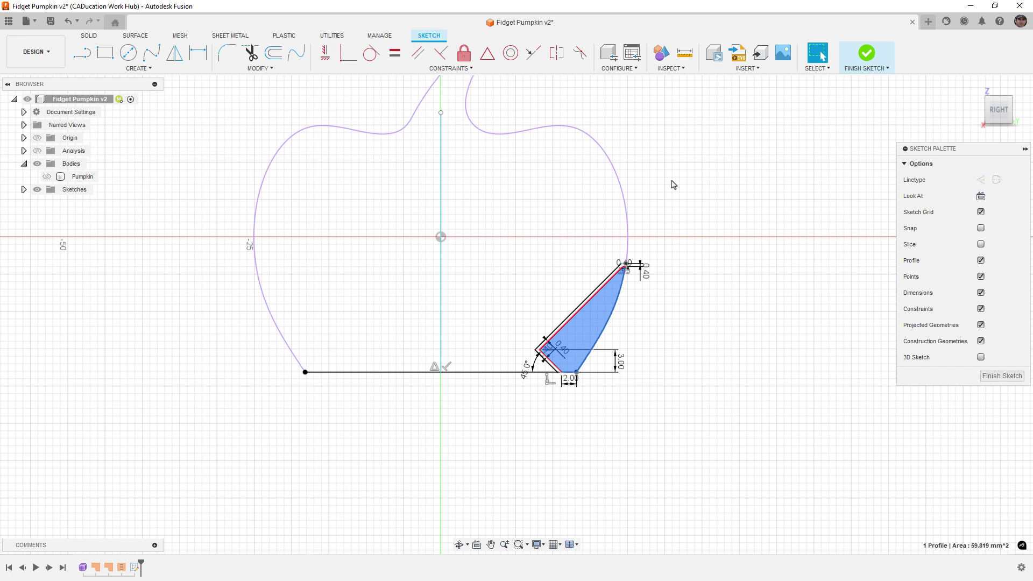
Draw two connected lines inside the existing profile, from the base line up and inward, then about 26.5 mm outward past the pumpkin outline
{"action": "left_click", "coordinate": [82, 53]}
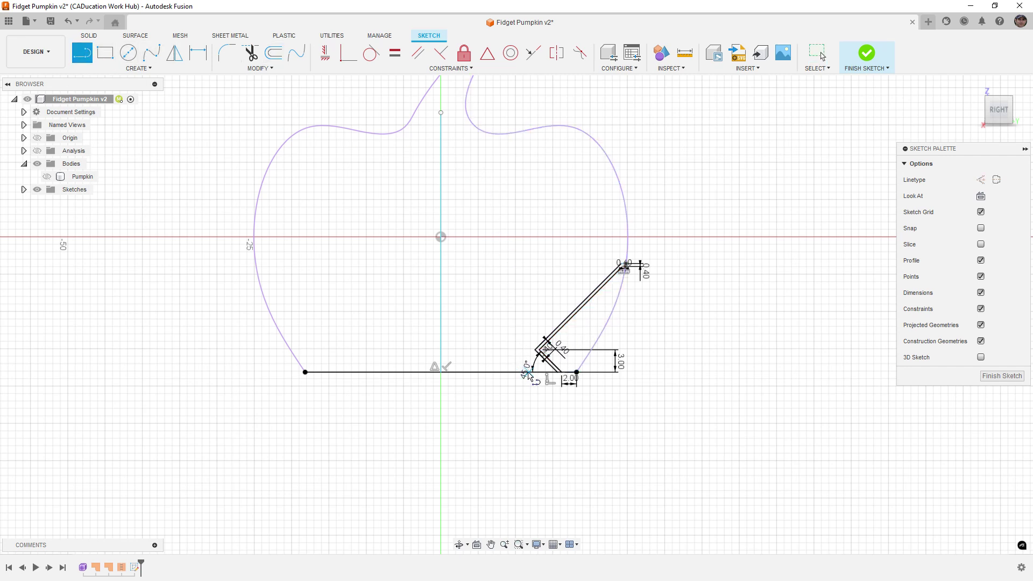
{"action": "left_click", "coordinate": [527, 372]}
{"action": "left_click", "coordinate": [491, 330]}
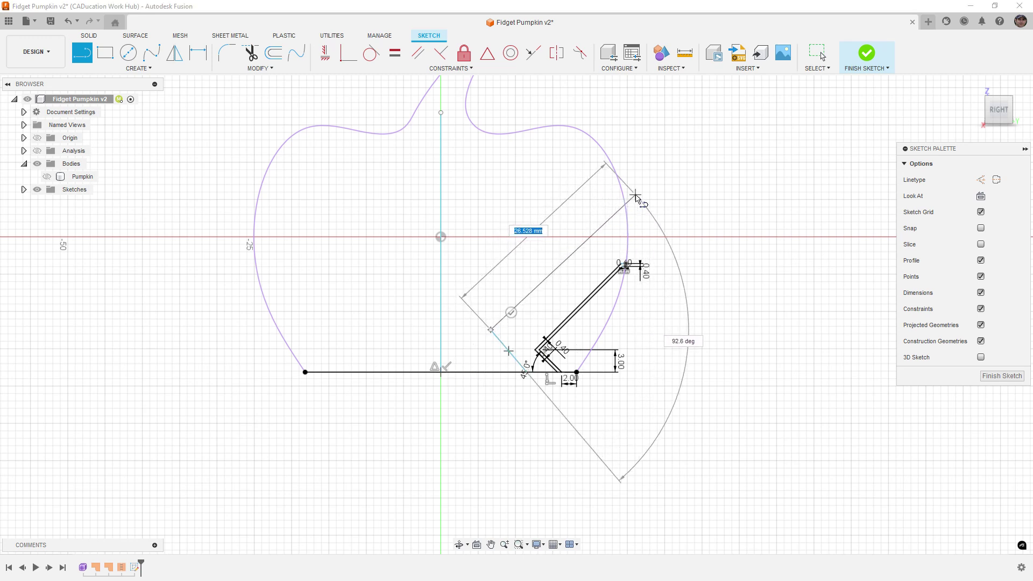
{"action": "double_click", "coordinate": [636, 196]}
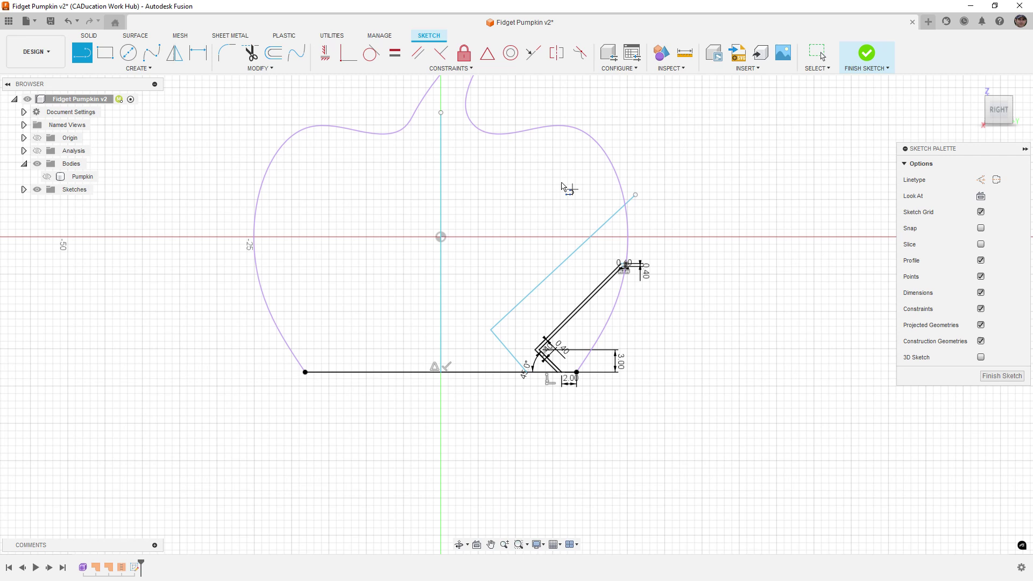
Make the two new lines perpendicular to each other and the shorter one parallel to the short slanted offset line
{"action": "left_click", "coordinate": [441, 52]}
{"action": "left_click", "coordinate": [519, 305]}
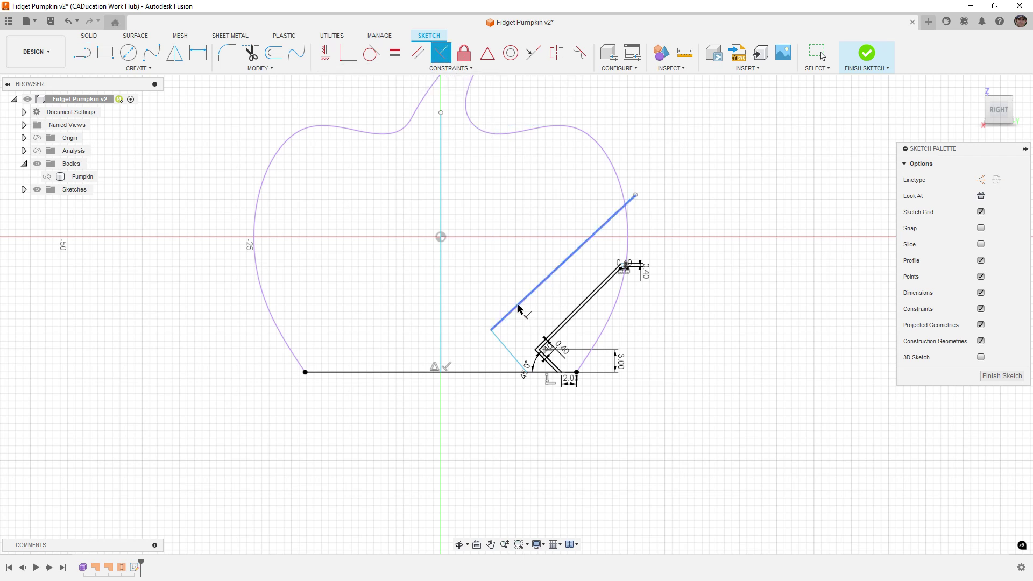
{"action": "left_click", "coordinate": [502, 346]}
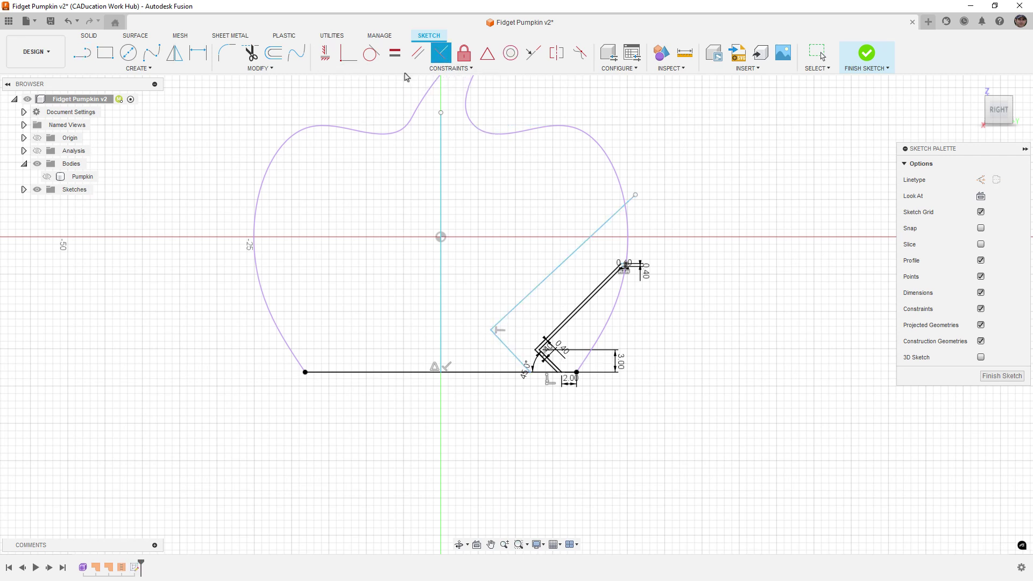
{"action": "left_click", "coordinate": [426, 57]}
{"action": "scroll", "coordinate": [541, 330], "scroll_direction": "up", "scroll_amount": 6}
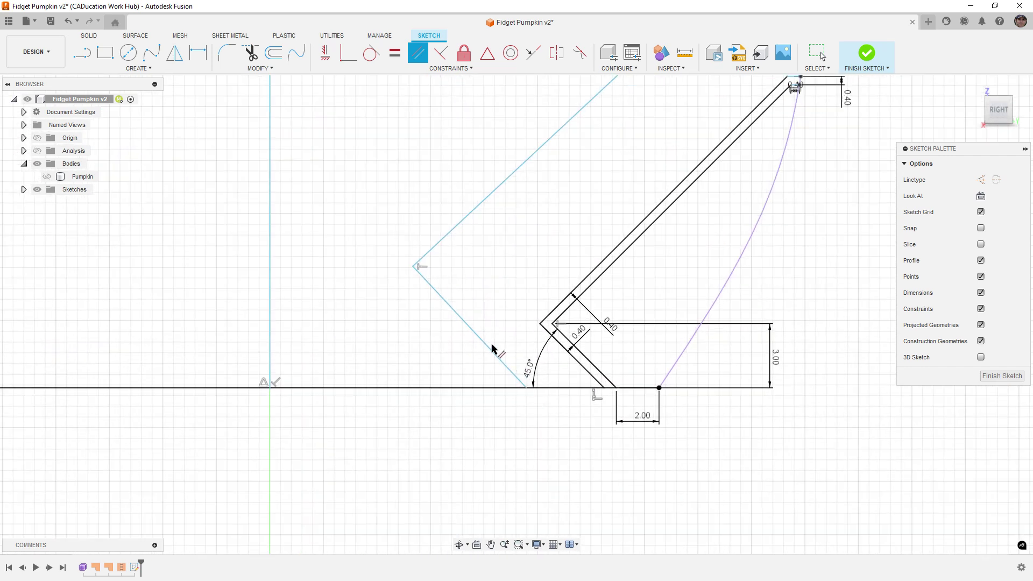
{"action": "left_click", "coordinate": [515, 358]}
{"action": "left_click", "coordinate": [573, 355]}
{"action": "scroll", "coordinate": [498, 401], "scroll_direction": "down", "scroll_amount": 4}
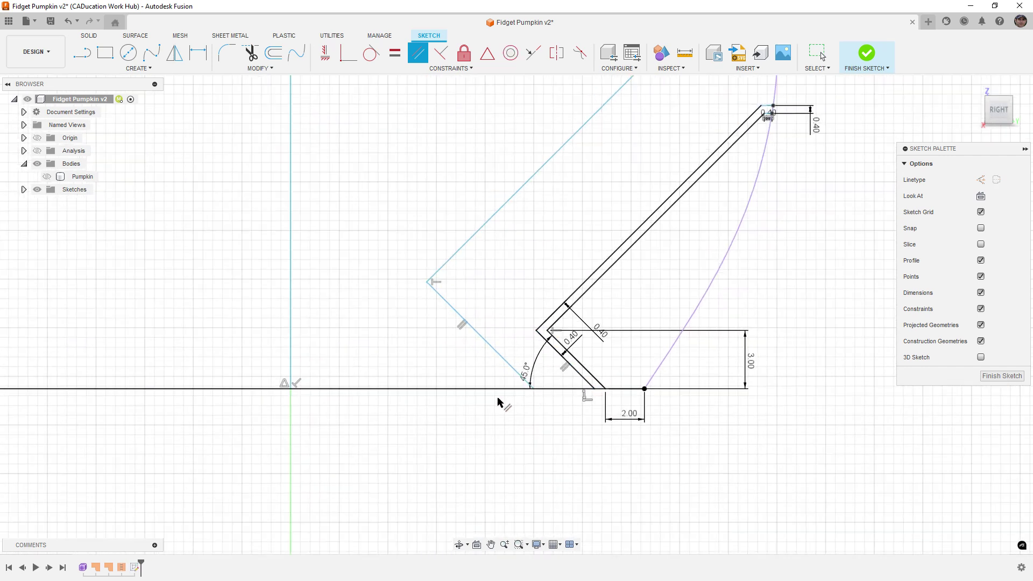
{"action": "left_click", "coordinate": [496, 392]}
{"action": "key", "text": "Escape"}
Move the corner of the two new lines inward to about Y 4 mm, Z -11.1 mm
{"action": "left_click_drag", "start_coordinate": [449, 318], "coordinate": [420, 297]}
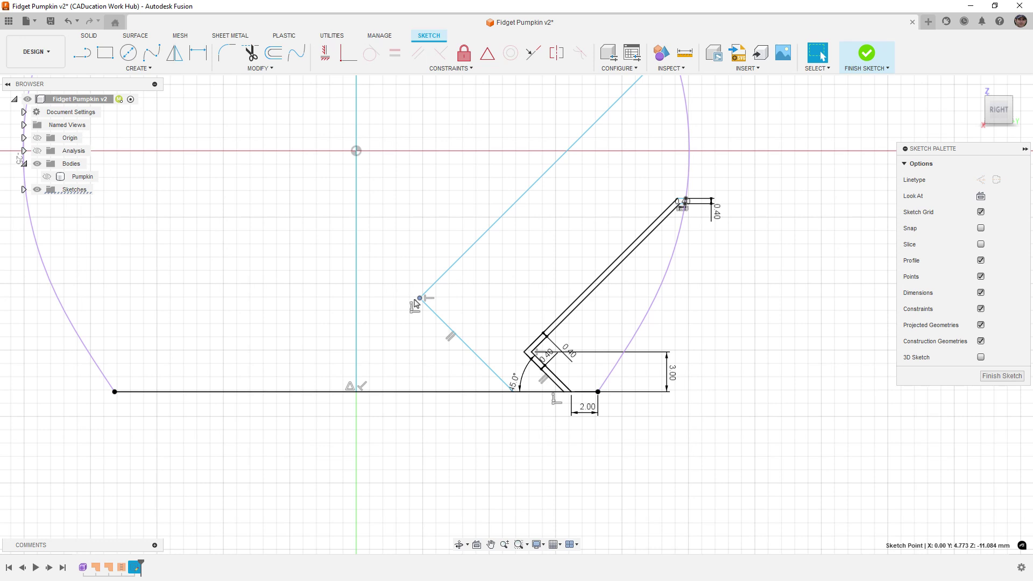
{"action": "scroll", "coordinate": [415, 303], "scroll_direction": "down", "scroll_amount": 3}
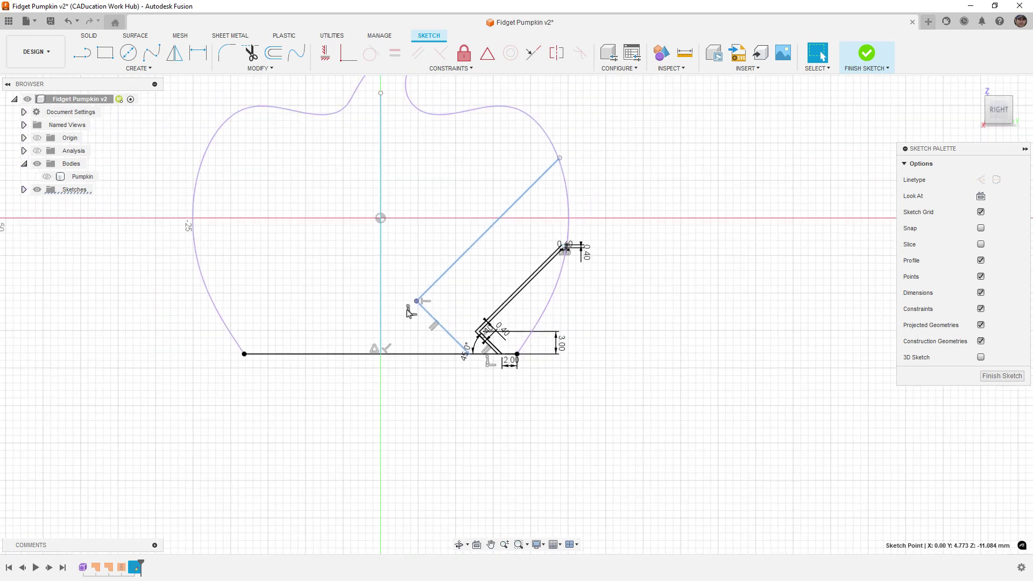
{"action": "left_click", "coordinate": [418, 354]}
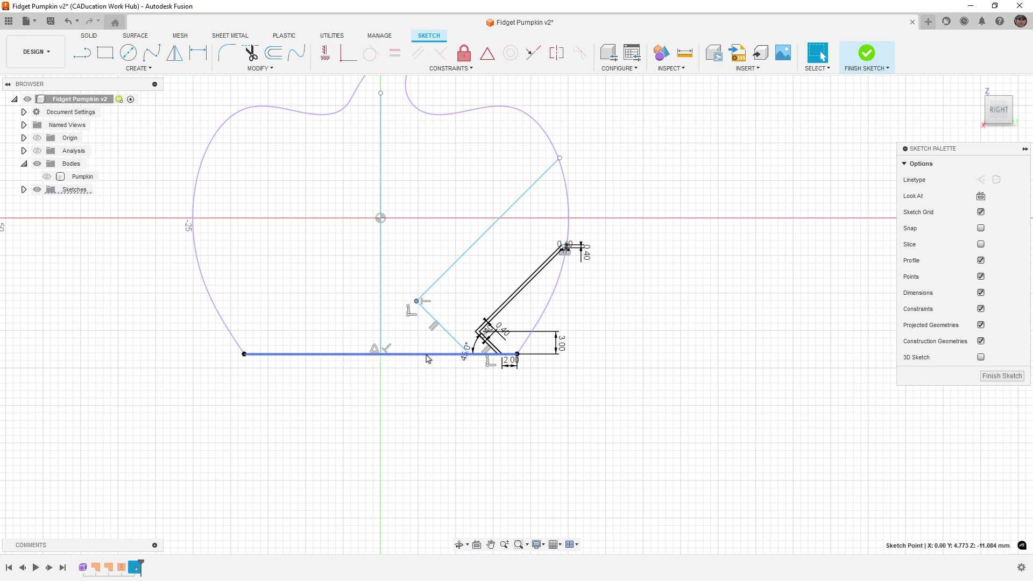
{"action": "left_click", "coordinate": [422, 309]}
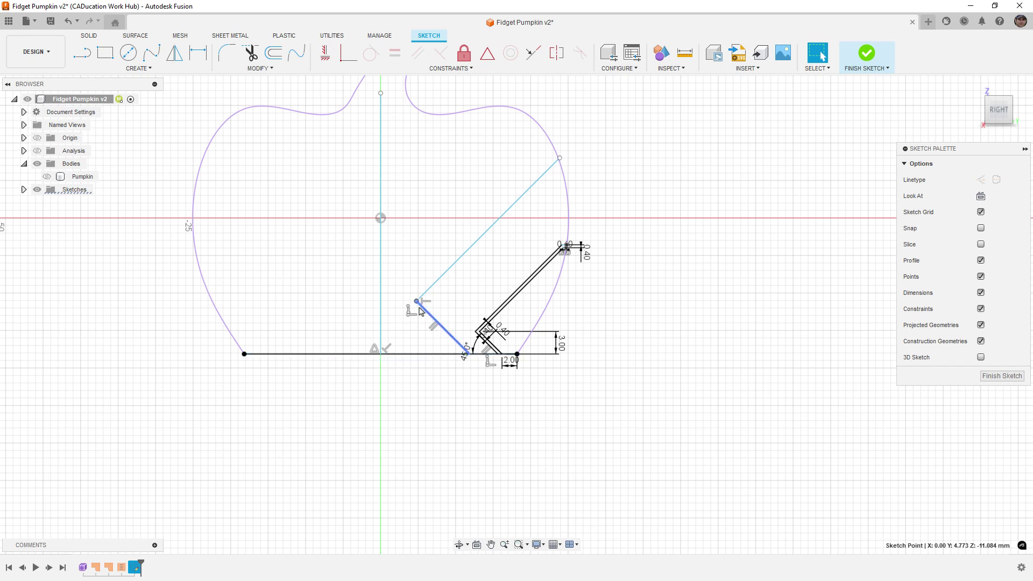
{"action": "left_click", "coordinate": [413, 297]}
{"action": "mouse_move", "coordinate": [417, 304]}
{"action": "left_mouse_down"}
{"action": "mouse_move", "coordinate": [425, 299]}
{"action": "mouse_move", "coordinate": [412, 306]}
{"action": "left_mouse_up"}
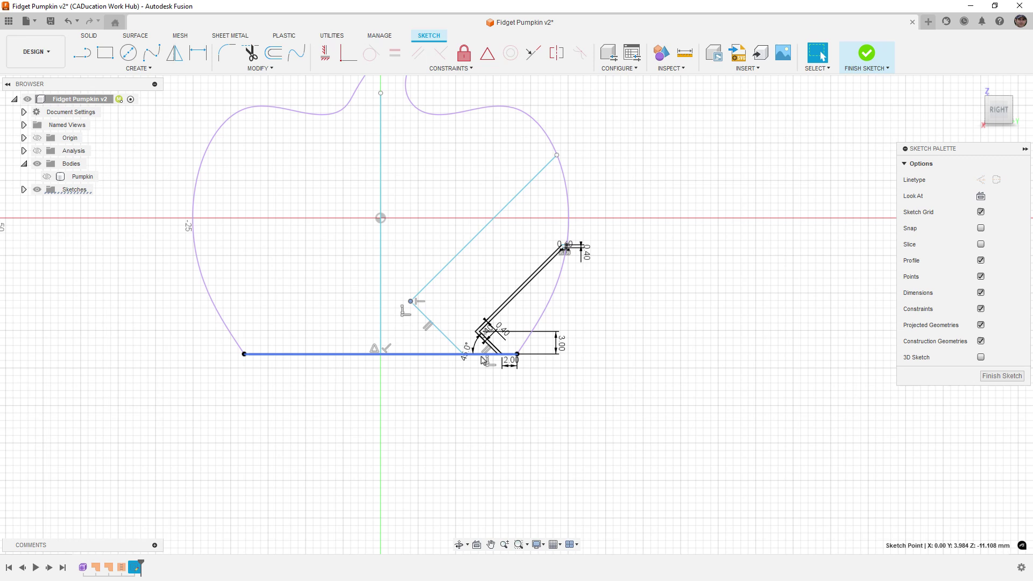
Dimension the distance along the base line between the new short line's end and the offset line's end at 4.5 mm
{"action": "scroll", "coordinate": [460, 355], "scroll_direction": "up", "scroll_amount": 5}
{"action": "key", "text": "d"}
{"action": "left_click", "coordinate": [420, 345]}
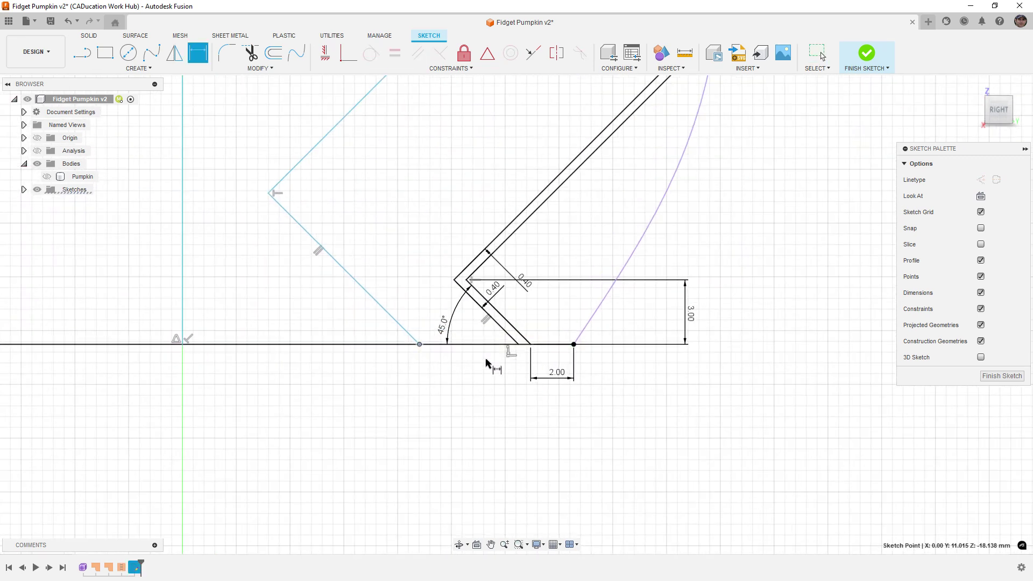
{"action": "left_click", "coordinate": [517, 345]}
{"action": "left_click", "coordinate": [485, 377]}
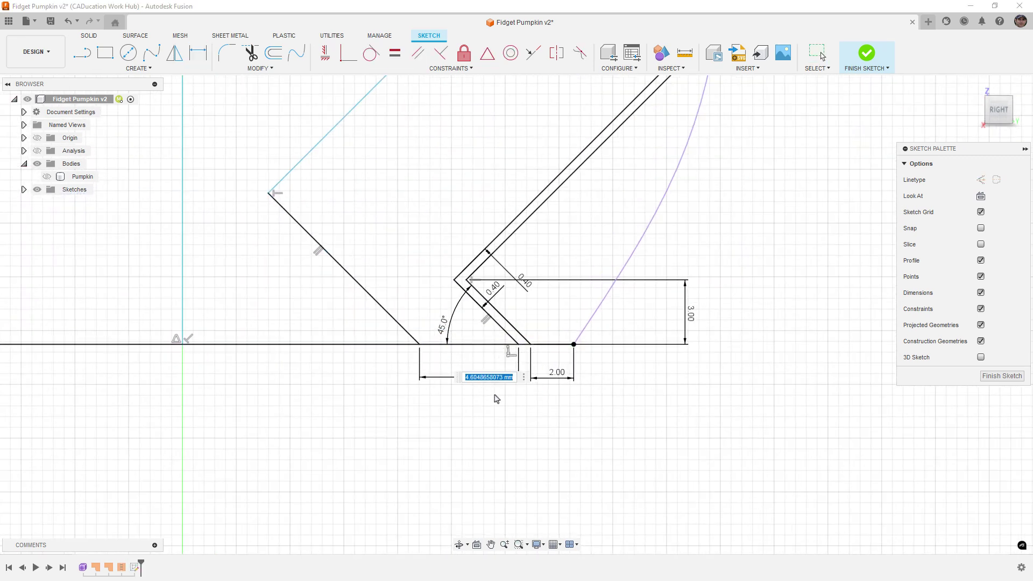
{"action": "type", "text": "4.5"}
{"action": "key", "text": "Return"}
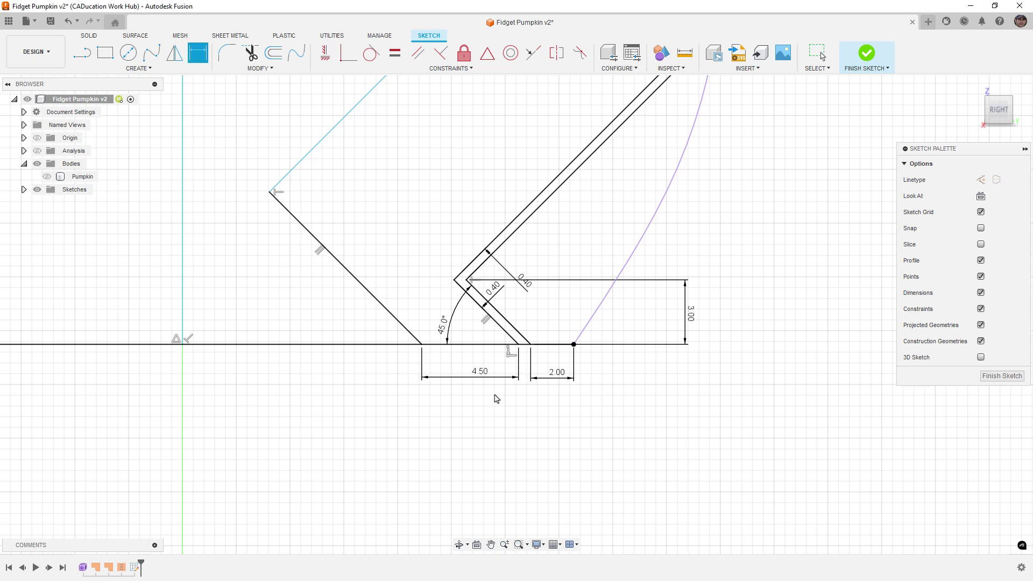
Shorten the upper long angled line to end inside the pumpkin outline and connect it to the outline with a horizontal line about 0.8 mm long
{"action": "scroll", "coordinate": [509, 418], "scroll_direction": "down", "scroll_amount": 2}
{"action": "middle_click_drag", "start_coordinate": [623, 177], "coordinate": [569, 283]}
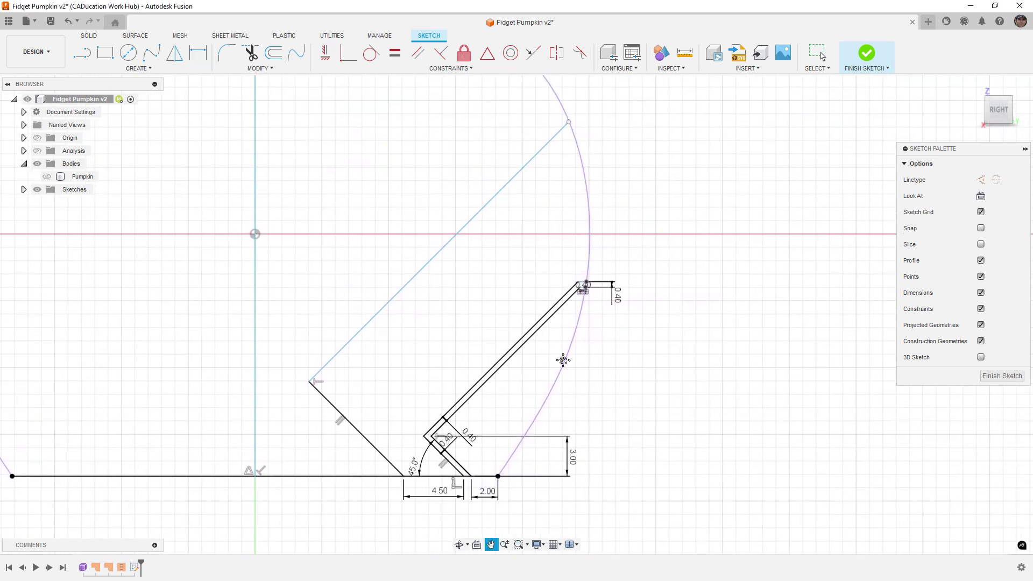
{"action": "scroll", "coordinate": [570, 153], "scroll_direction": "up", "scroll_amount": 1}
{"action": "scroll", "coordinate": [568, 148], "scroll_direction": "up", "scroll_amount": 1}
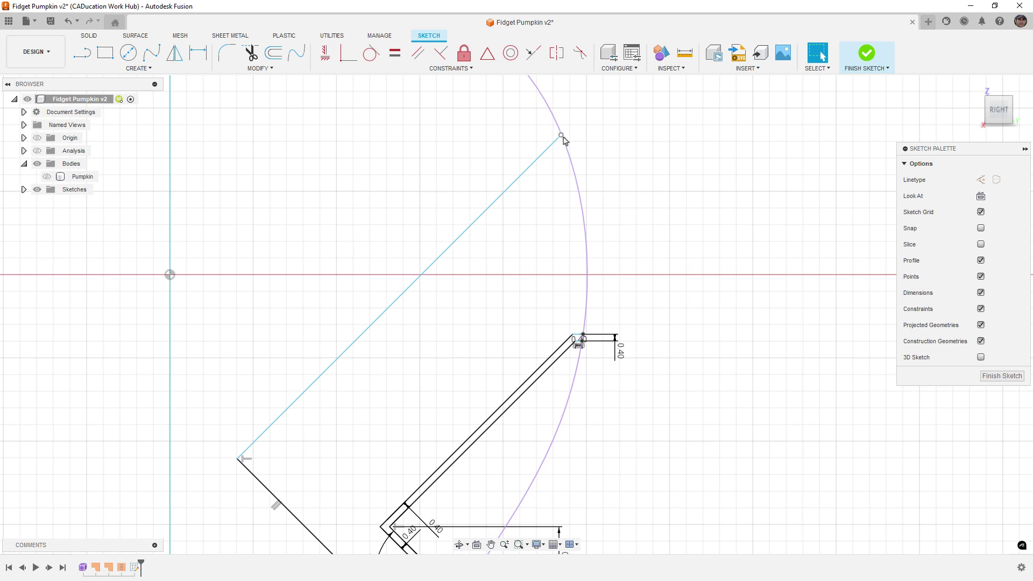
{"action": "key", "text": "Escape"}
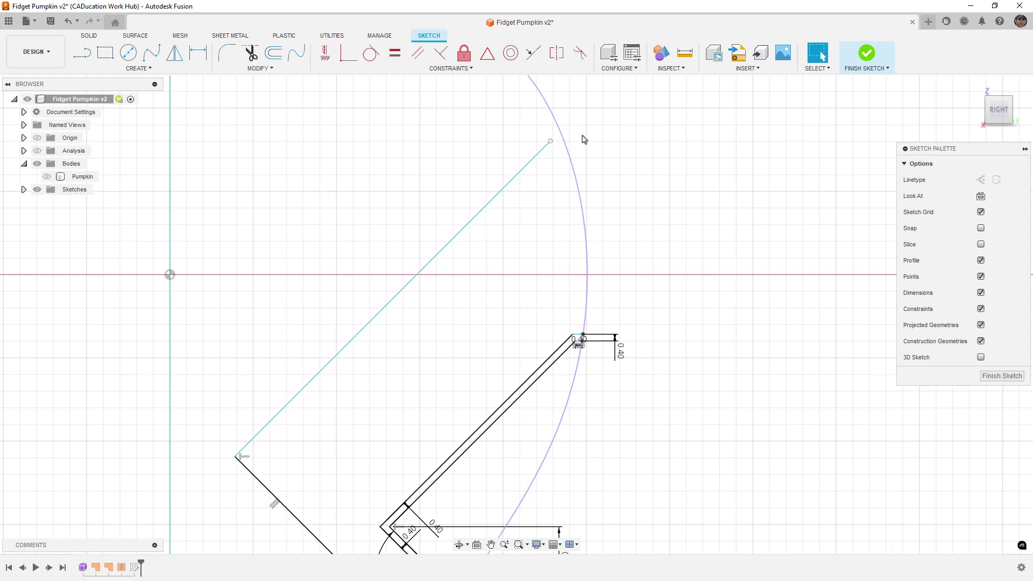
{"action": "scroll", "coordinate": [576, 139], "scroll_direction": "up", "scroll_amount": 2}
{"action": "key", "text": "l"}
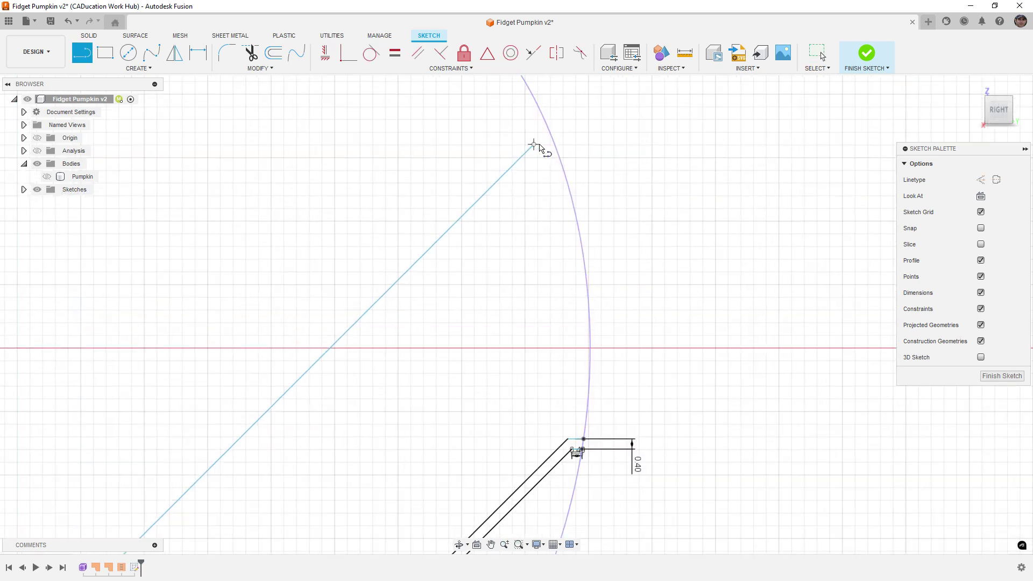
{"action": "left_click", "coordinate": [534, 144]}
{"action": "left_click", "coordinate": [554, 144]}
Dimension the short horizontal line at the upper end of the long angled line to 0.4 mm
{"action": "scroll", "coordinate": [554, 146], "scroll_direction": "up", "scroll_amount": 1}
{"action": "scroll", "coordinate": [555, 146], "scroll_direction": "up", "scroll_amount": 1}
{"action": "key", "text": "d"}
{"action": "left_click", "coordinate": [542, 144]}
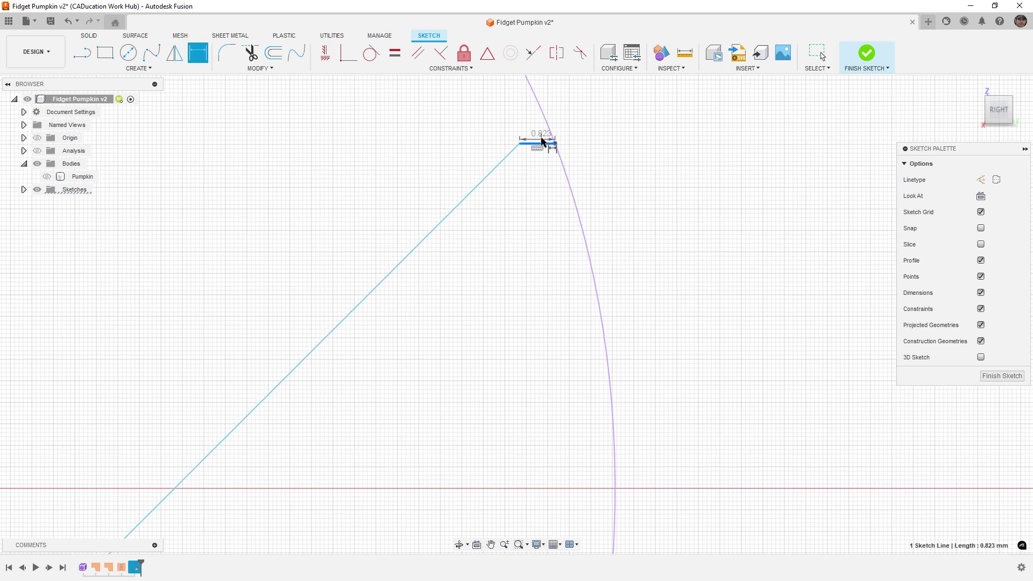
{"action": "left_click", "coordinate": [545, 143]}
{"action": "type", "text": "0.4"}
{"action": "key", "text": "Return"}
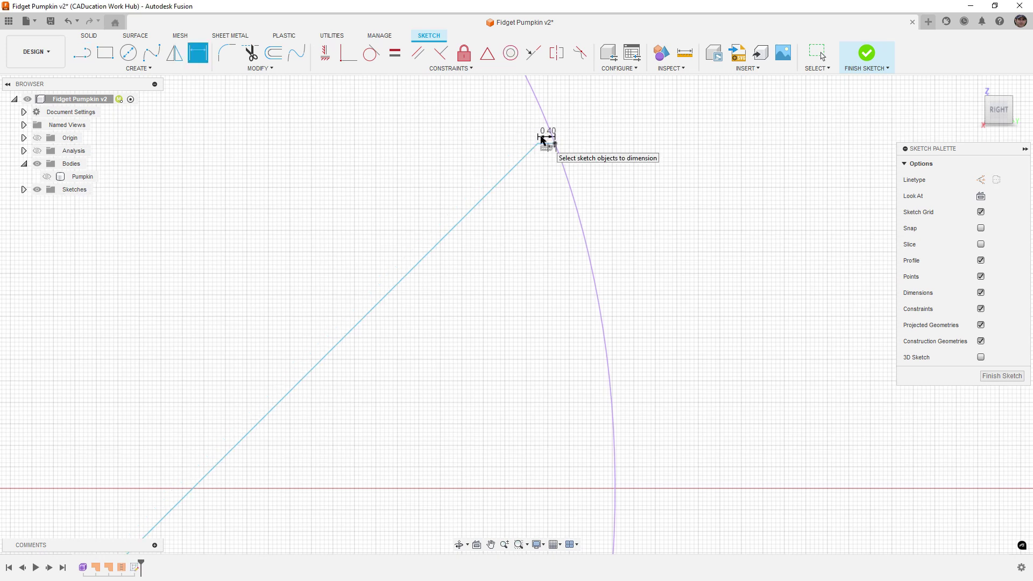
{"action": "scroll", "coordinate": [542, 142], "scroll_direction": "down", "scroll_amount": 2}
{"action": "scroll", "coordinate": [542, 144], "scroll_direction": "down", "scroll_amount": 2}
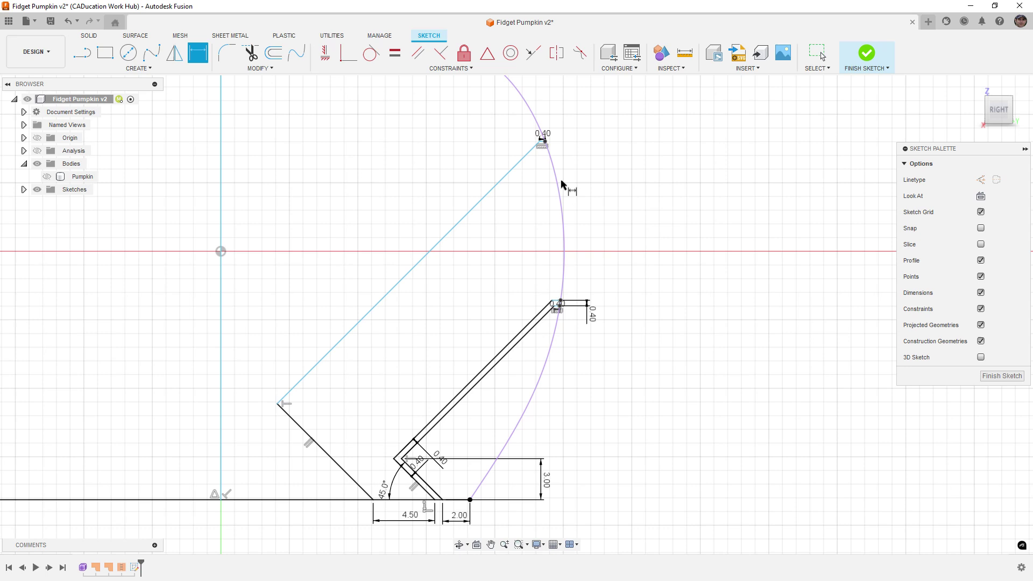
{"action": "key", "text": "Escape"}
Offset the chain of two angled lines and the short horizontal line by -0.4 mm, toward the pumpkin's centre
{"action": "left_click", "coordinate": [527, 208]}
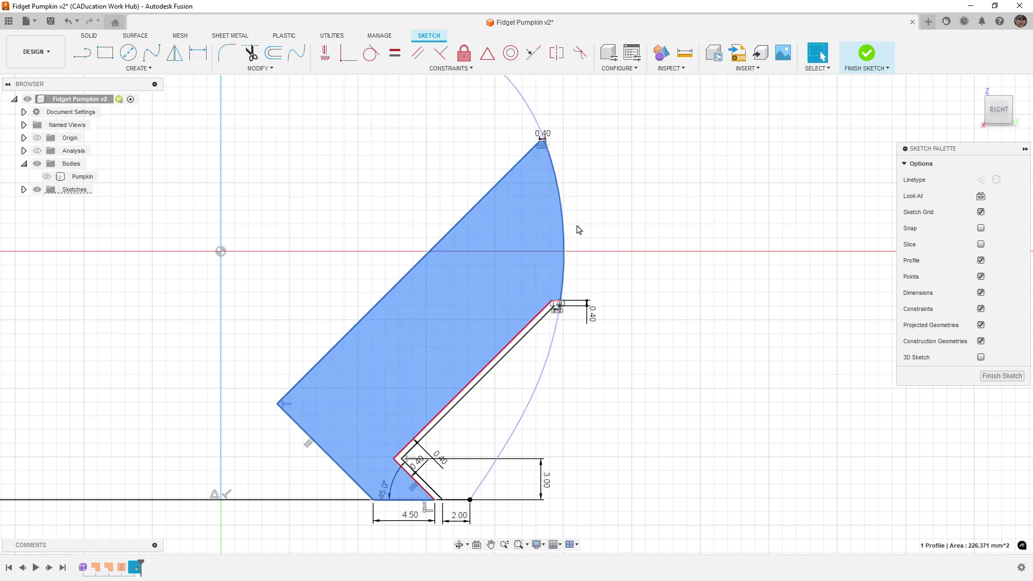
{"action": "double_click", "coordinate": [300, 425]}
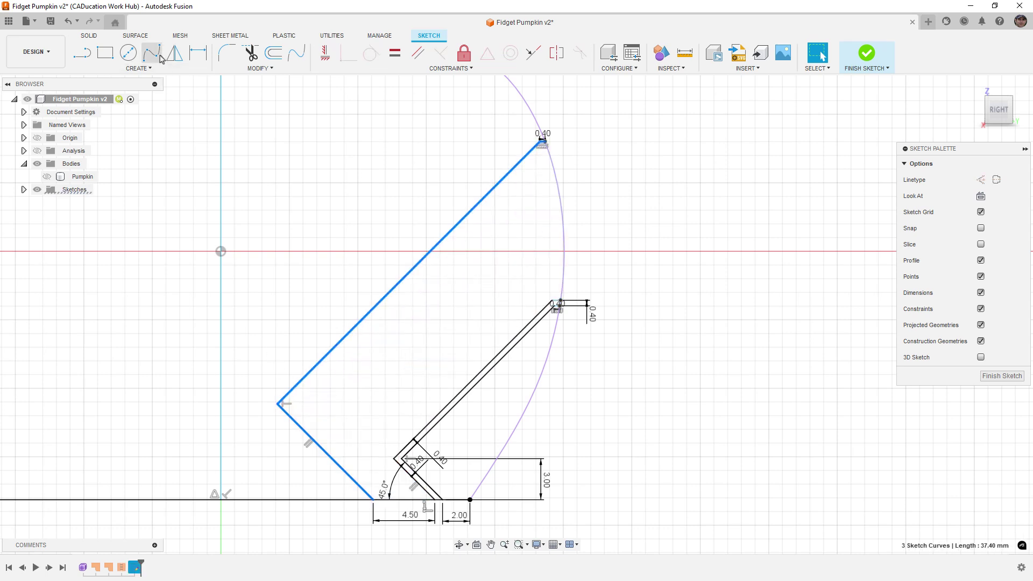
{"action": "left_click", "coordinate": [274, 52]}
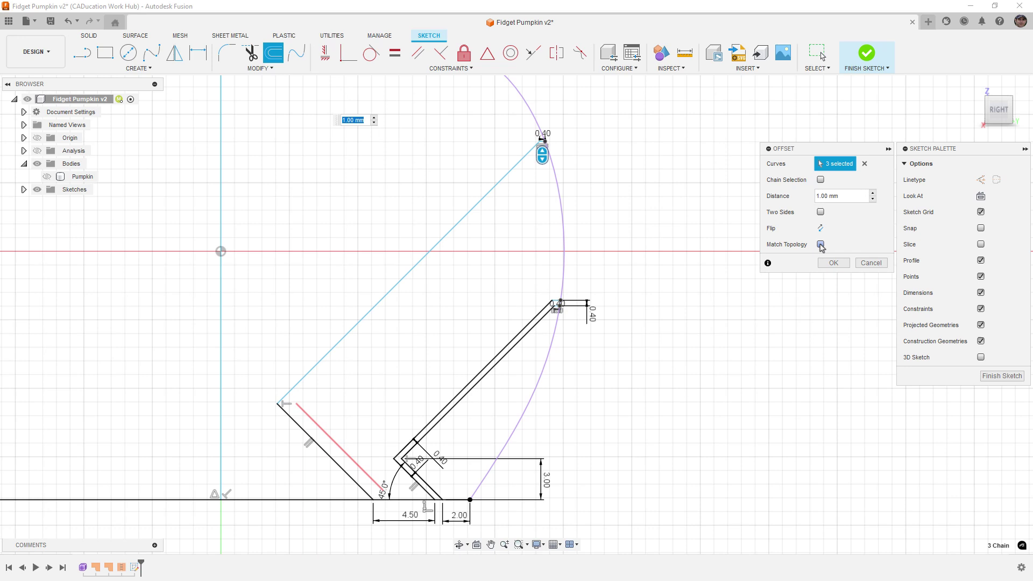
{"action": "left_click", "coordinate": [866, 196]}
{"action": "type", "text": "-.4"}
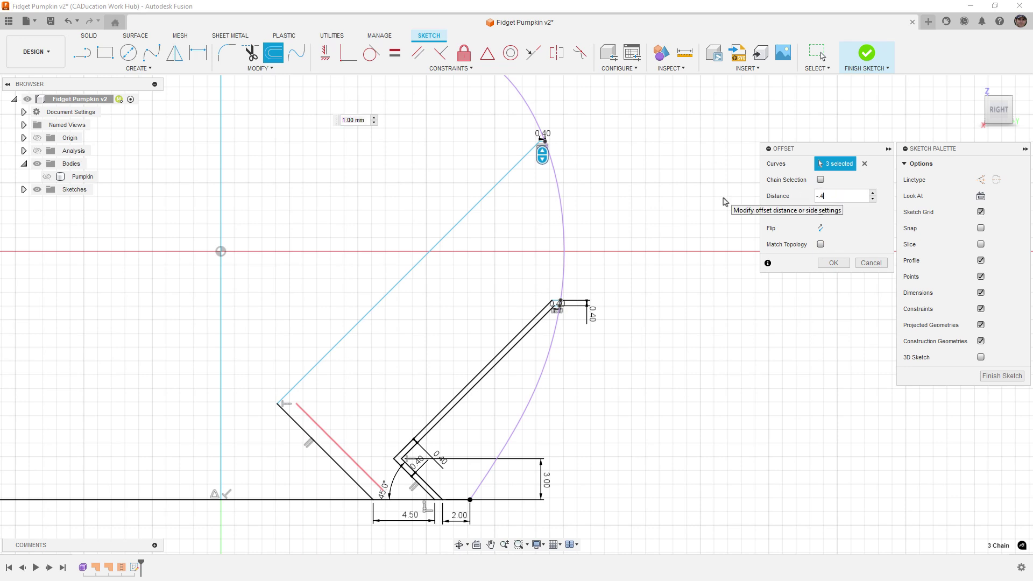
{"action": "left_click", "coordinate": [832, 263]}
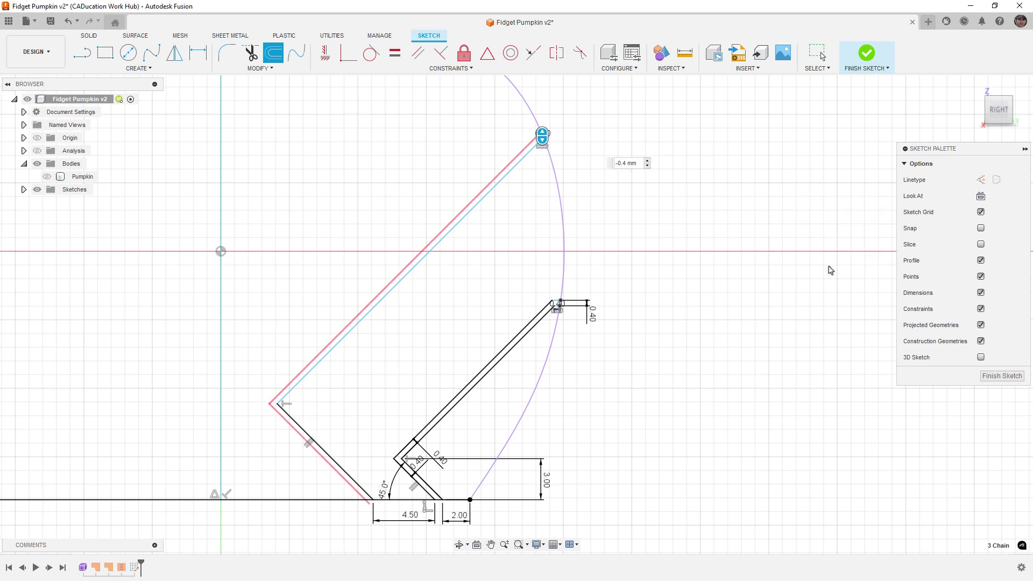
Trim the part of the new offset line that overhangs below the base line
{"action": "scroll", "coordinate": [374, 511], "scroll_direction": "up", "scroll_amount": 3}
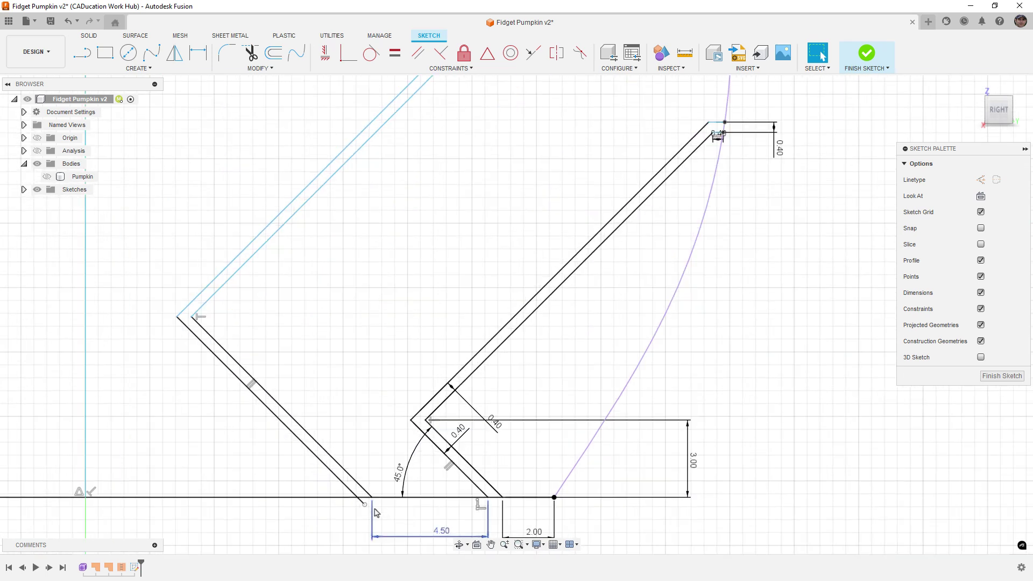
{"action": "scroll", "coordinate": [376, 512], "scroll_direction": "up", "scroll_amount": 2}
{"action": "left_click", "coordinate": [250, 52]}
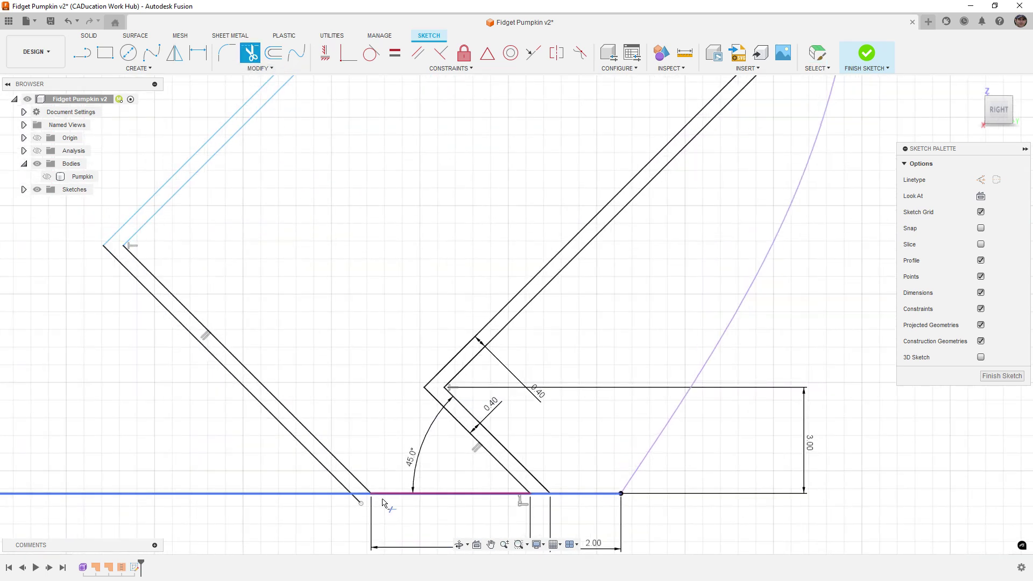
{"action": "left_click", "coordinate": [356, 504]}
Reposition the 0.40 mm offset dimensions close to the inner corner and the outer end of the upper gap profile
{"action": "scroll", "coordinate": [383, 403], "scroll_direction": "down", "scroll_amount": 2}
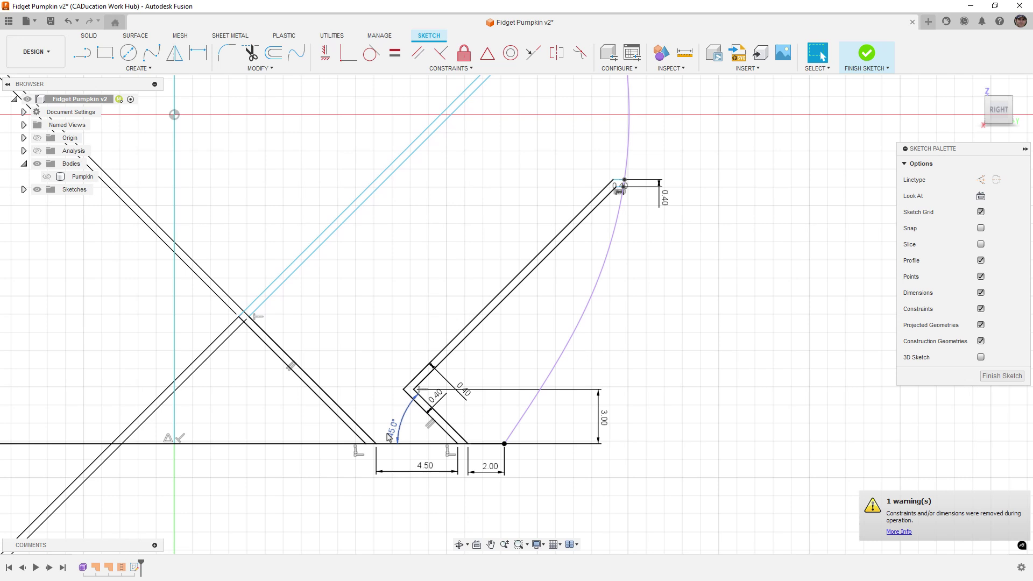
{"action": "scroll", "coordinate": [390, 437], "scroll_direction": "down", "scroll_amount": 2}
{"action": "left_click", "coordinate": [226, 285]}
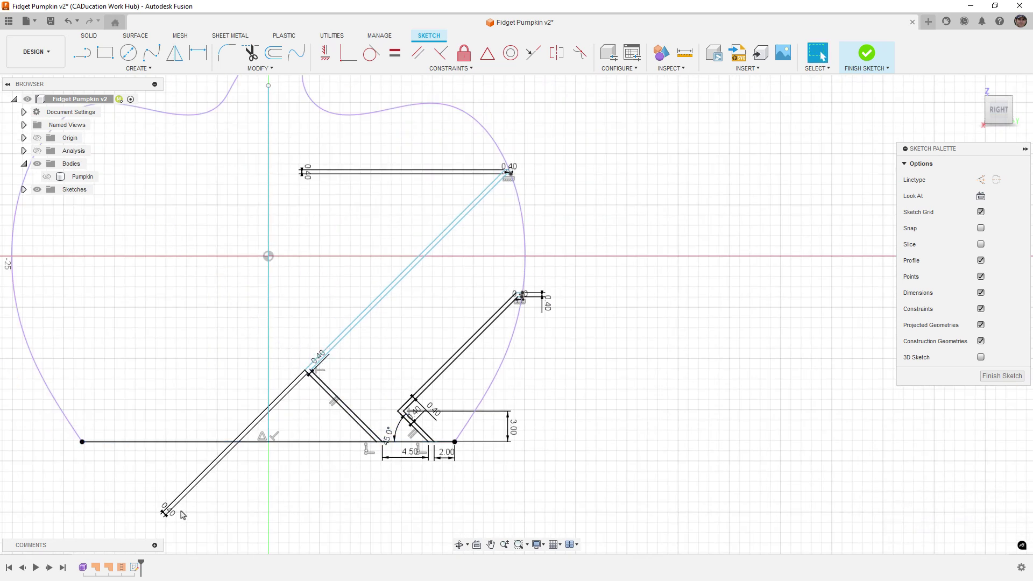
{"action": "left_click", "coordinate": [215, 463]}
{"action": "left_click", "coordinate": [377, 171]}
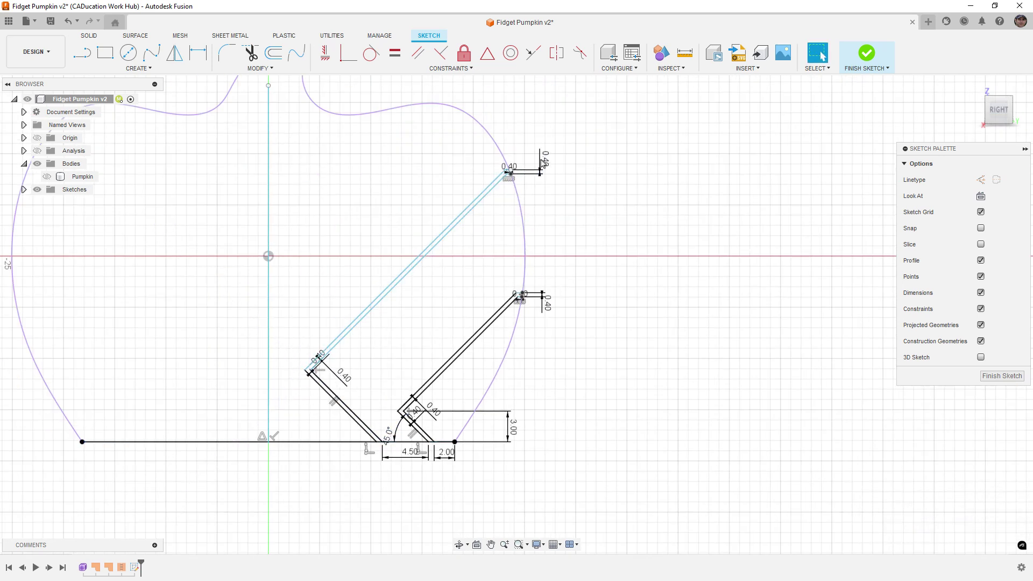
Move the loose end of the upper short horizontal offset line onto the pumpkin outline to close the gap profile
{"action": "scroll", "coordinate": [509, 173], "scroll_direction": "up", "scroll_amount": 6}
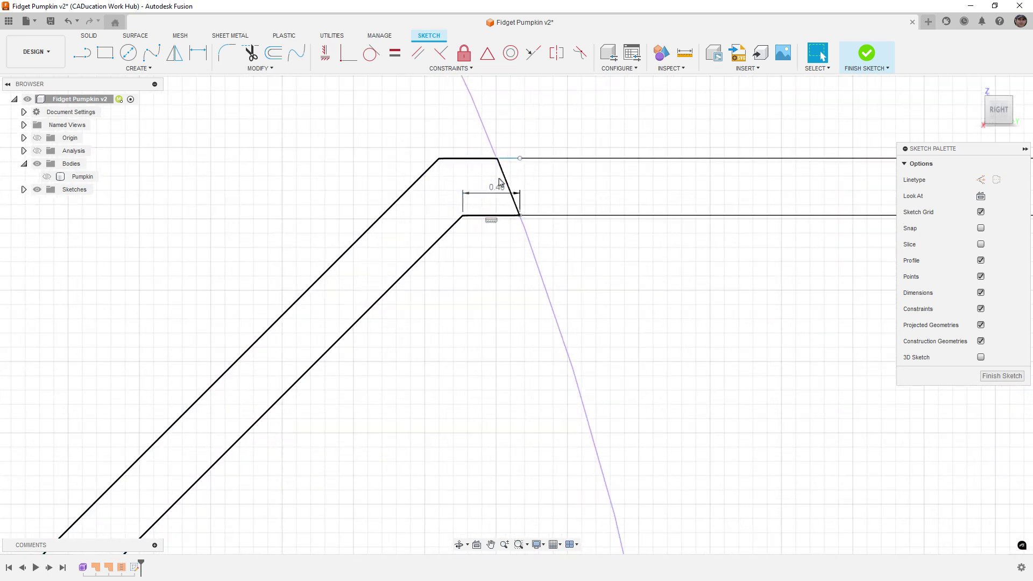
{"action": "left_click", "coordinate": [499, 183]}
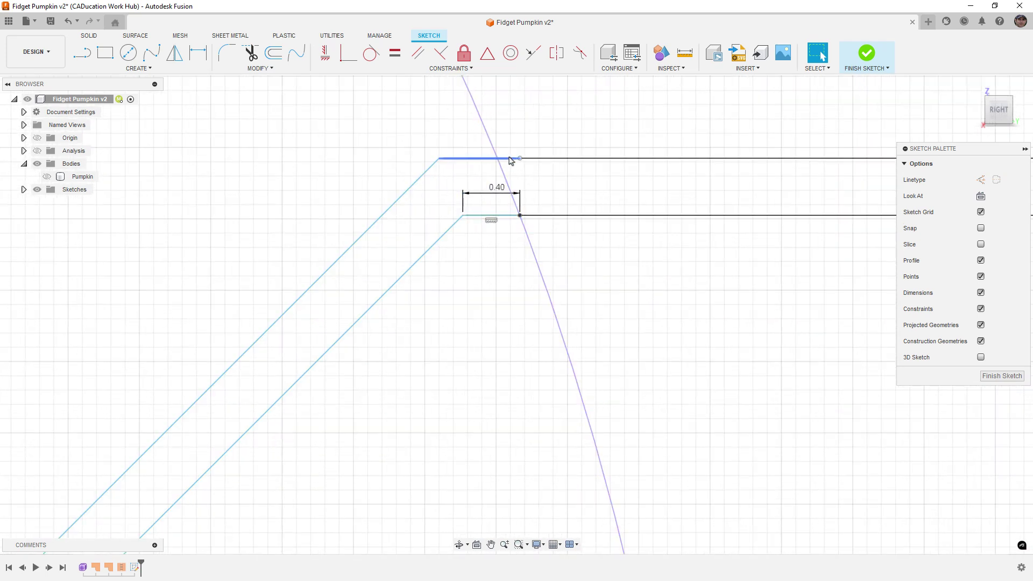
{"action": "left_click", "coordinate": [511, 160]}
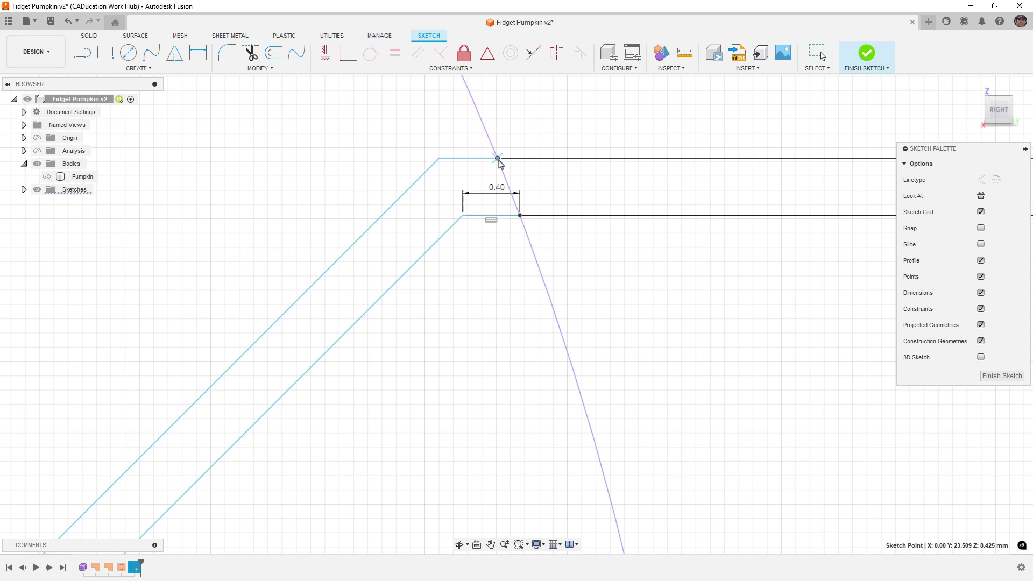
{"action": "key", "text": "Escape"}
Select the two thin angled gap profiles together to check that each forms a closed region
{"action": "scroll", "coordinate": [498, 164], "scroll_direction": "down", "scroll_amount": 4}
{"action": "left_click", "coordinate": [483, 182]}
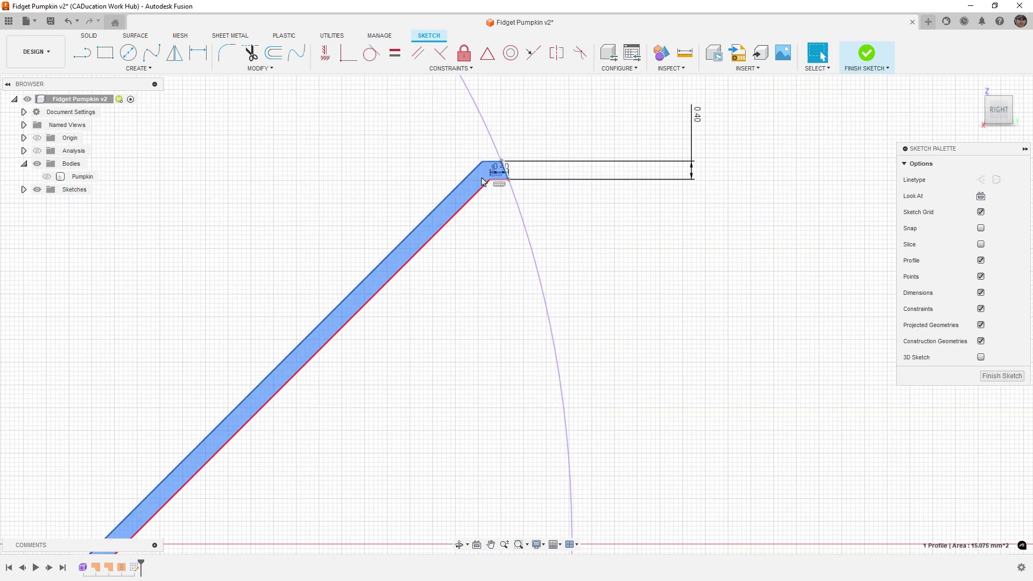
{"action": "scroll", "coordinate": [482, 182], "scroll_direction": "down", "scroll_amount": 3}
{"action": "scroll", "coordinate": [494, 362], "scroll_direction": "up", "scroll_amount": 3}
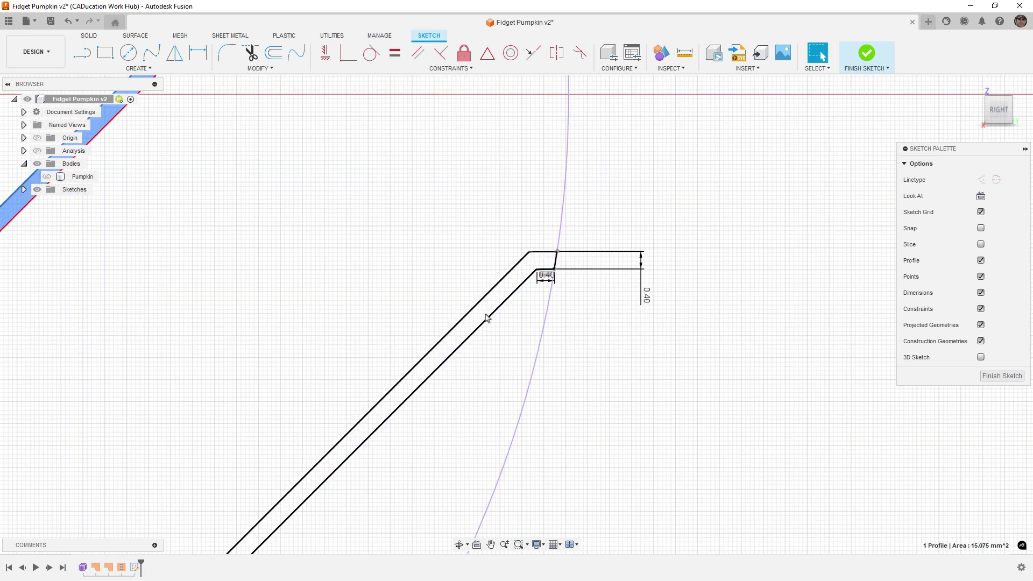
{"action": "left_click", "coordinate": [495, 316], "text": "shift"}
{"action": "scroll", "coordinate": [643, 290], "scroll_direction": "down", "scroll_amount": 5}
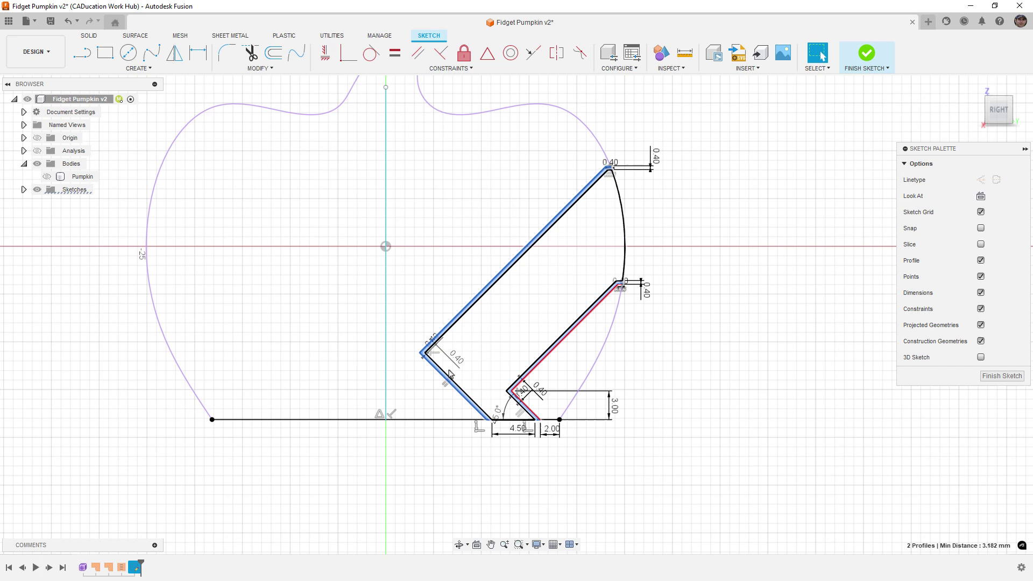
{"action": "left_click", "coordinate": [501, 387]}
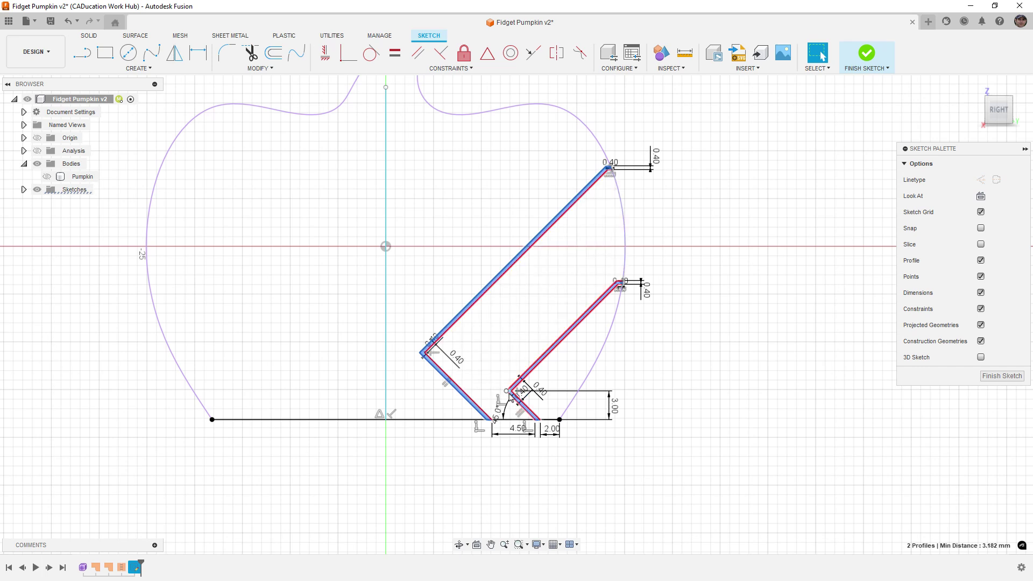
{"action": "key", "text": "Return"}
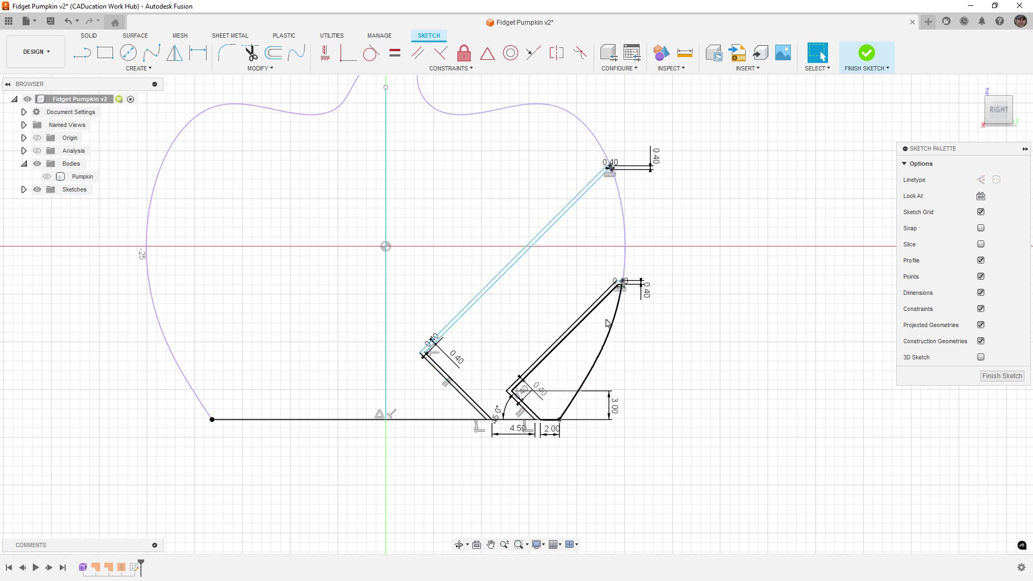
{"action": "left_click", "coordinate": [606, 323]}
{"action": "key", "text": "Delete"}
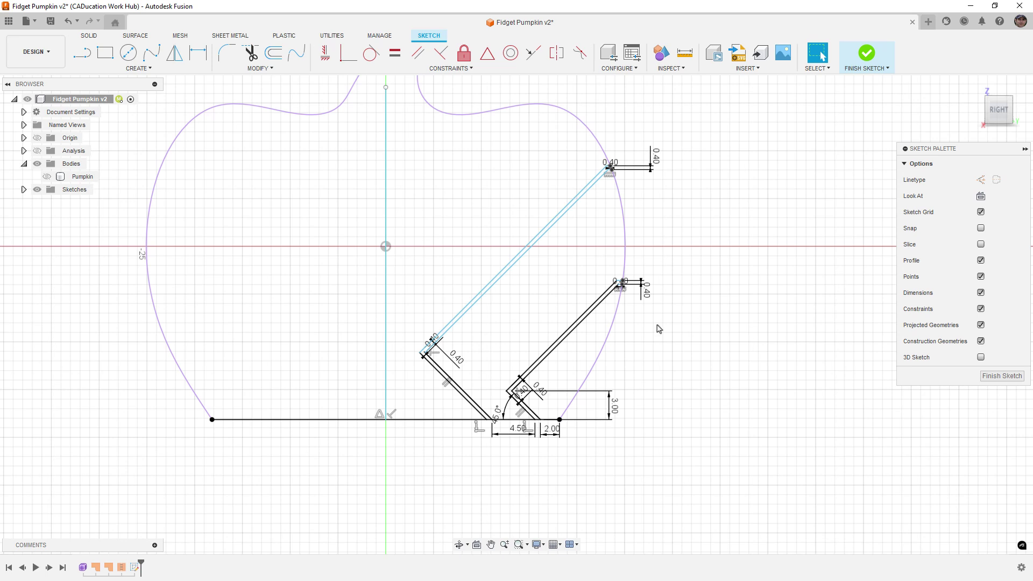
Finish the sketch and show the Pumpkin body
{"action": "left_click", "coordinate": [867, 54]}
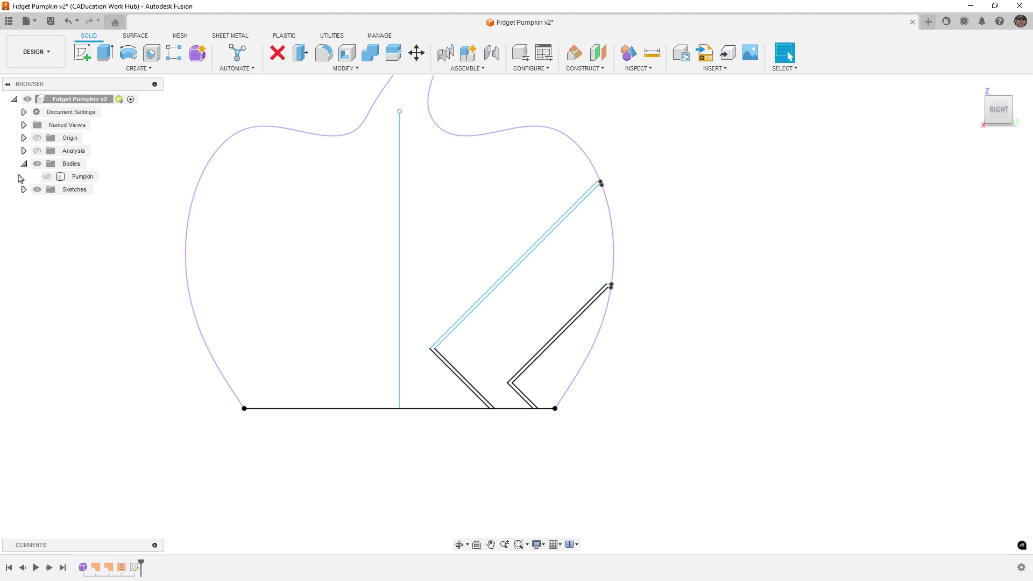
{"action": "left_click", "coordinate": [47, 177]}
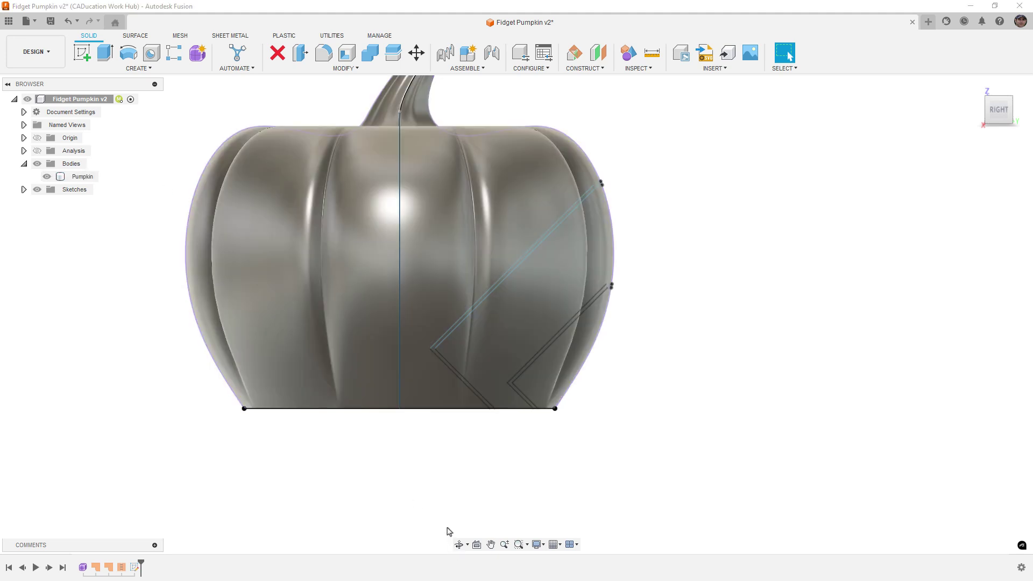
Set the visual style to Shaded with Visible Edges Only
{"action": "left_click", "coordinate": [537, 544]}
{"action": "mouse_move", "coordinate": [593, 467]}
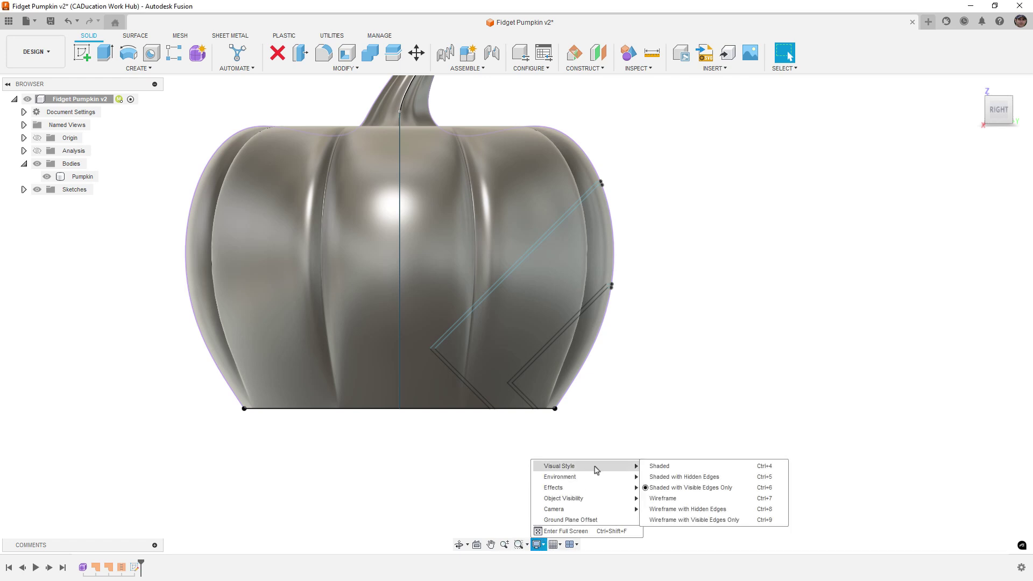
{"action": "left_click", "coordinate": [694, 487]}
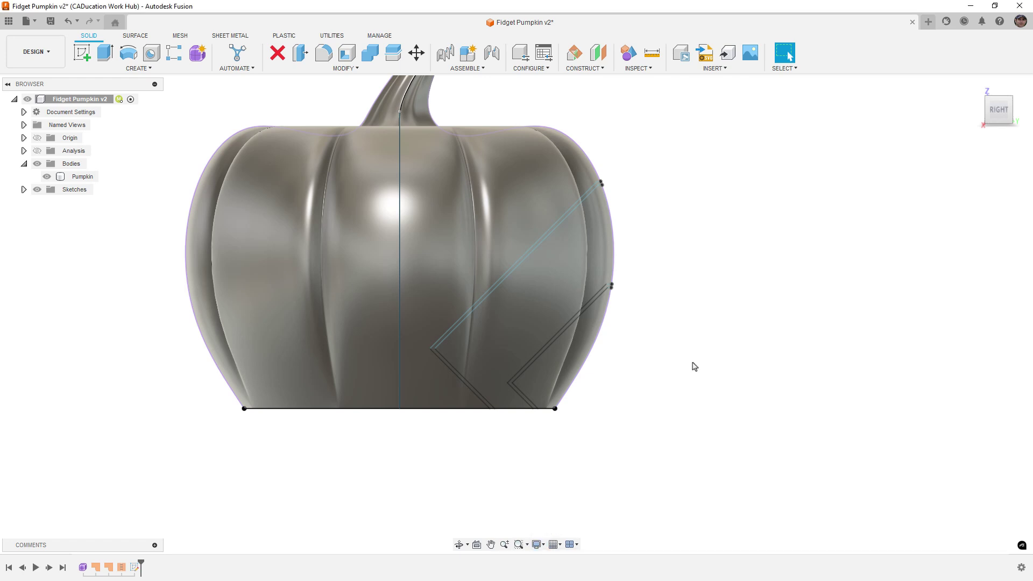
Revolve both thin gap profiles 360 degrees around the vertical centre line as a cut through the pumpkin
{"action": "left_click", "coordinate": [128, 52]}
{"action": "scroll", "coordinate": [600, 179], "scroll_direction": "up", "scroll_amount": 6}
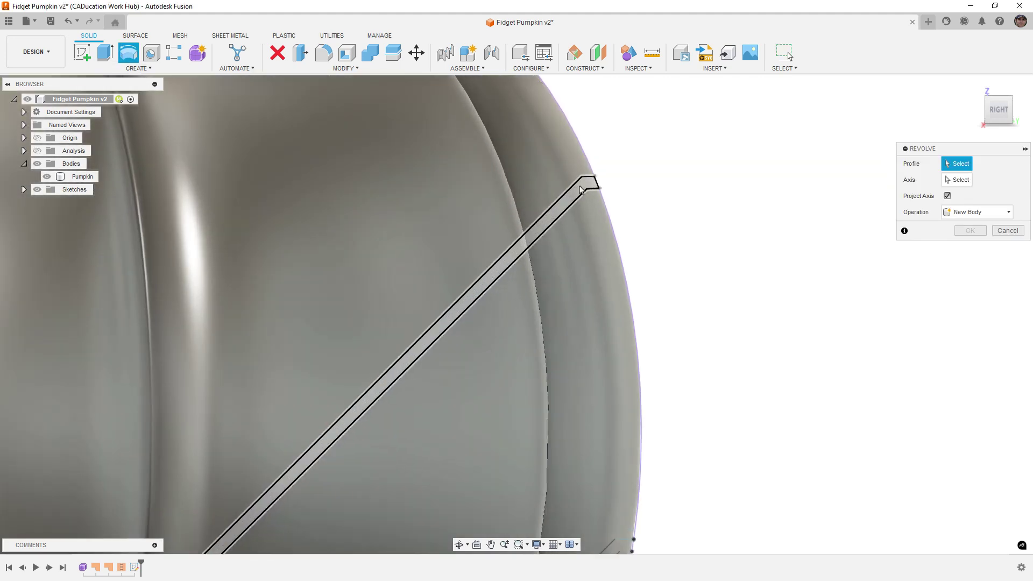
{"action": "left_click", "coordinate": [563, 205]}
{"action": "scroll", "coordinate": [619, 432], "scroll_direction": "down", "scroll_amount": 3}
{"action": "left_click", "coordinate": [634, 370]}
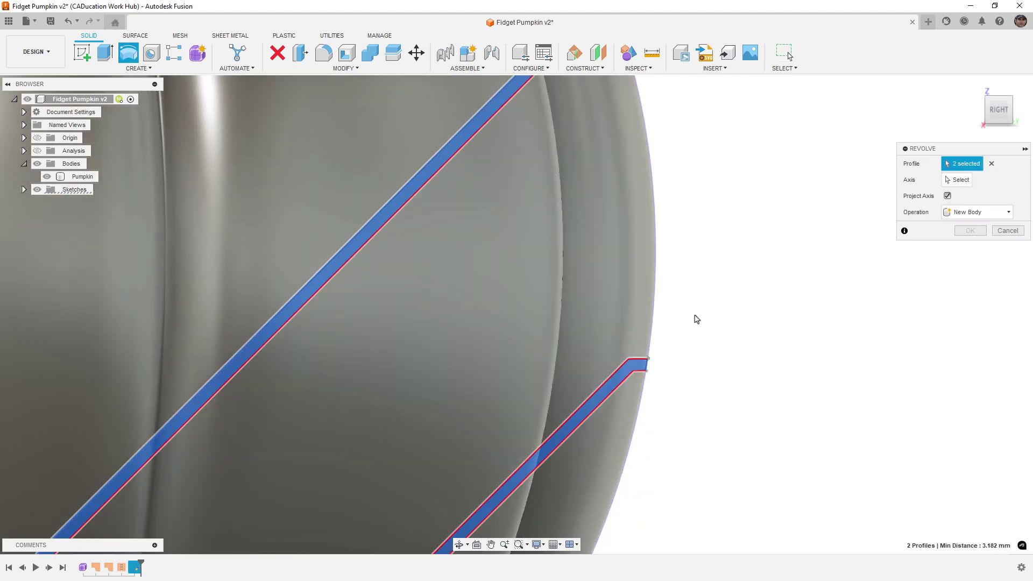
{"action": "scroll", "coordinate": [694, 318], "scroll_direction": "down", "scroll_amount": 2}
{"action": "left_click", "coordinate": [957, 180]}
{"action": "scroll", "coordinate": [794, 460], "scroll_direction": "down", "scroll_amount": 2}
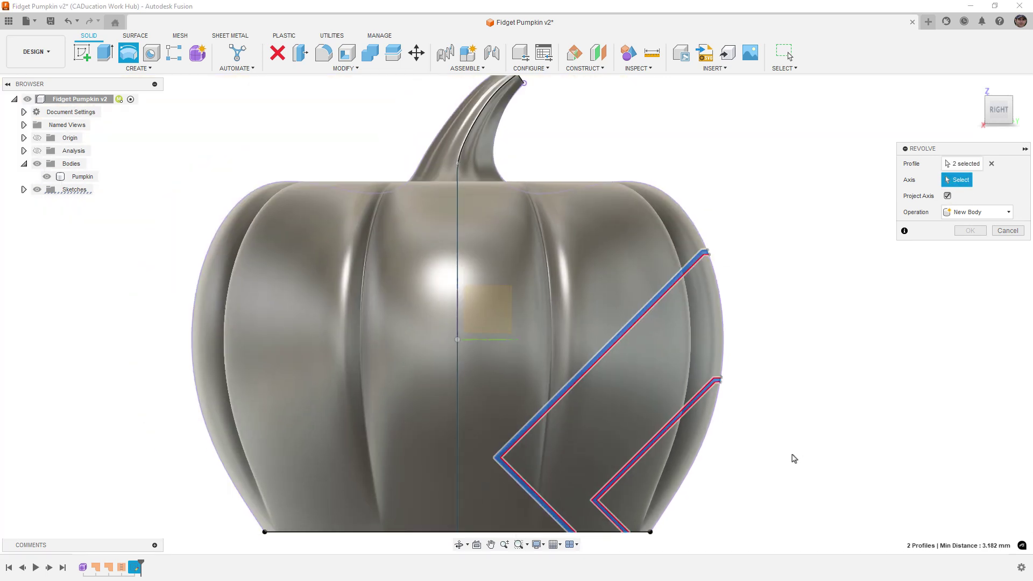
{"action": "left_click", "coordinate": [458, 306]}
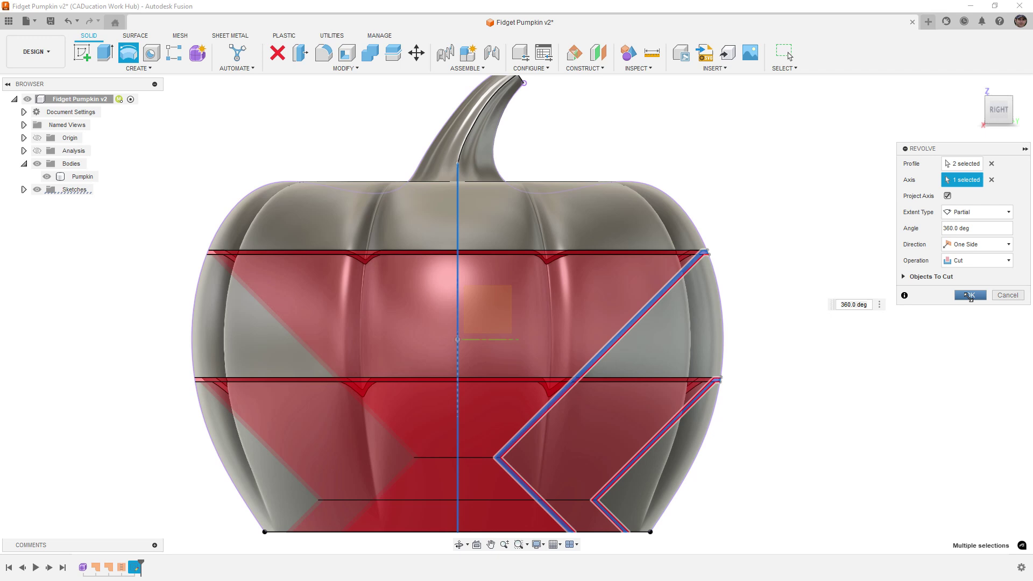
{"action": "left_click", "coordinate": [970, 296]}
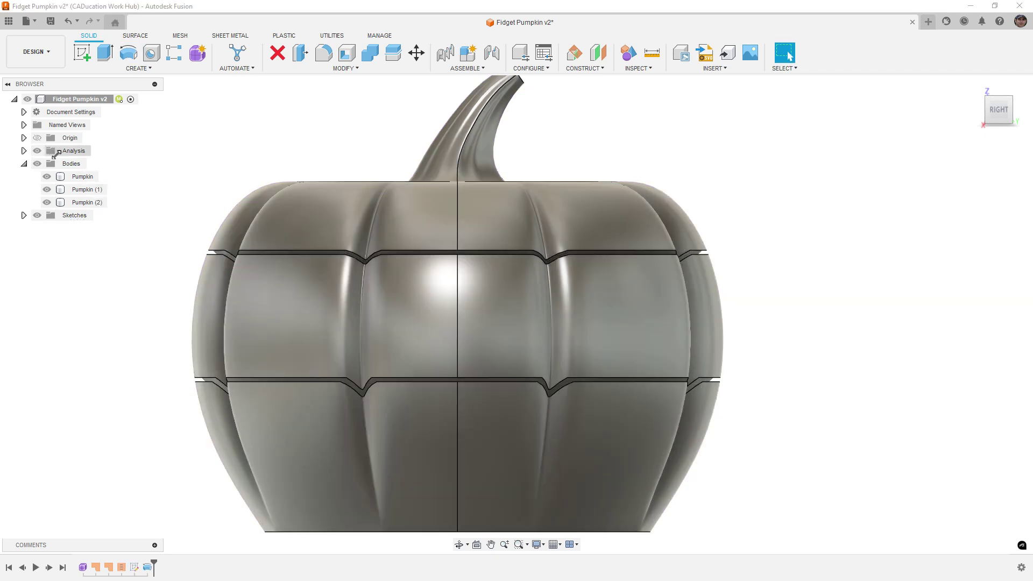
Turn on the Section1 analysis to view the cut pumpkin in cross-section
{"action": "left_click", "coordinate": [41, 152]}
{"action": "left_click", "coordinate": [49, 164]}
{"action": "left_click", "coordinate": [375, 159]}
{"action": "scroll", "coordinate": [376, 159], "scroll_direction": "down", "scroll_amount": 3}
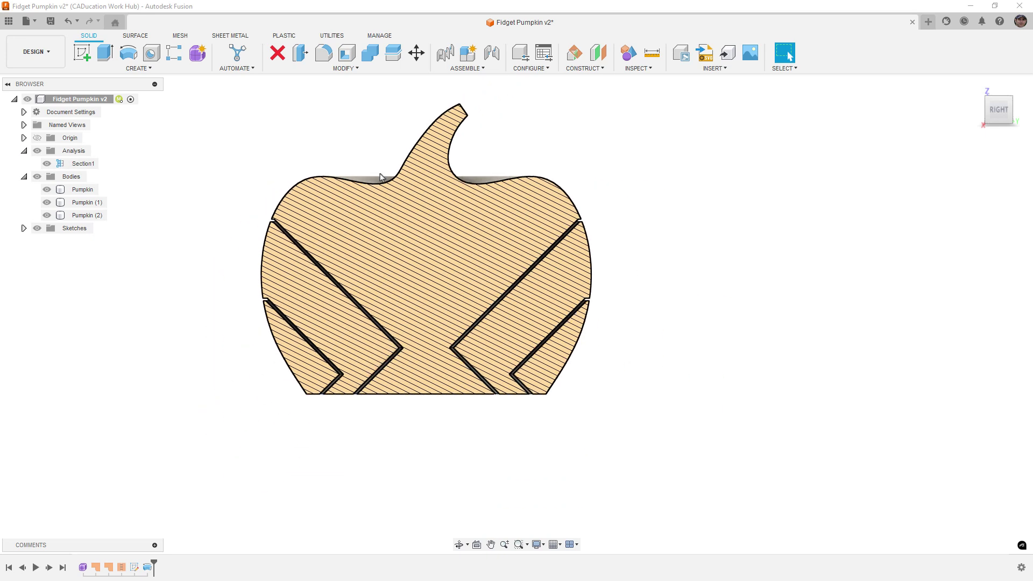
Select the upper, middle and lower pumpkin bodies in turn to check that they are separate pieces
{"action": "left_click", "coordinate": [428, 255]}
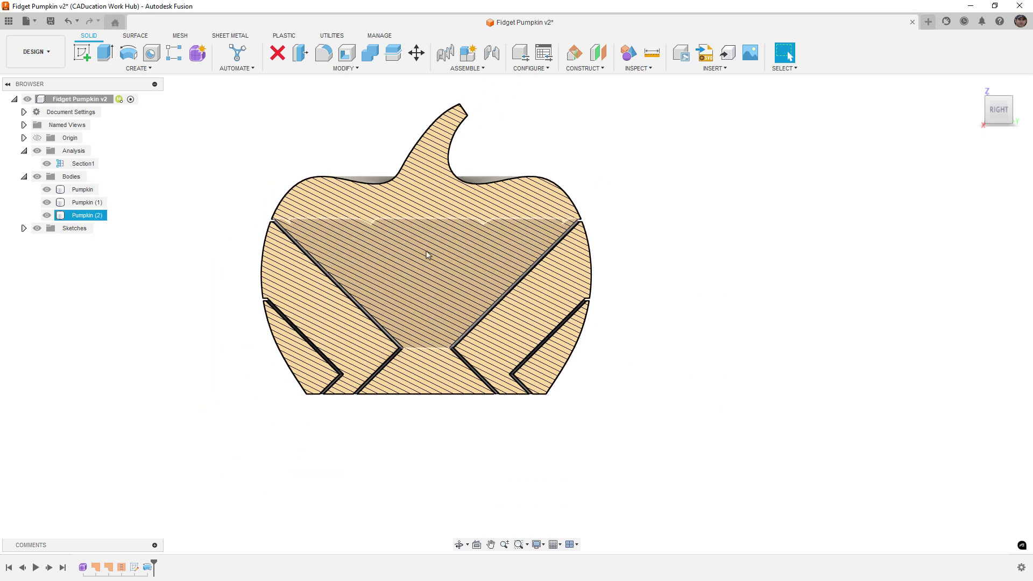
{"action": "left_click", "coordinate": [487, 219]}
{"action": "middle_click_drag", "start_coordinate": [491, 219], "coordinate": [527, 249], "text": "shift"}
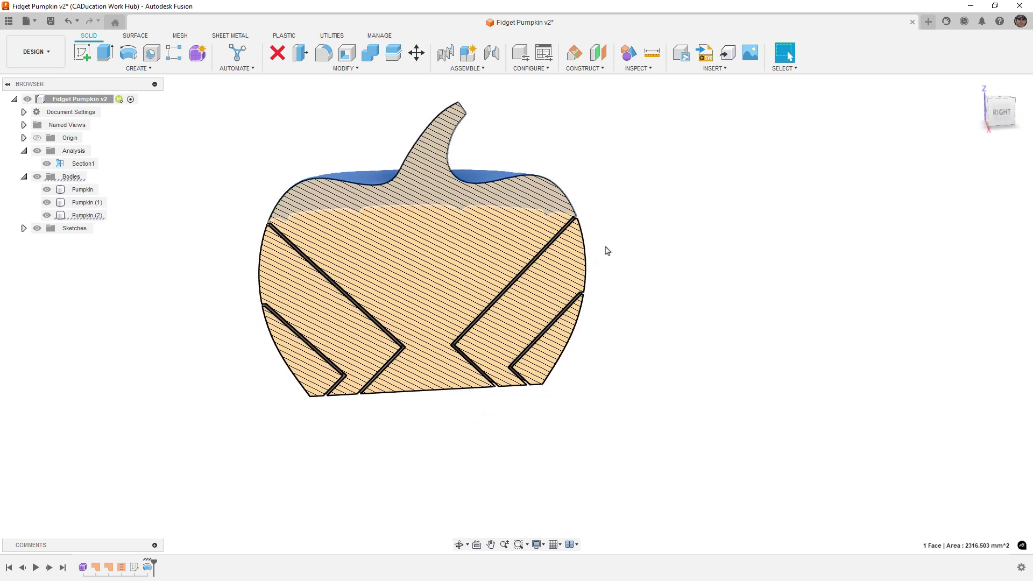
{"action": "middle_click_drag", "start_coordinate": [604, 253], "coordinate": [545, 269], "text": "shift"}
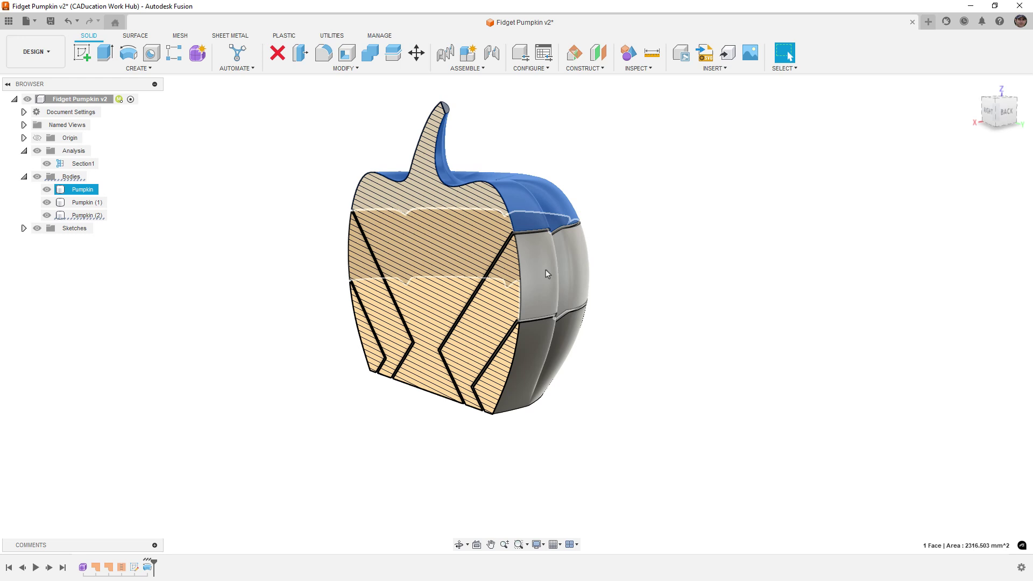
{"action": "left_click", "coordinate": [577, 271]}
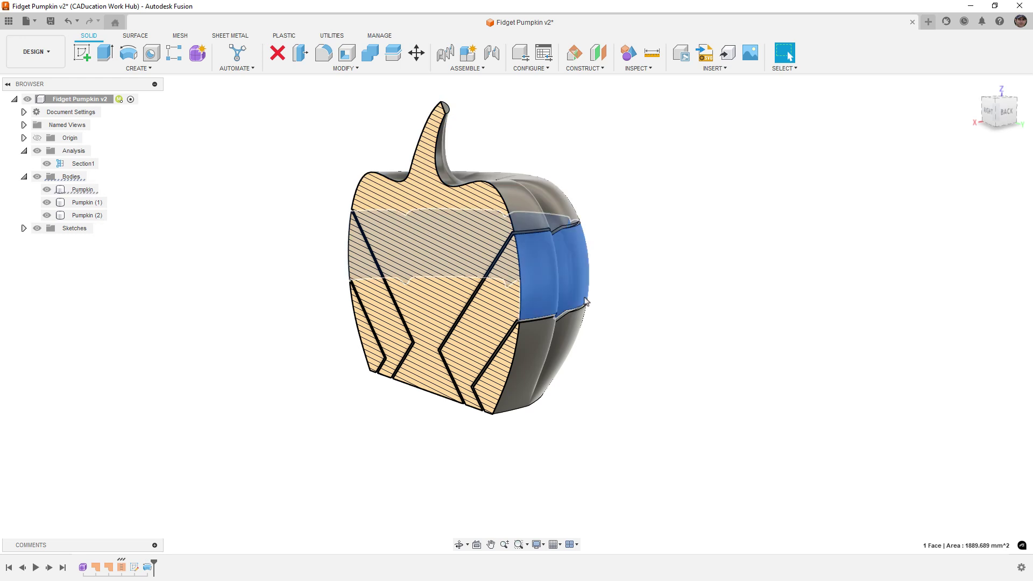
{"action": "left_click", "coordinate": [512, 431]}
{"action": "middle_click_drag", "start_coordinate": [512, 431], "coordinate": [538, 409], "text": "shift"}
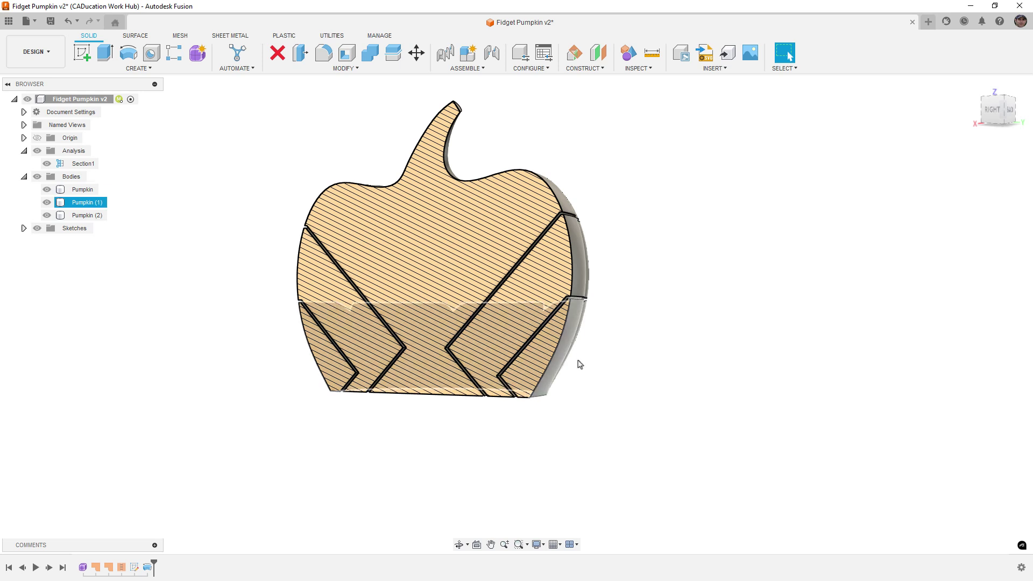
Examine the angled gap between the lower and middle bodies near the pumpkin's base in the section view
{"action": "left_click", "coordinate": [993, 109]}
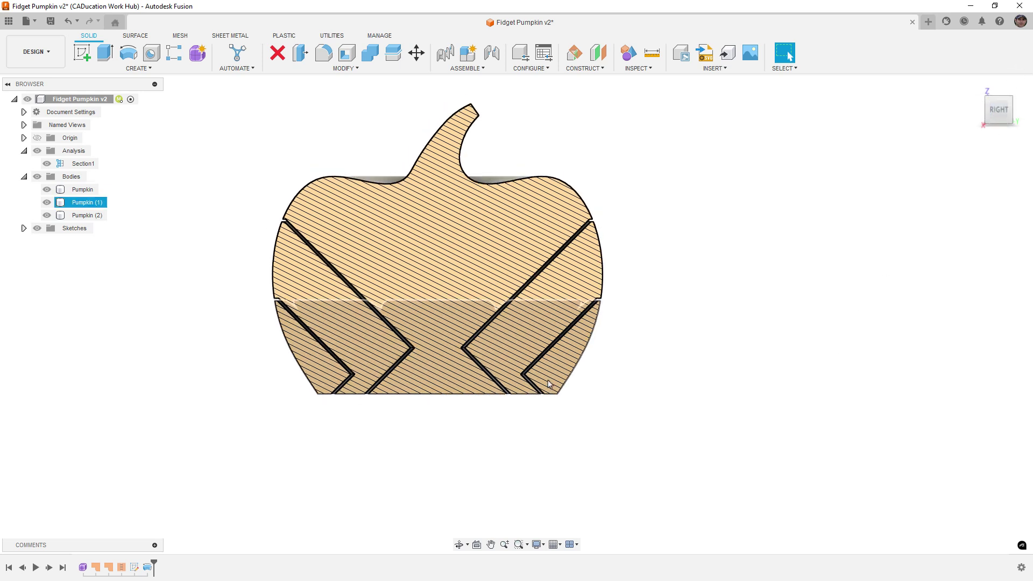
{"action": "scroll", "coordinate": [549, 383], "scroll_direction": "up", "scroll_amount": 4}
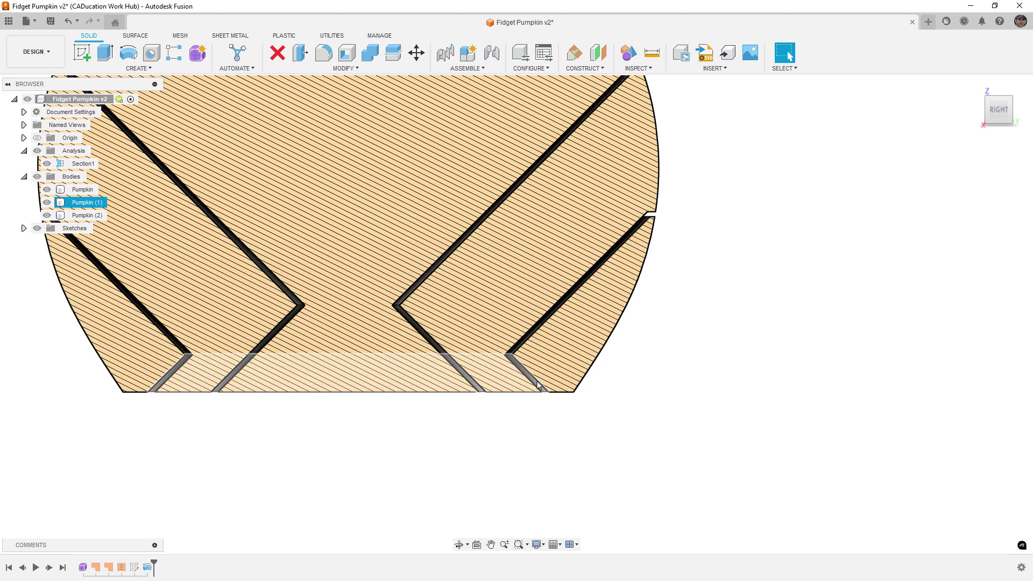
{"action": "left_click", "coordinate": [515, 369]}
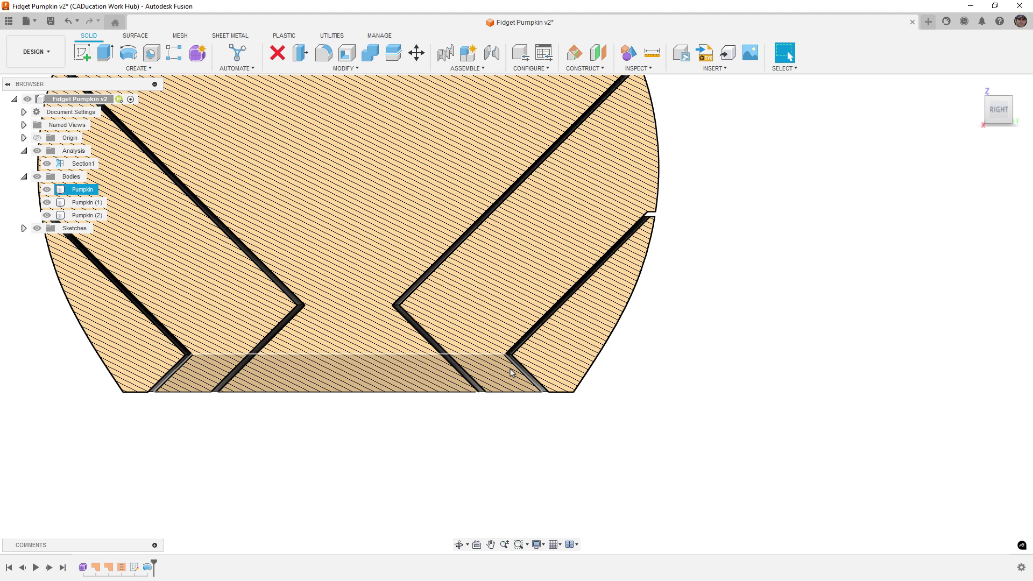
{"action": "left_click", "coordinate": [456, 568]}
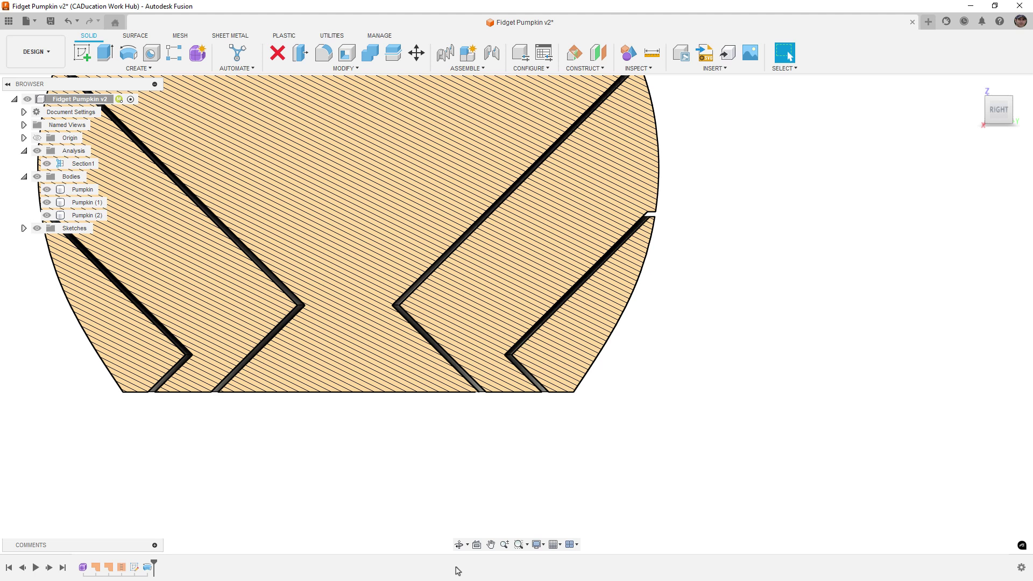
{"action": "scroll", "coordinate": [659, 422], "scroll_direction": "down", "scroll_amount": 3}
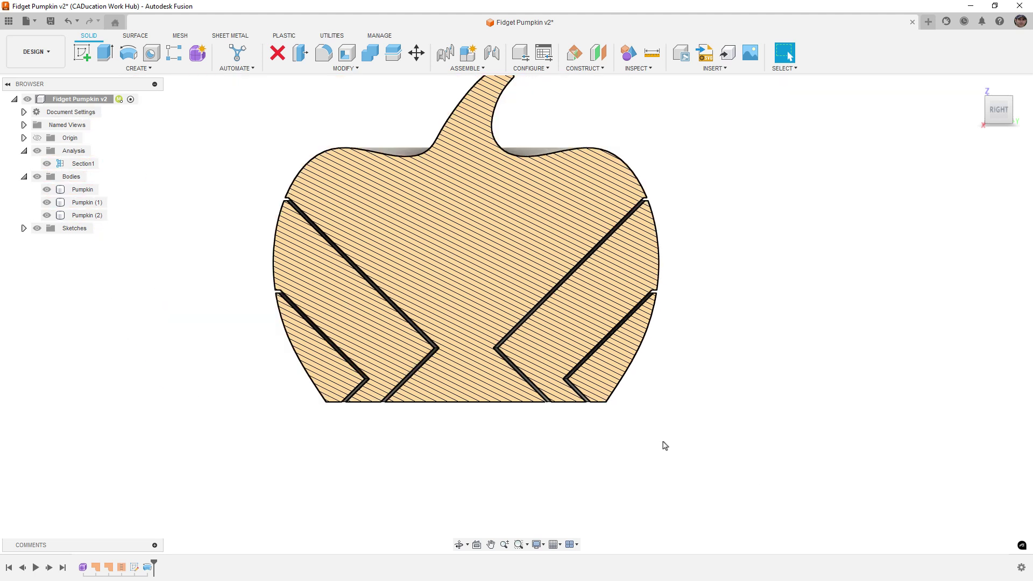
Hide the Section1 analysis to show the whole pumpkin
{"action": "left_click", "coordinate": [46, 163]}
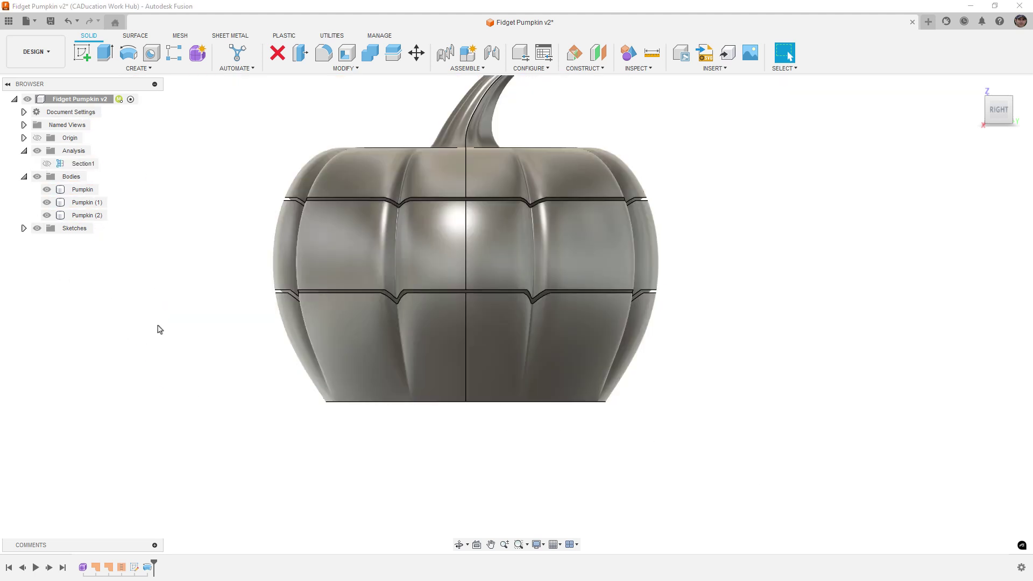
{"action": "mouse_move", "coordinate": [1004, 111]}
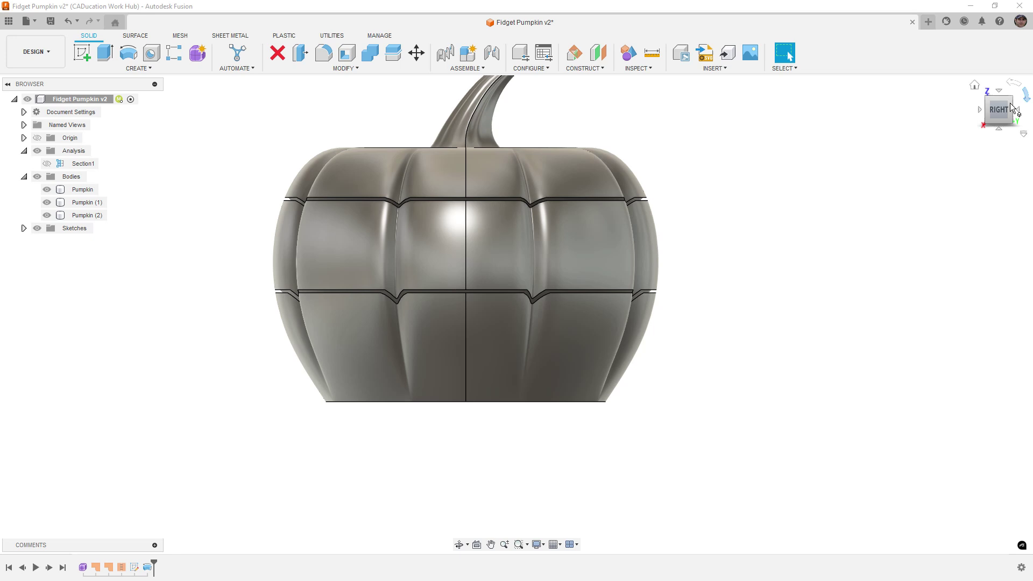
{"action": "middle_click", "coordinate": [761, 279]}
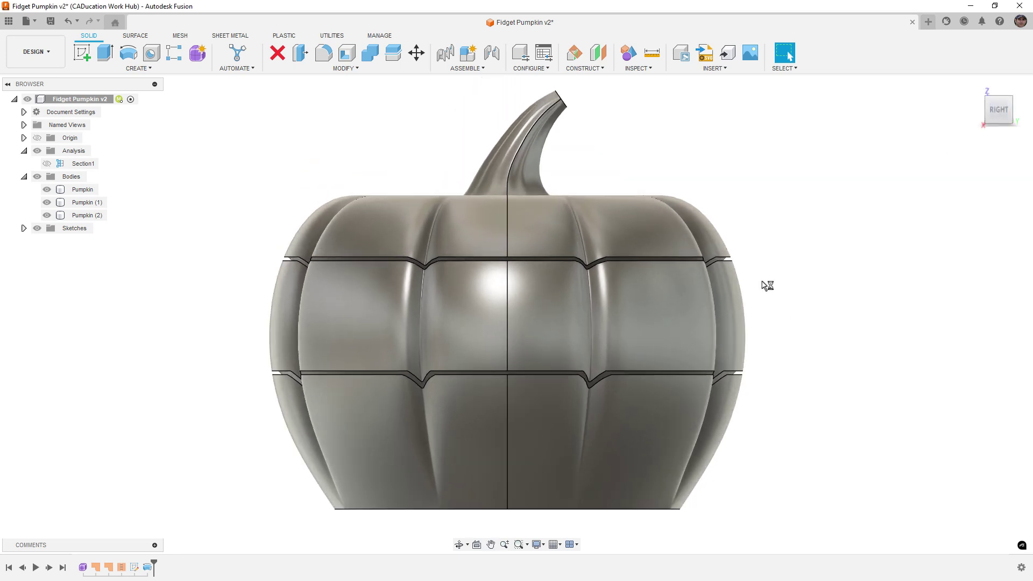
Create a construction plane offset 33 mm from the YZ plane, in front of the pumpkin
{"action": "scroll", "coordinate": [746, 288], "scroll_direction": "down", "scroll_amount": 3}
{"action": "middle_click_drag", "start_coordinate": [611, 307], "coordinate": [657, 151], "text": "shift"}
{"action": "left_click", "coordinate": [598, 52]}
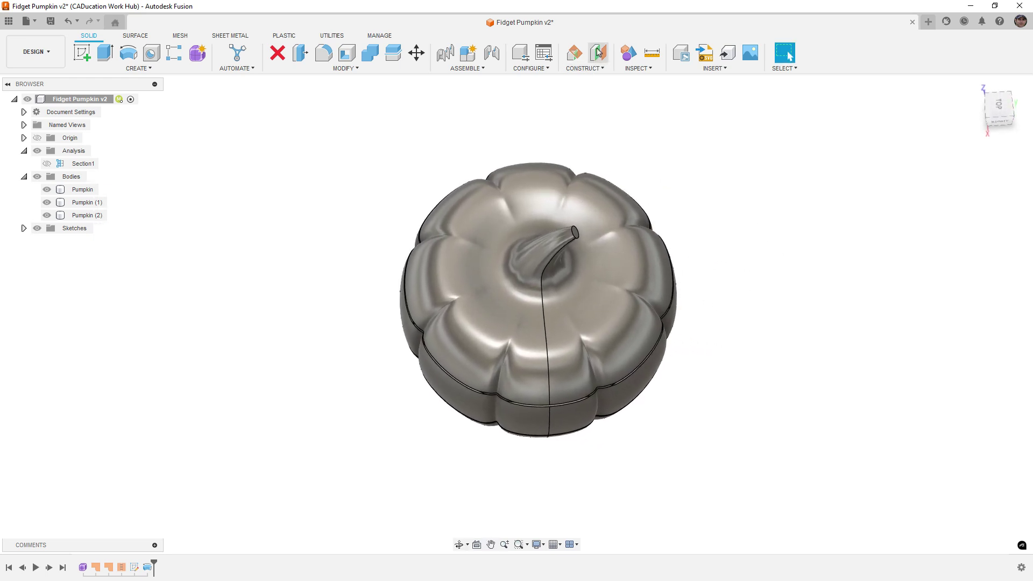
{"action": "left_click", "coordinate": [584, 286]}
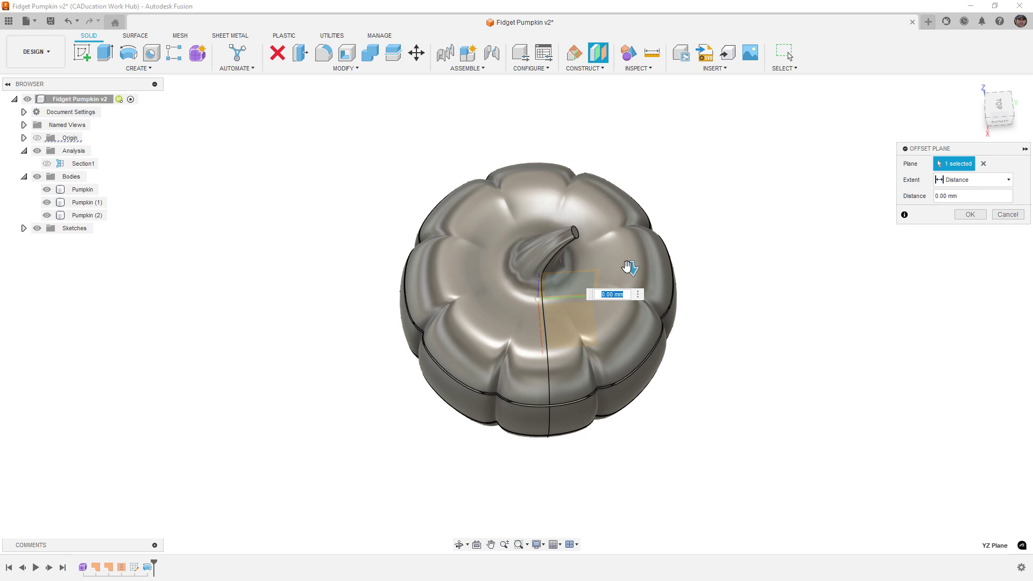
{"action": "left_click_drag", "start_coordinate": [634, 271], "coordinate": [668, 455]}
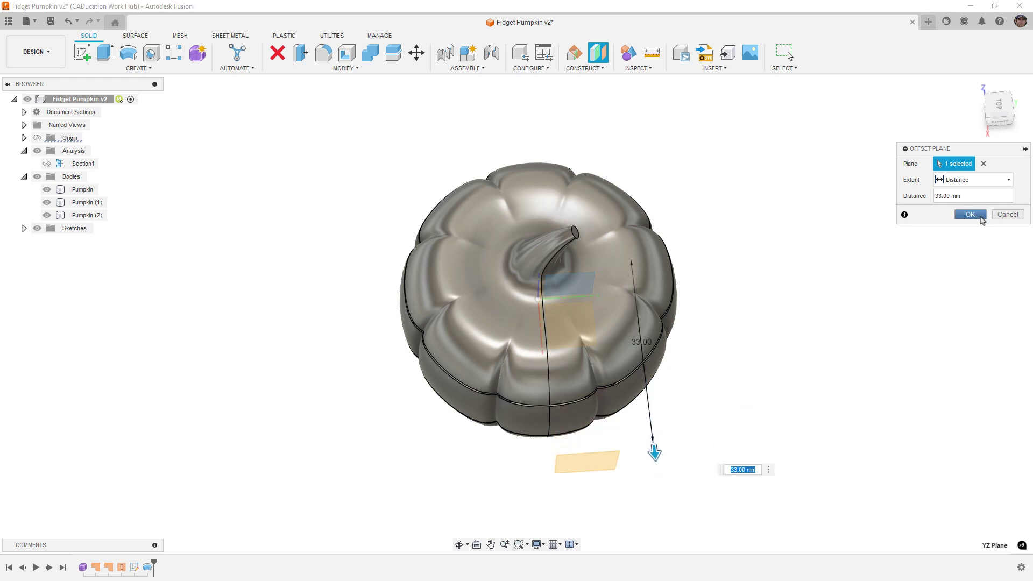
{"action": "left_click", "coordinate": [971, 214]}
Create a second construction plane offset from the YZ plane on the opposite side, behind the pumpkin
{"action": "mouse_move", "coordinate": [753, 285]}
{"action": "middle_mouse_down", "text": "shift"}
{"action": "mouse_move", "coordinate": [740, 321]}
{"action": "mouse_move", "coordinate": [743, 288]}
{"action": "middle_mouse_up", "text": "shift"}
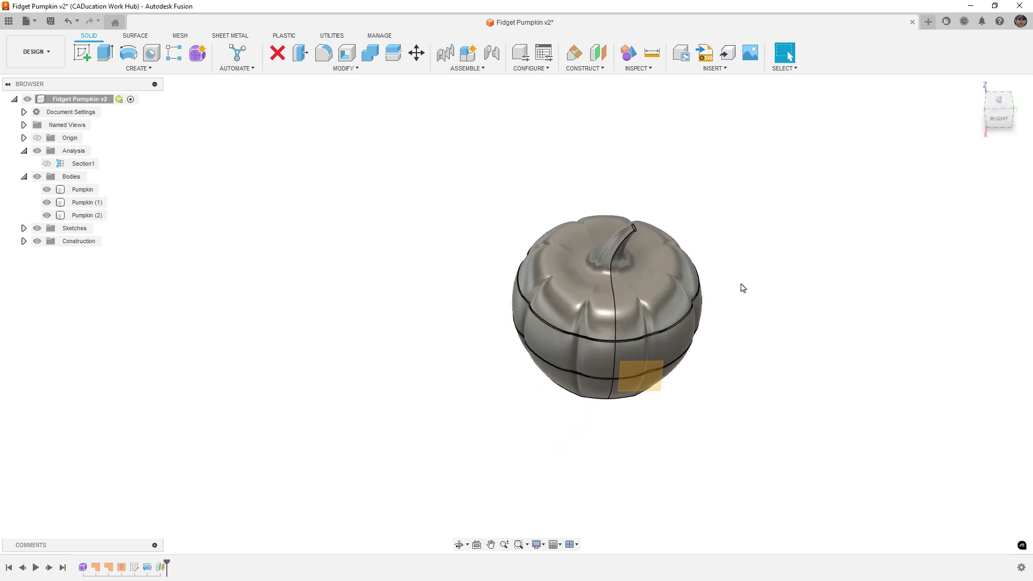
{"action": "right_click", "coordinate": [633, 142]}
{"action": "left_click", "coordinate": [634, 105]}
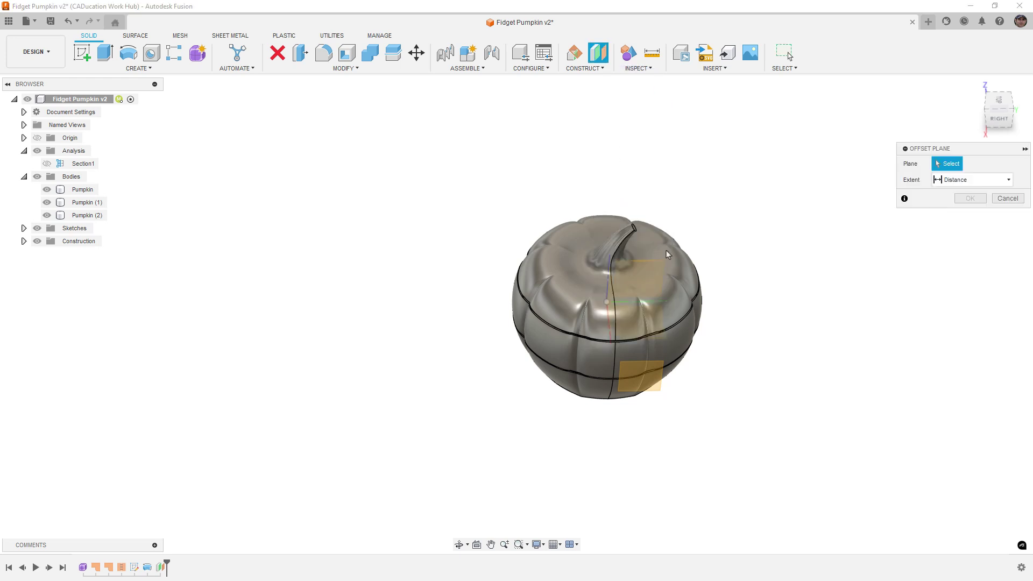
{"action": "left_click", "coordinate": [652, 287]}
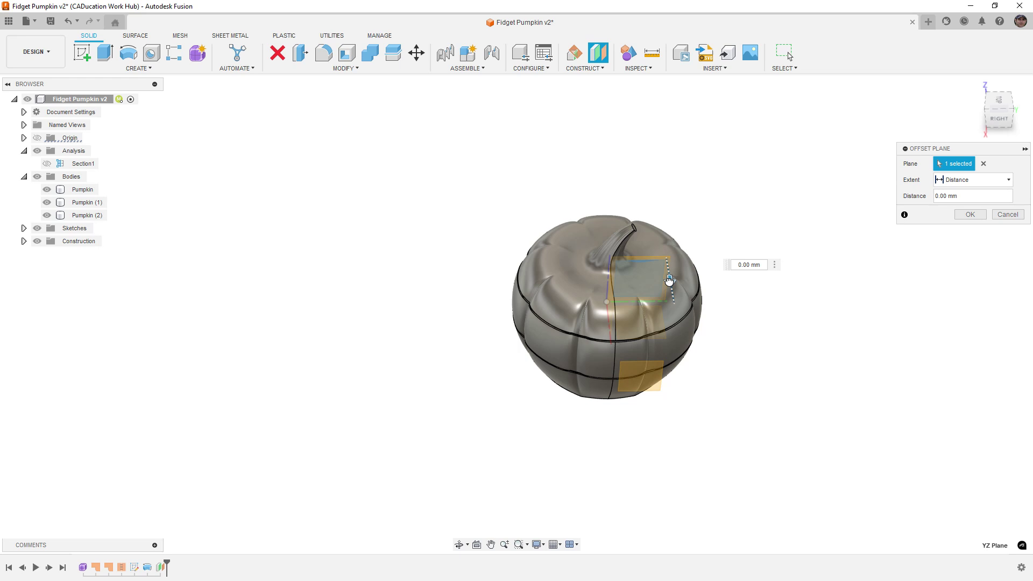
{"action": "left_click_drag", "start_coordinate": [669, 286], "coordinate": [656, 203]}
{"action": "left_click", "coordinate": [963, 221]}
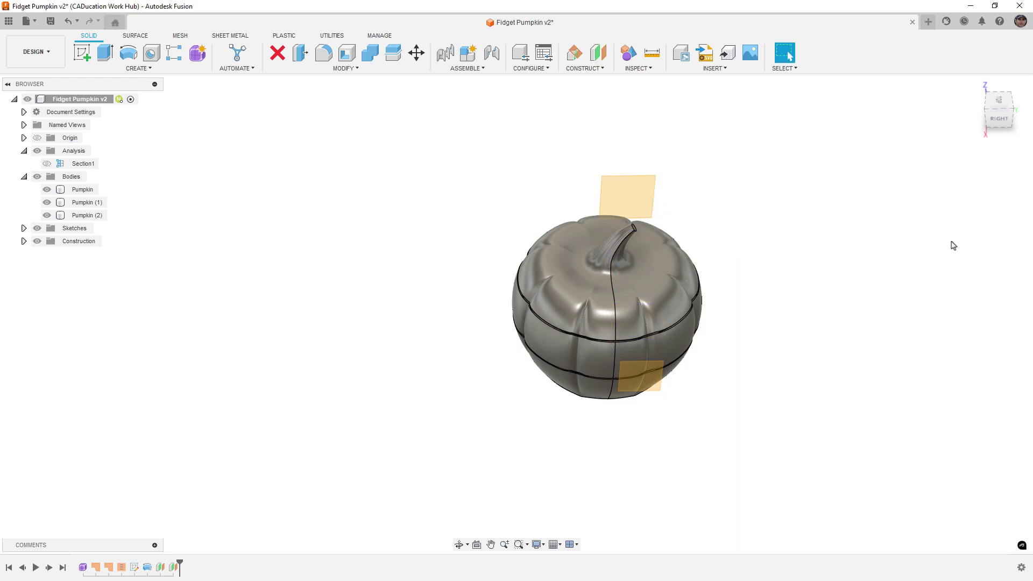
Create a construction plane offset 35 mm from the XZ plane, beside the pumpkin
{"action": "key", "text": "Return"}
{"action": "middle_click_drag", "start_coordinate": [820, 260], "coordinate": [782, 256], "text": "shift"}
{"action": "left_click", "coordinate": [601, 298]}
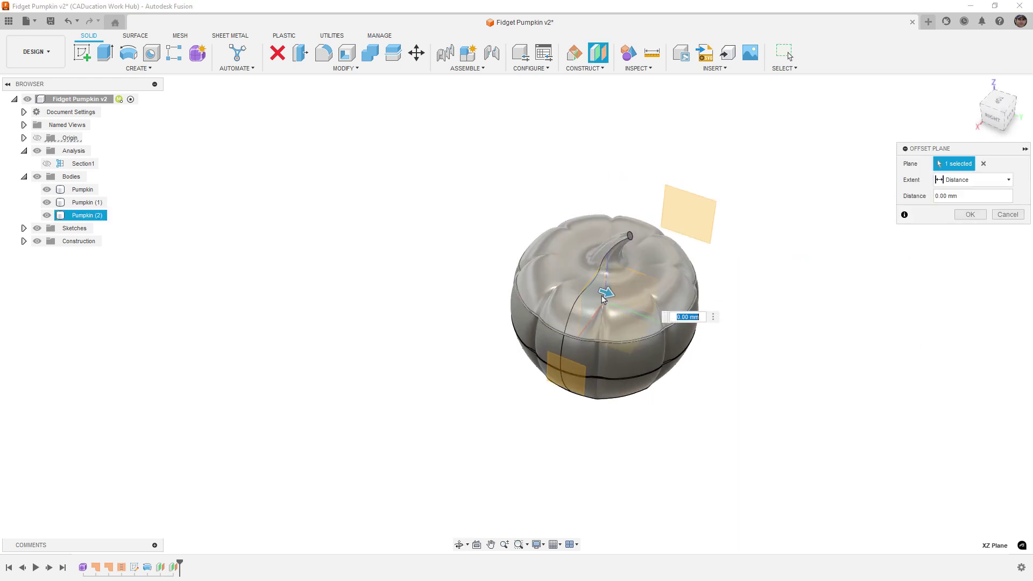
{"action": "left_click_drag", "start_coordinate": [604, 295], "coordinate": [724, 338]}
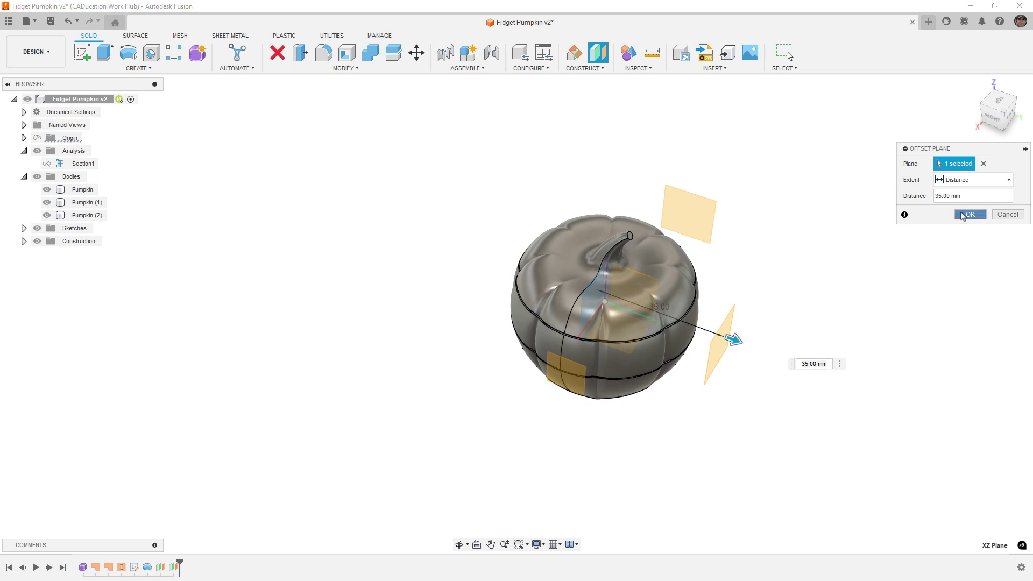
{"action": "left_click", "coordinate": [970, 214]}
Create a construction plane offset -65 mm from the new side plane, on the pumpkin's opposite side
{"action": "key", "text": "Return"}
{"action": "left_click", "coordinate": [721, 355]}
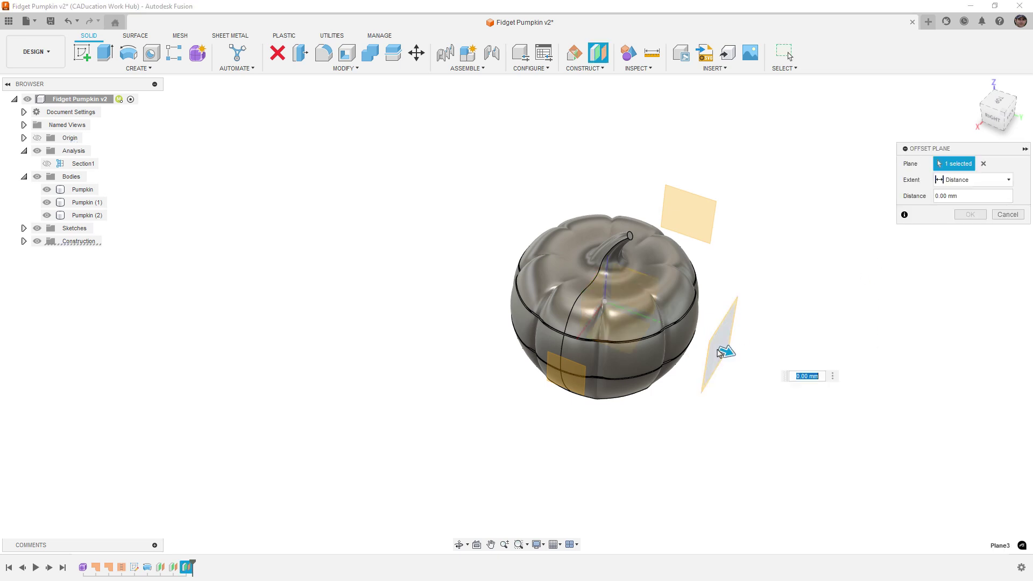
{"action": "left_click_drag", "start_coordinate": [721, 350], "coordinate": [486, 274]}
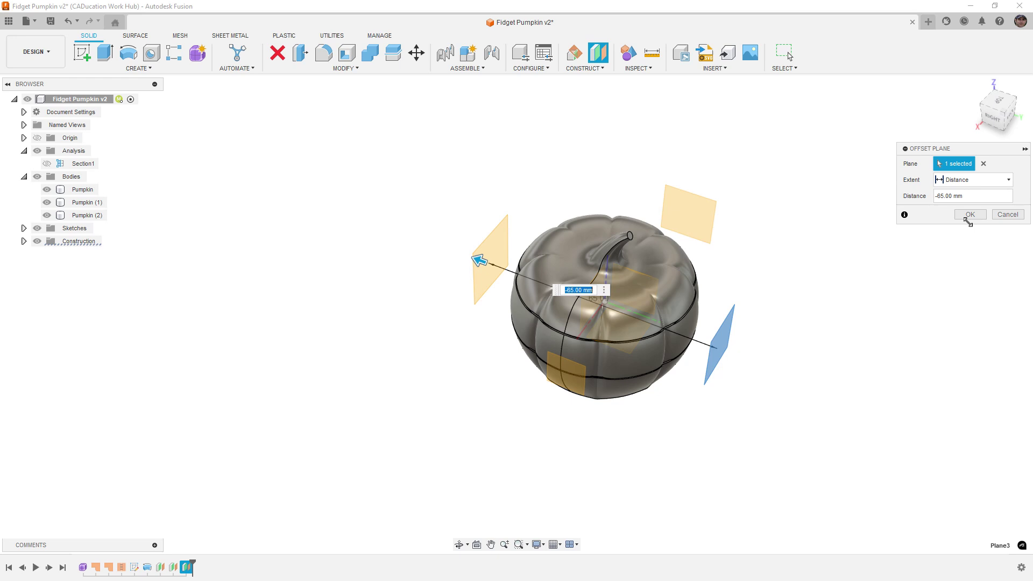
{"action": "left_click", "coordinate": [967, 217]}
Start a sketch on the offset plane in front of the pumpkin, parallel to the YZ plane
{"action": "middle_click_drag", "start_coordinate": [833, 391], "coordinate": [622, 331], "text": "shift"}
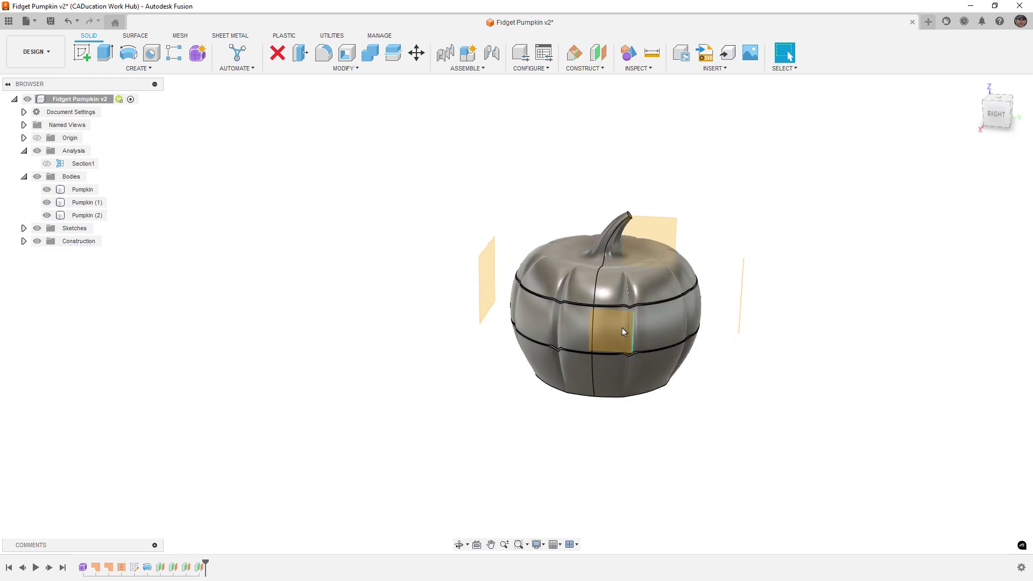
{"action": "right_click", "coordinate": [610, 333]}
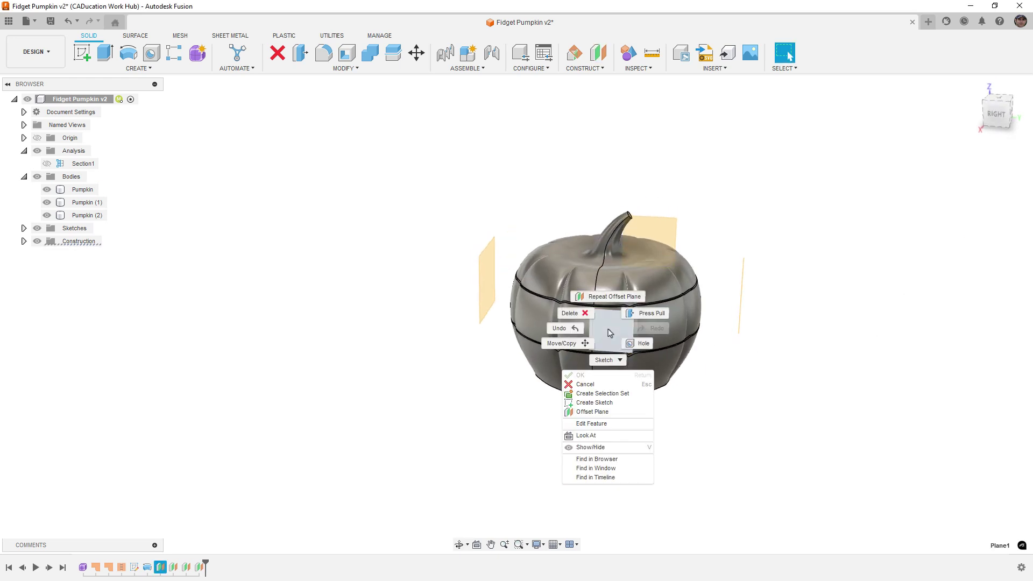
{"action": "left_click", "coordinate": [601, 406]}
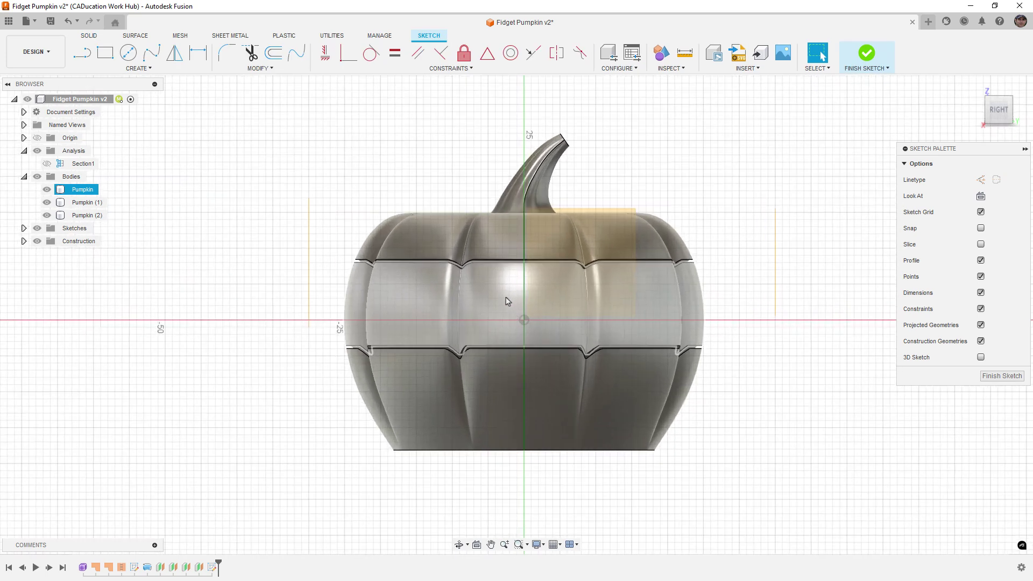
Sketch a 3-sided circumscribed polygon of about 3.2 mm radius beside the vertical axis and pull it up just below the upper gap
{"action": "left_click", "coordinate": [139, 69]}
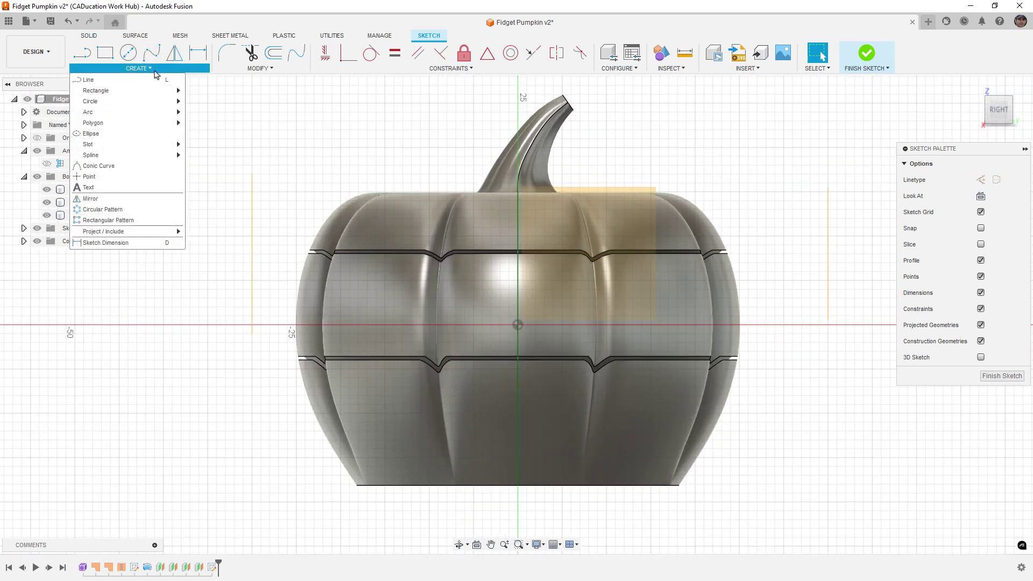
{"action": "mouse_move", "coordinate": [161, 123]}
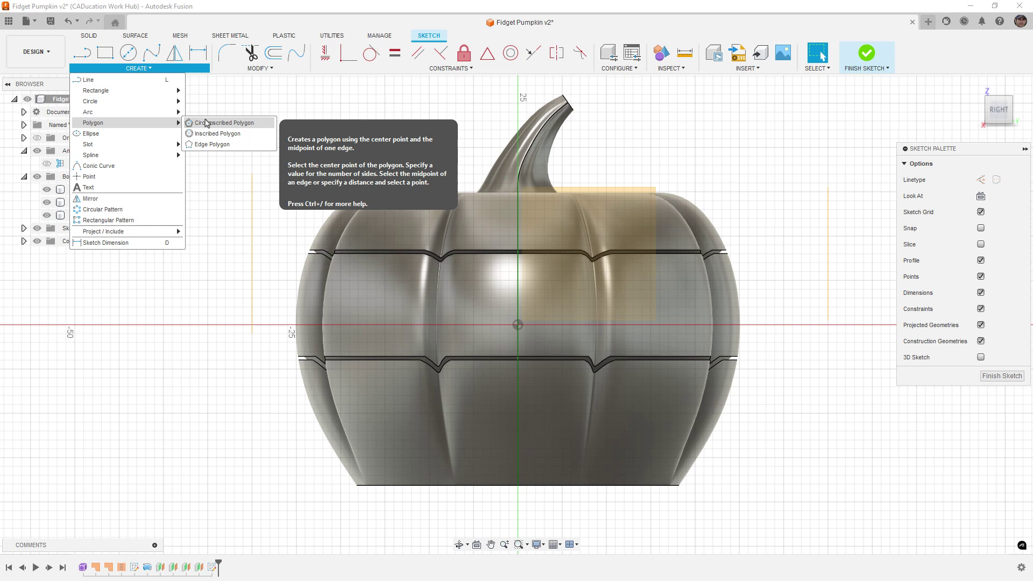
{"action": "left_click", "coordinate": [232, 122]}
{"action": "left_click", "coordinate": [599, 328]}
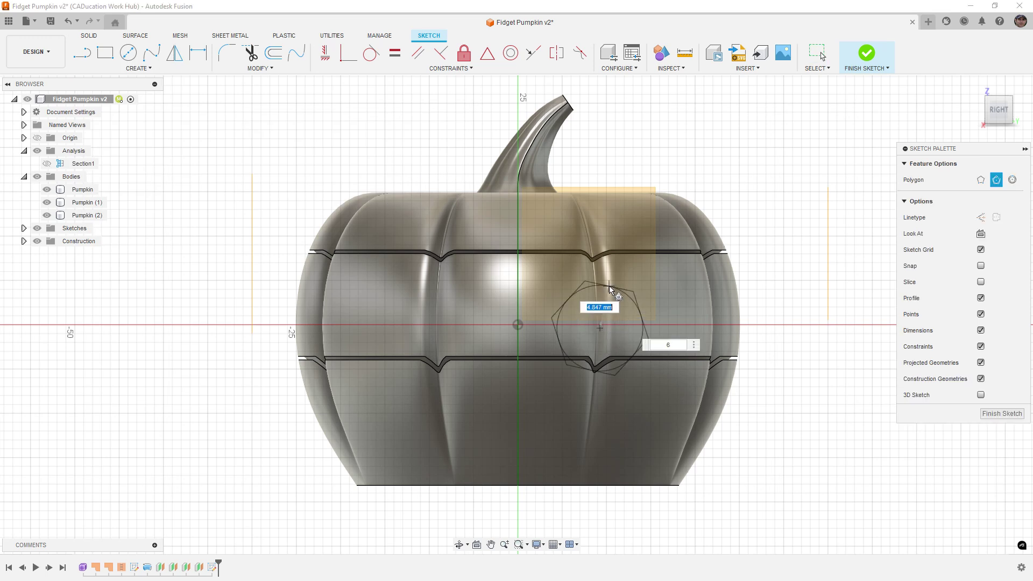
{"action": "left_click", "coordinate": [662, 345]}
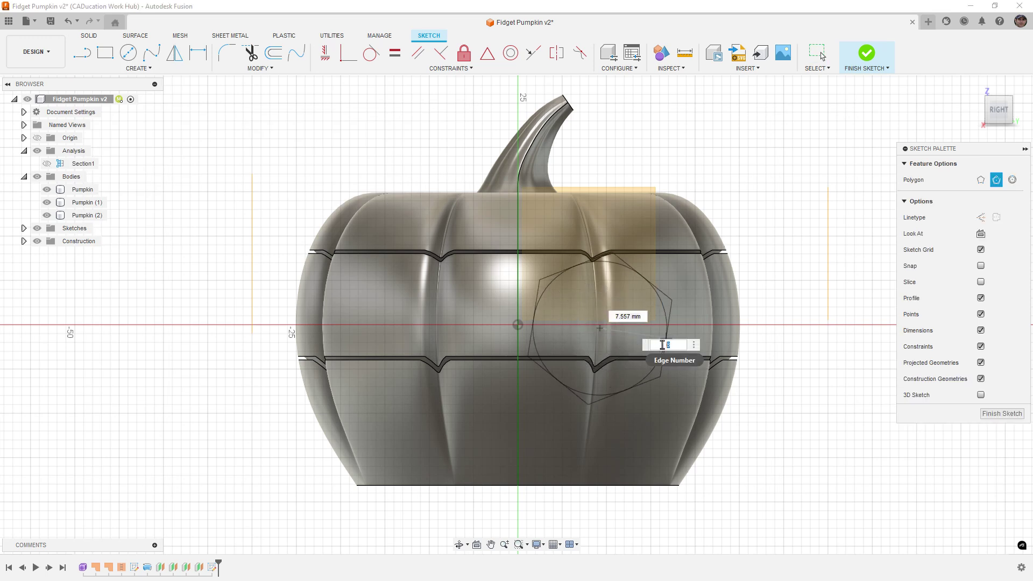
{"action": "key", "text": "Tab"}
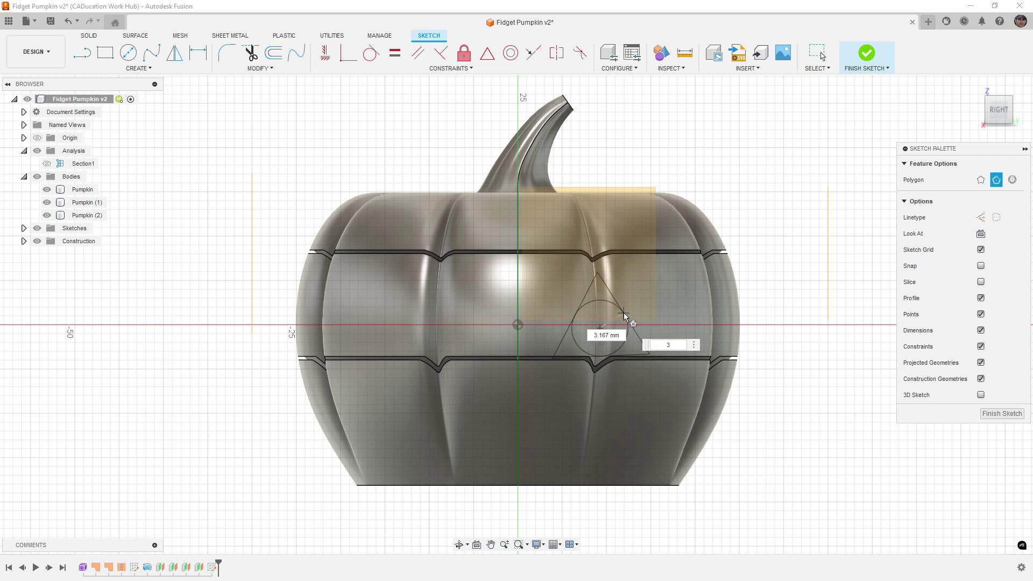
{"action": "left_click", "coordinate": [622, 320]}
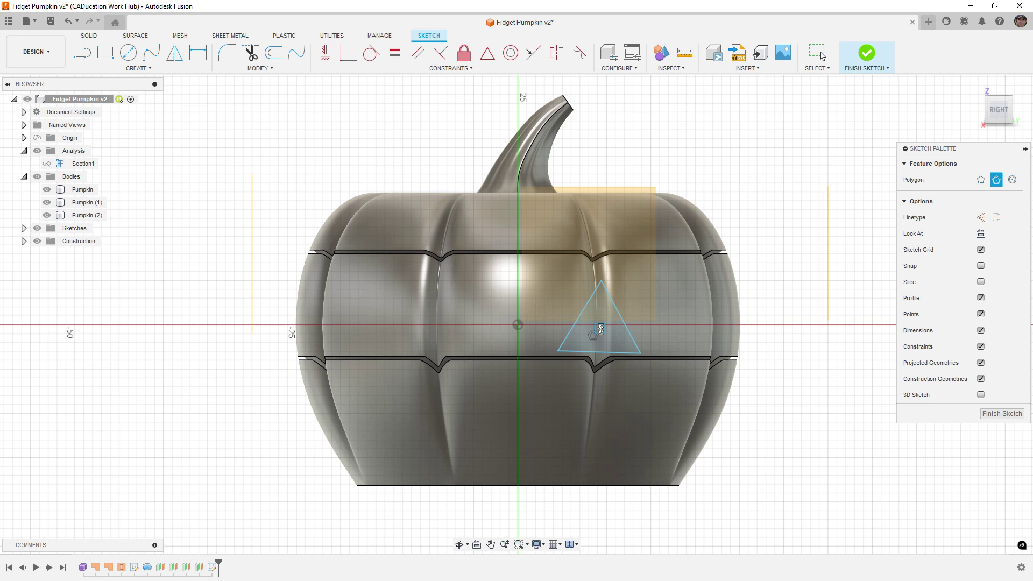
{"action": "key", "text": "Escape"}
{"action": "mouse_move", "coordinate": [602, 328]}
{"action": "left_mouse_down"}
{"action": "mouse_move", "coordinate": [605, 279]}
{"action": "mouse_move", "coordinate": [634, 266]}
{"action": "mouse_move", "coordinate": [564, 269]}
{"action": "mouse_move", "coordinate": [653, 266]}
{"action": "mouse_move", "coordinate": [584, 267]}
{"action": "left_mouse_up"}
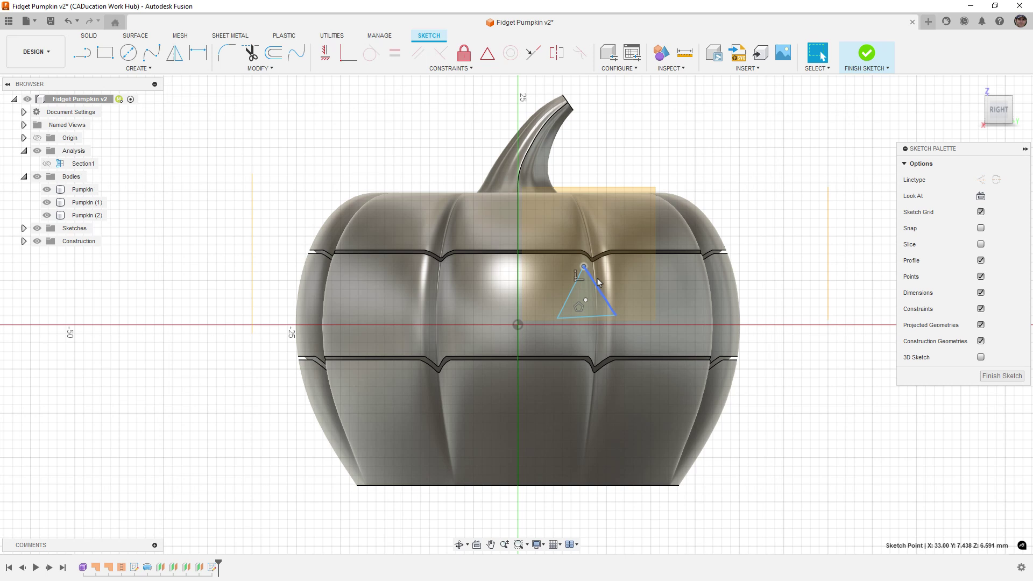
Apply a horizontal constraint to the triangle's base edge
{"action": "left_click", "coordinate": [325, 52]}
{"action": "left_click", "coordinate": [571, 317]}
{"action": "scroll", "coordinate": [571, 316], "scroll_direction": "up", "scroll_amount": 1}
{"action": "scroll", "coordinate": [571, 317], "scroll_direction": "up", "scroll_amount": 1}
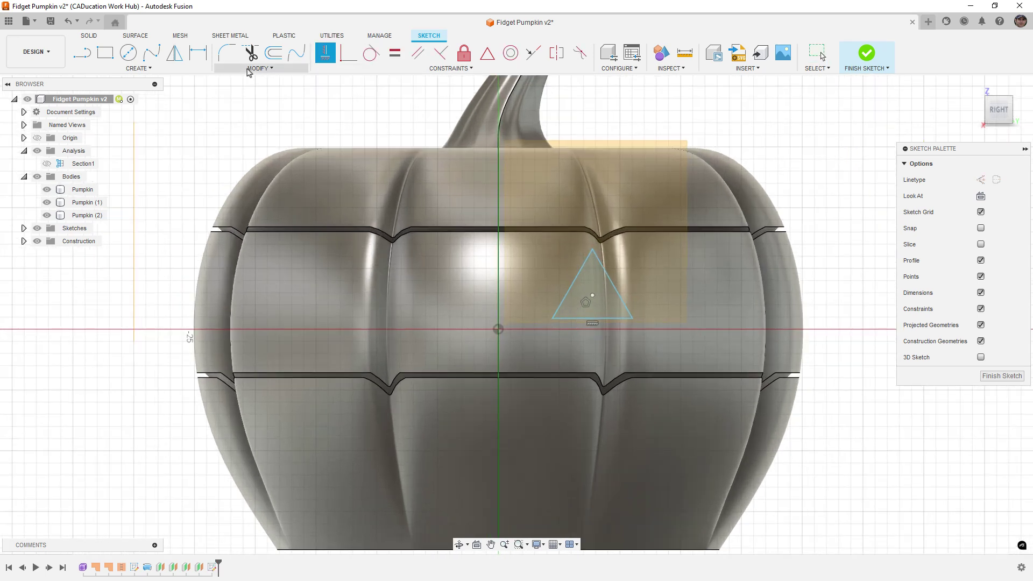
Draw a vertical line about 5.9 mm long upward from the origin as the face's centre line
{"action": "left_click", "coordinate": [82, 52]}
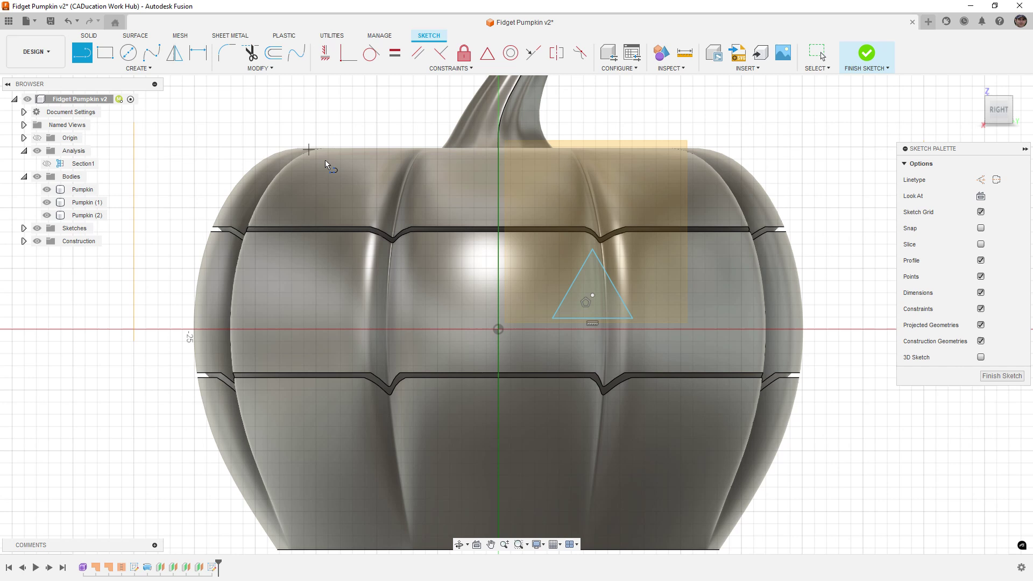
{"action": "left_click", "coordinate": [498, 329]}
{"action": "left_click", "coordinate": [498, 257]}
{"action": "key", "text": "Escape"}
Mirror the triangle's three edges about the vertical centre line to make the second eye
{"action": "left_click", "coordinate": [174, 52]}
{"action": "double_click", "coordinate": [599, 268]}
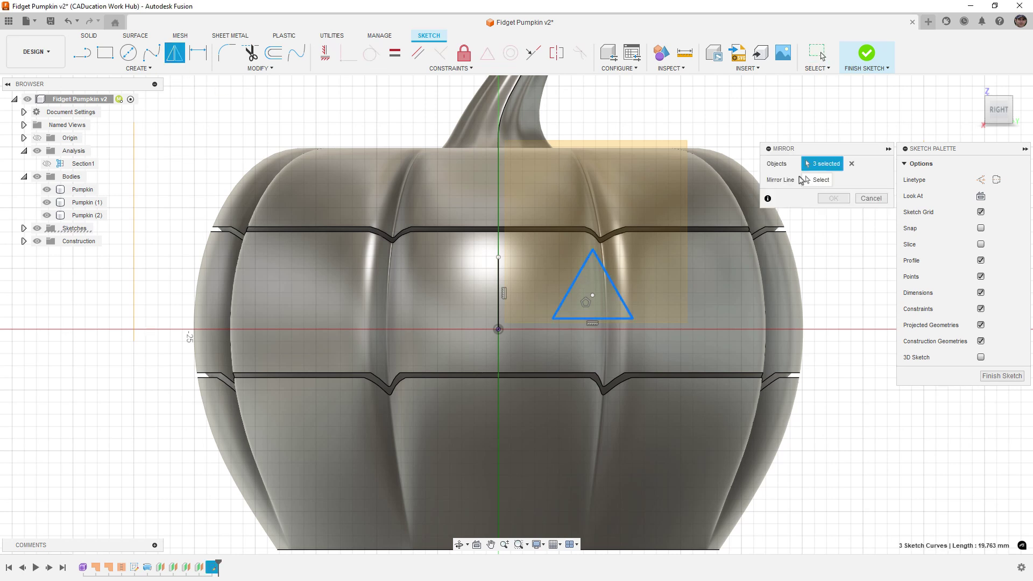
{"action": "left_click", "coordinate": [803, 180]}
{"action": "left_click", "coordinate": [498, 272]}
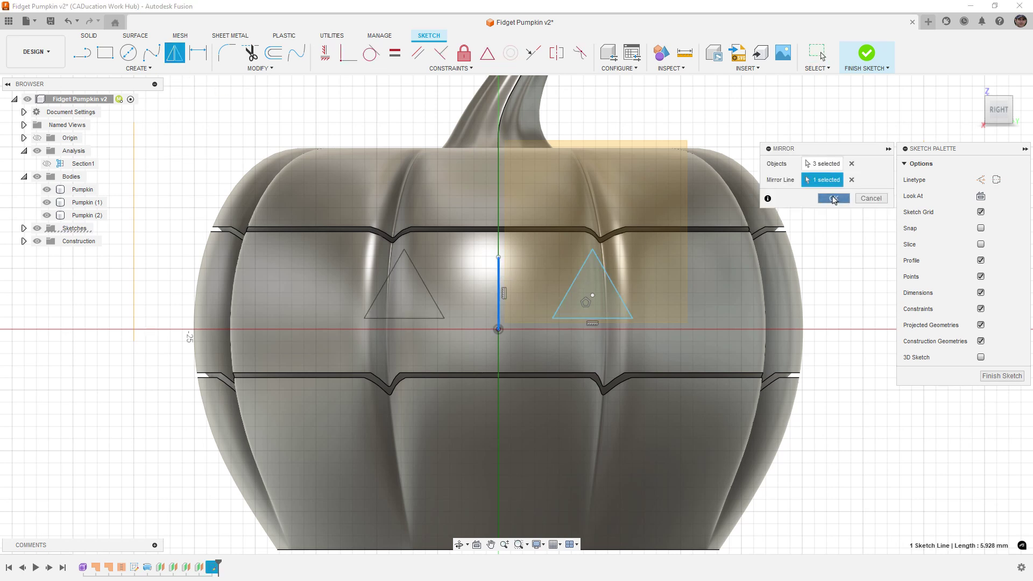
{"action": "left_click", "coordinate": [834, 198]}
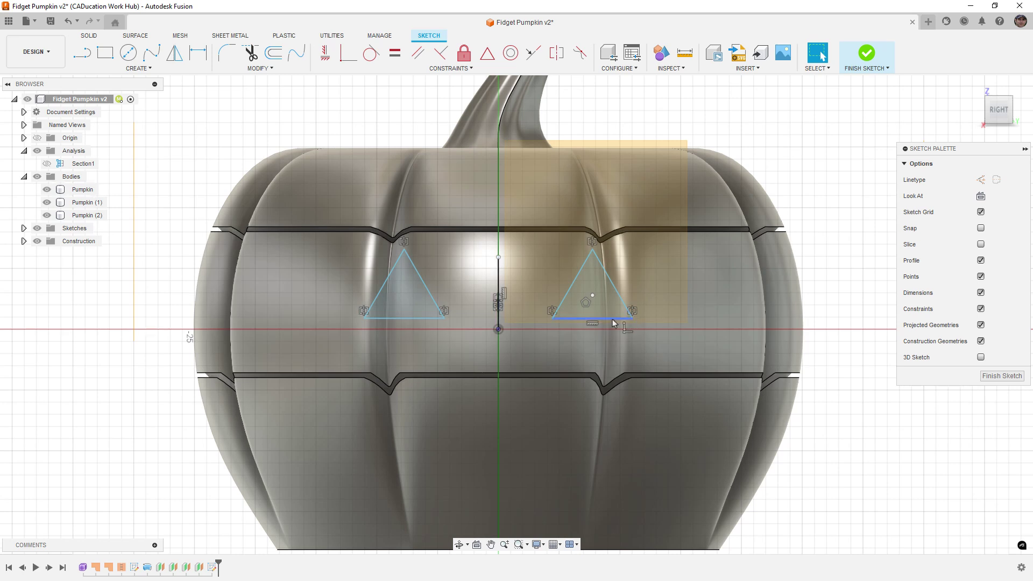
Reshape the mirrored eyes by pulling the original triangle's base slightly lower and its peak down below the upper gap
{"action": "left_click_drag", "start_coordinate": [616, 321], "coordinate": [618, 326]}
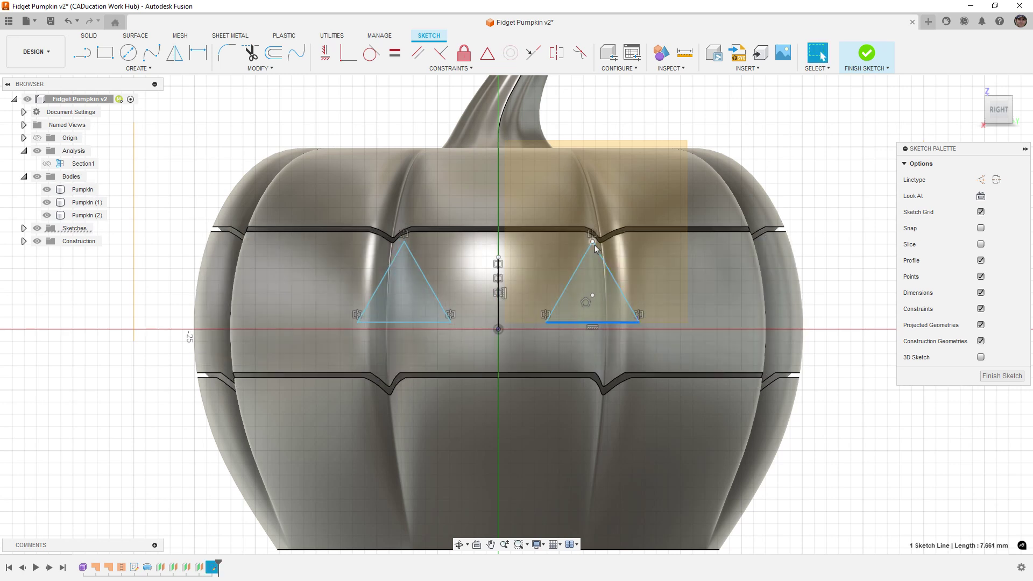
{"action": "left_click_drag", "start_coordinate": [592, 242], "coordinate": [595, 263]}
{"action": "scroll", "coordinate": [595, 263], "scroll_direction": "down", "scroll_amount": 3}
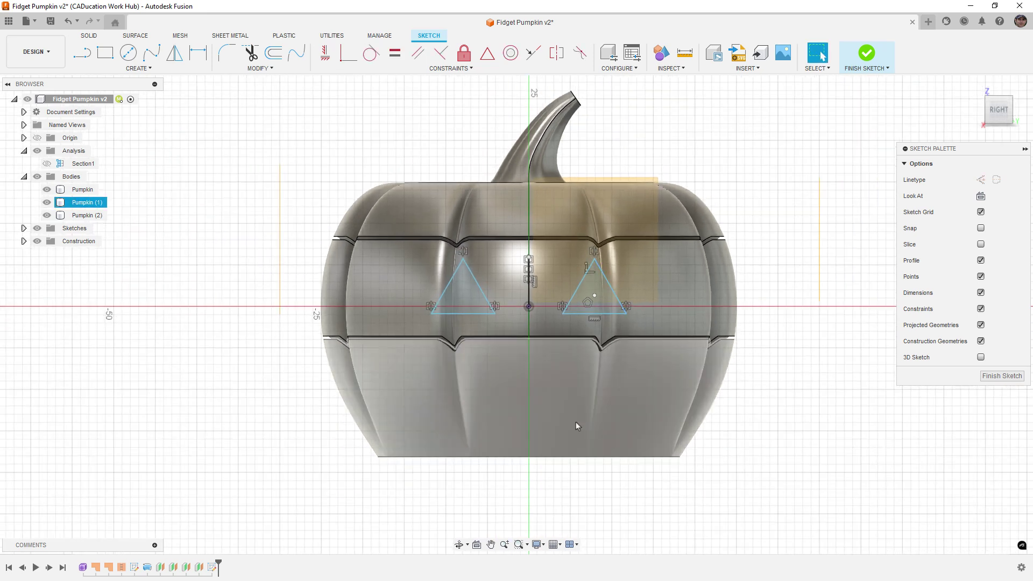
{"action": "scroll", "coordinate": [576, 426], "scroll_direction": "up", "scroll_amount": 2}
{"action": "key", "text": "Escape"}
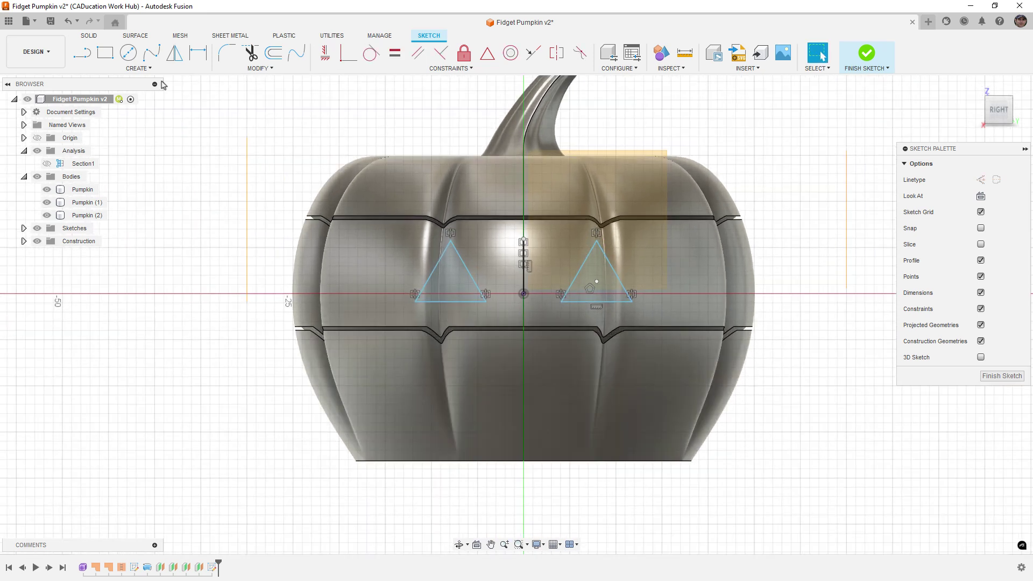
Draw a horizontal line about 13.4 mm long across the lower pumpkin section, beneath the eyes, as the mouth's upper edge
{"action": "left_click", "coordinate": [83, 53]}
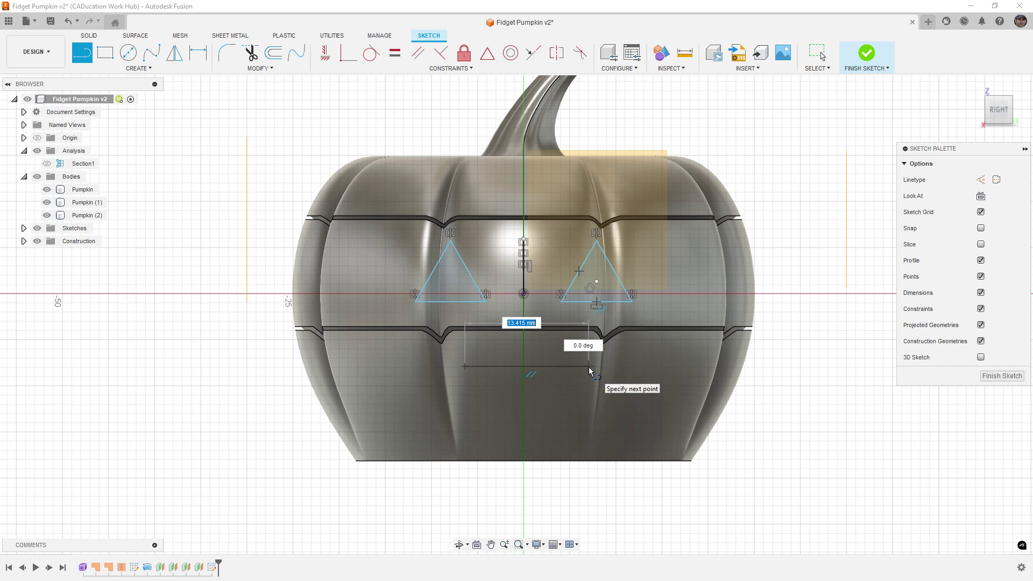
{"action": "left_click", "coordinate": [590, 371]}
{"action": "scroll", "coordinate": [590, 369], "scroll_direction": "up", "scroll_amount": 4}
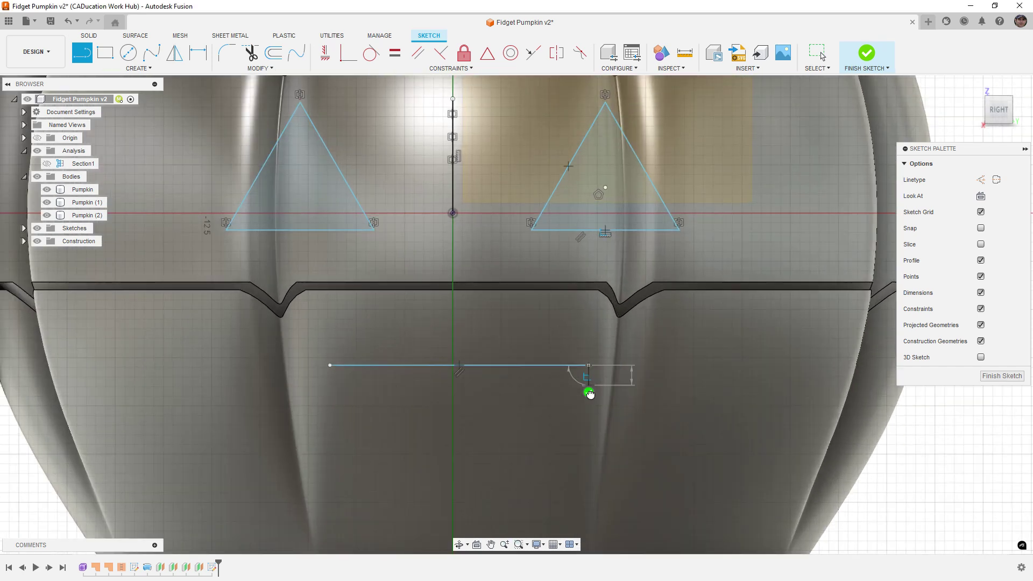
{"action": "scroll", "coordinate": [588, 387], "scroll_direction": "down", "scroll_amount": 2}
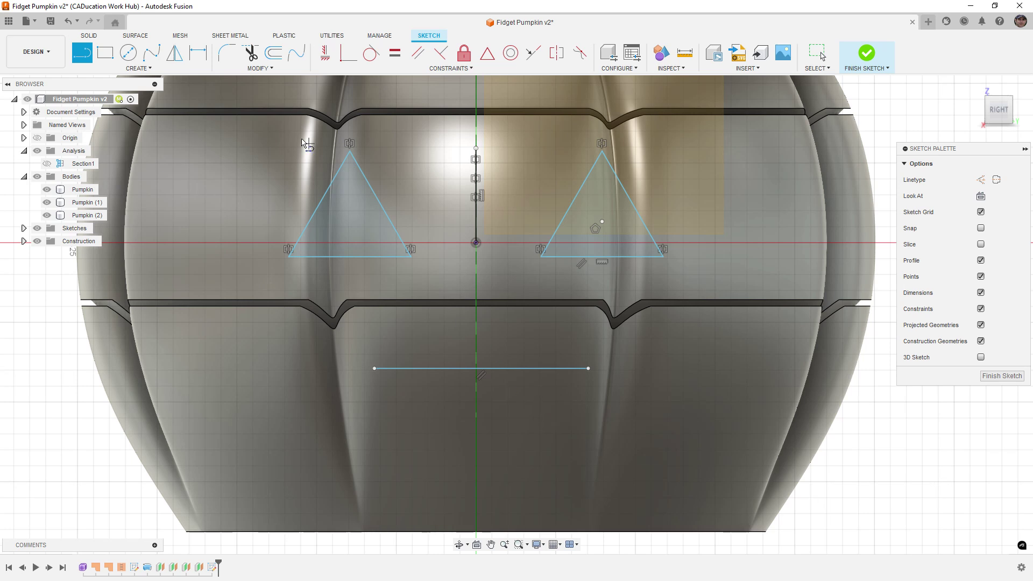
Close the mouth with a wavy fit-point spline below the line, joining its two ends through five points, and finish the sketch
{"action": "left_click", "coordinate": [146, 52]}
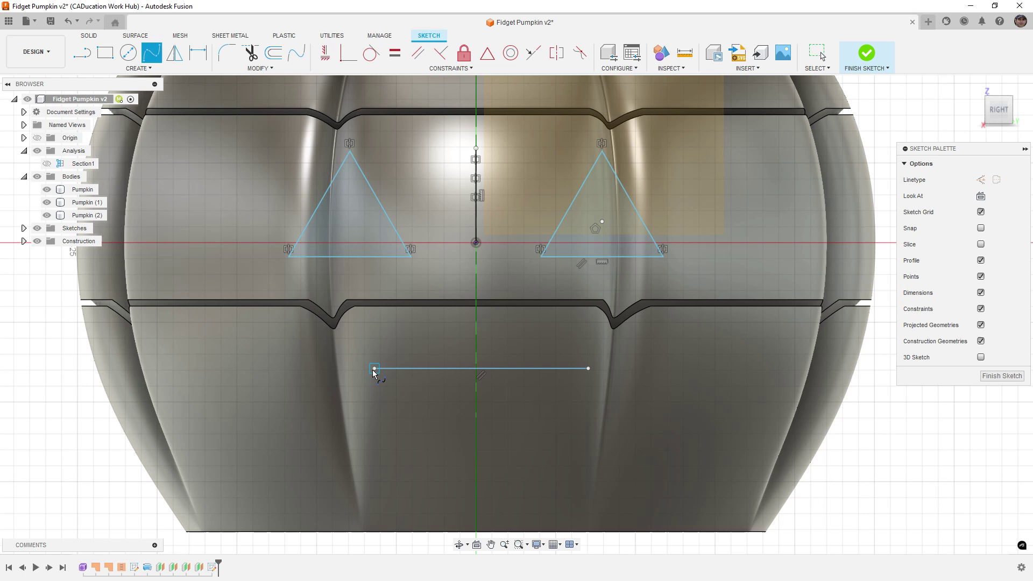
{"action": "left_click", "coordinate": [429, 402]}
{"action": "left_click", "coordinate": [456, 428]}
{"action": "left_click", "coordinate": [506, 417]}
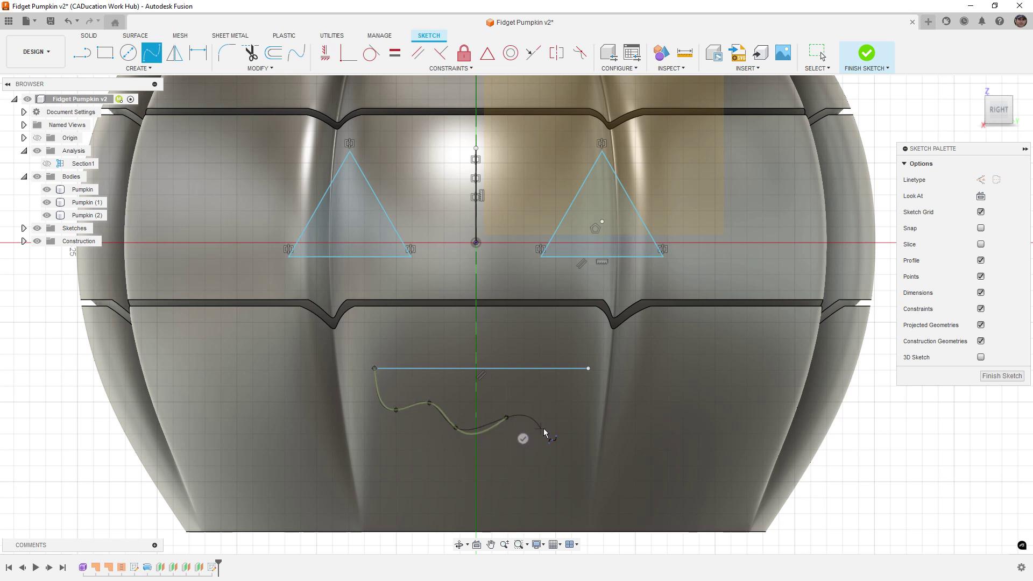
{"action": "left_click", "coordinate": [548, 426]}
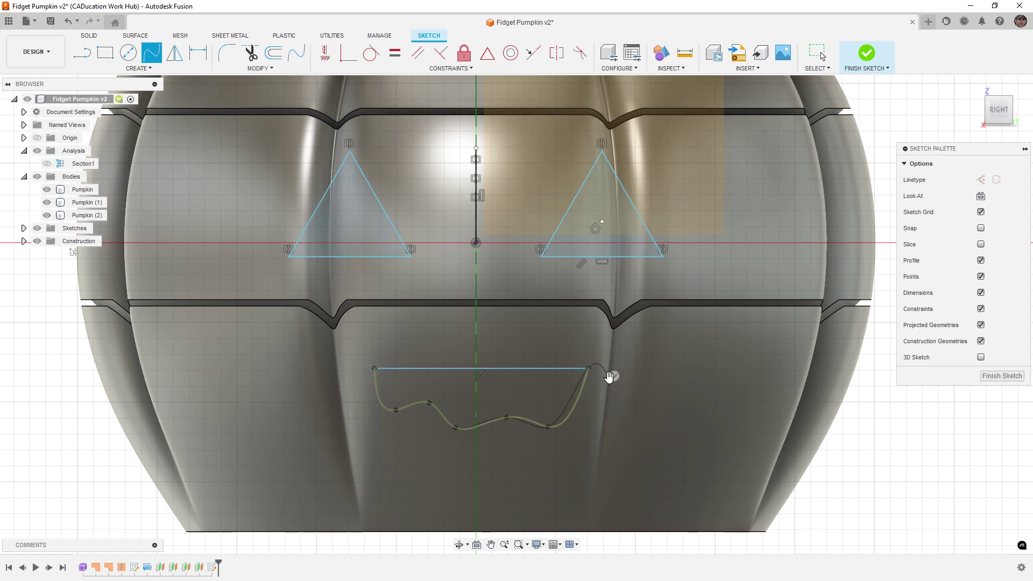
{"action": "key", "text": "Return"}
{"action": "left_click", "coordinate": [866, 52]}
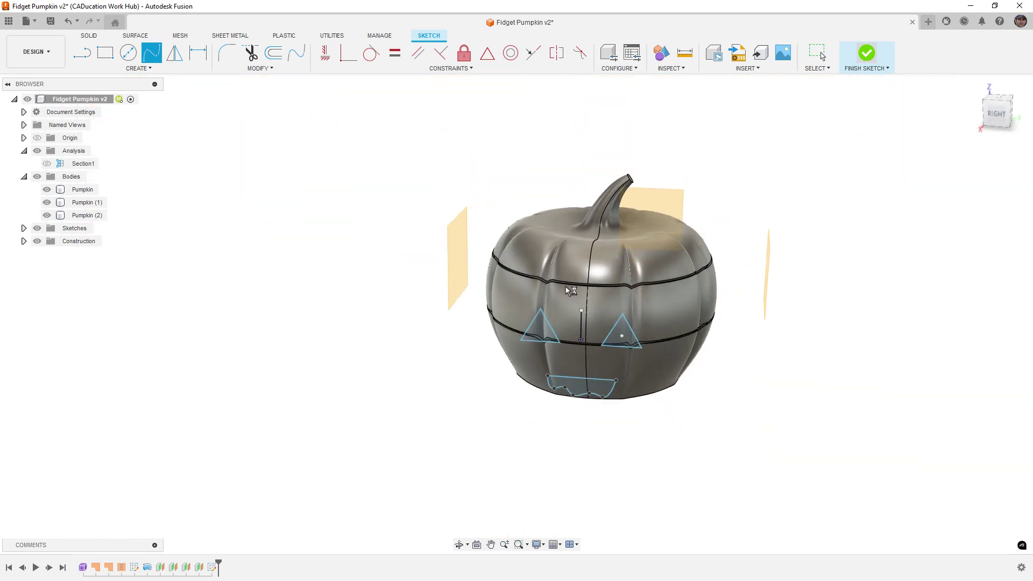
Emboss the two triangle eyes into the middle pumpkin section's front face with the deboss effect and a depth of -0.5 mm
{"action": "left_click", "coordinate": [151, 66]}
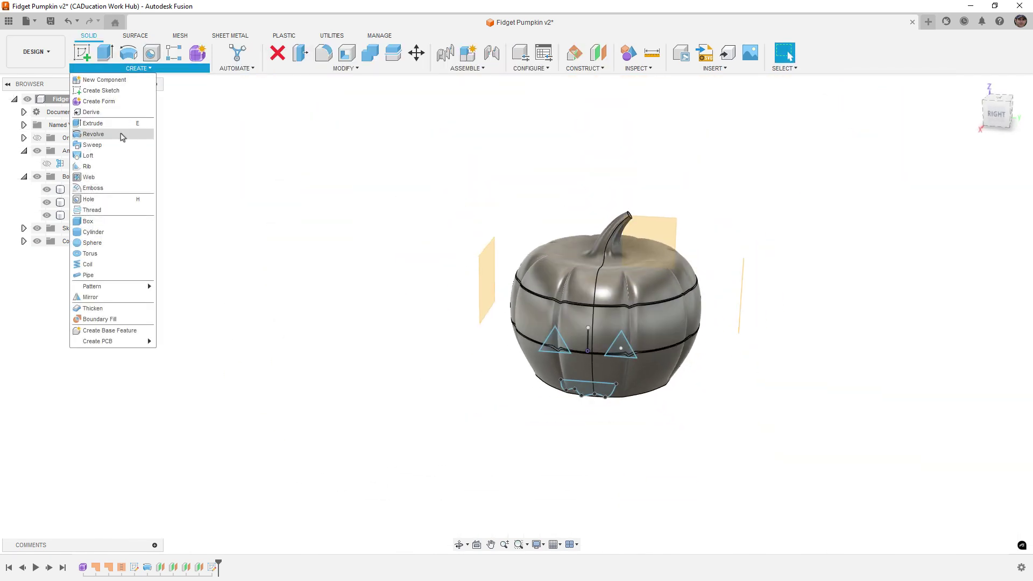
{"action": "left_click", "coordinate": [115, 190]}
{"action": "scroll", "coordinate": [614, 342], "scroll_direction": "up", "scroll_amount": 3}
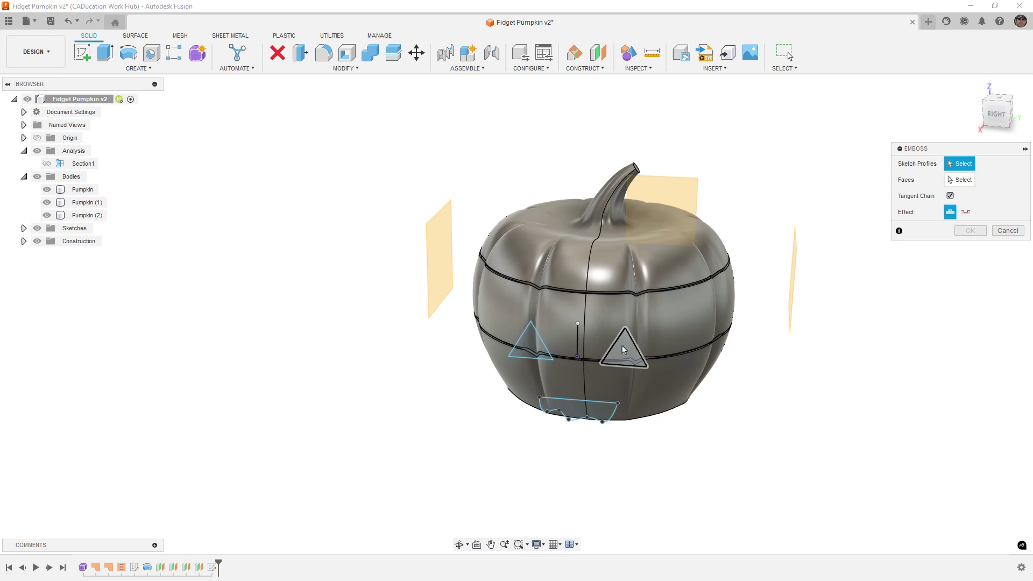
{"action": "left_click", "coordinate": [624, 348]}
{"action": "left_click", "coordinate": [533, 345]}
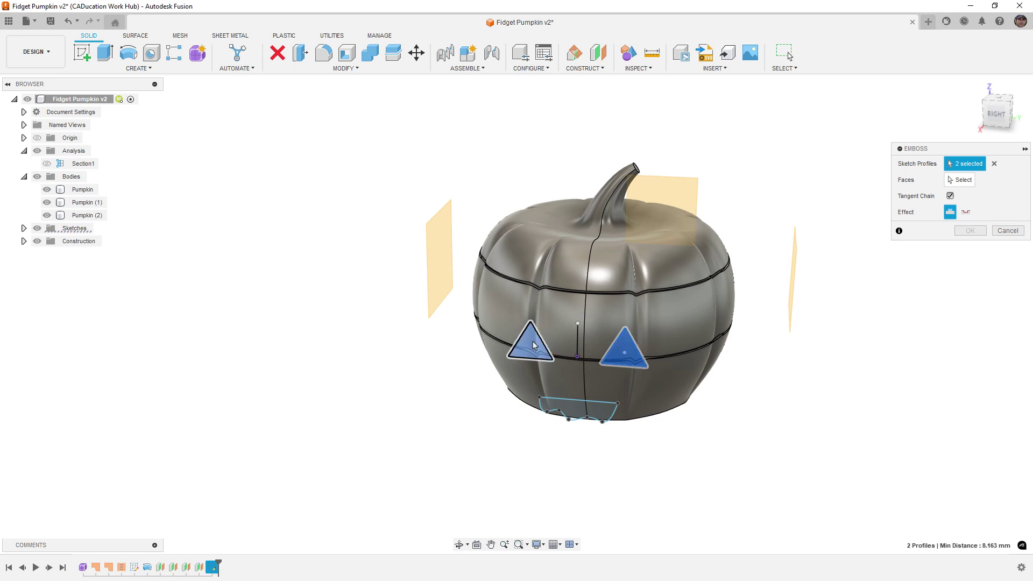
{"action": "left_click", "coordinate": [959, 180]}
{"action": "left_click", "coordinate": [586, 271]}
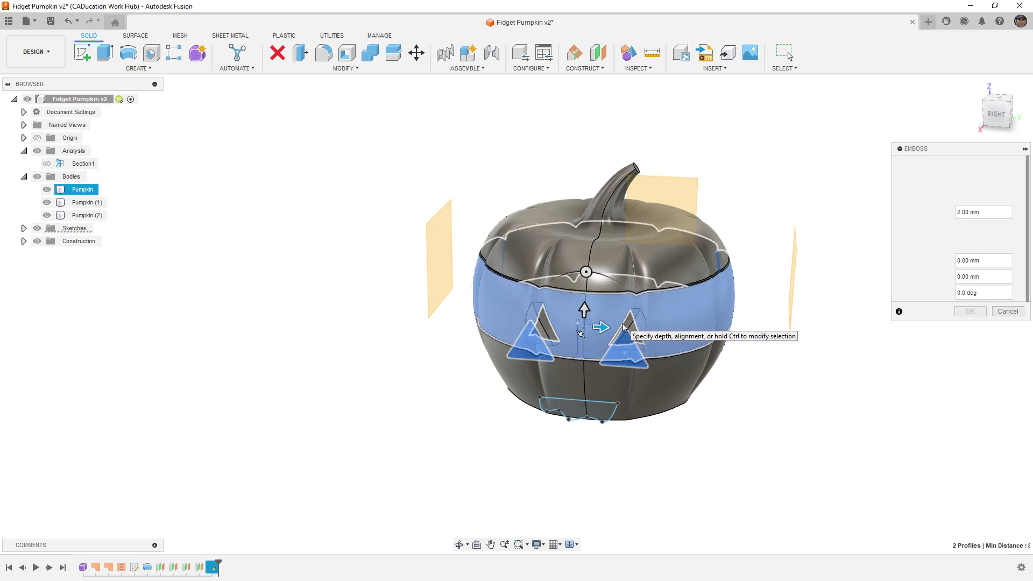
{"action": "scroll", "coordinate": [554, 333], "scroll_direction": "up", "scroll_amount": 3}
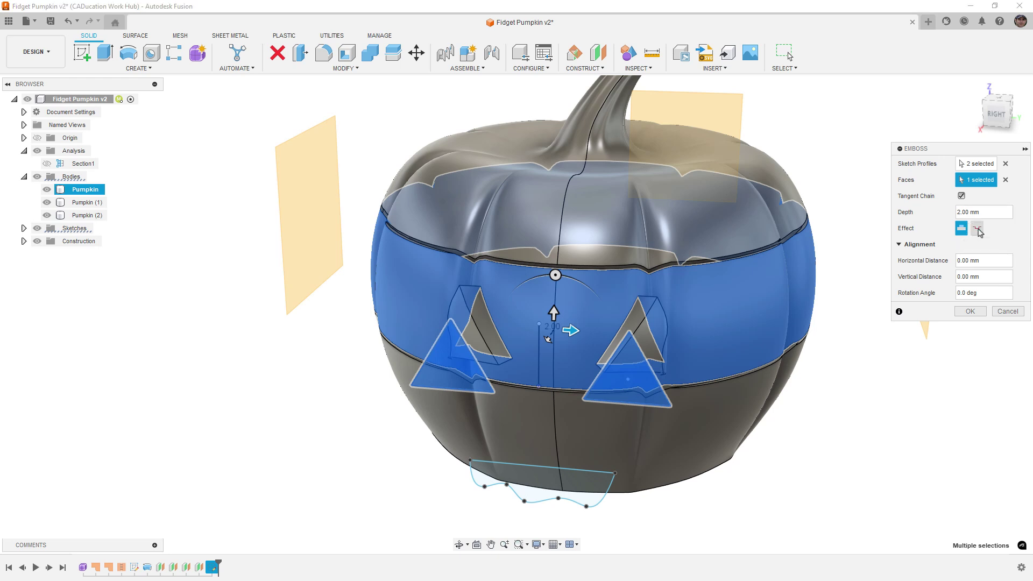
{"action": "left_click", "coordinate": [977, 230]}
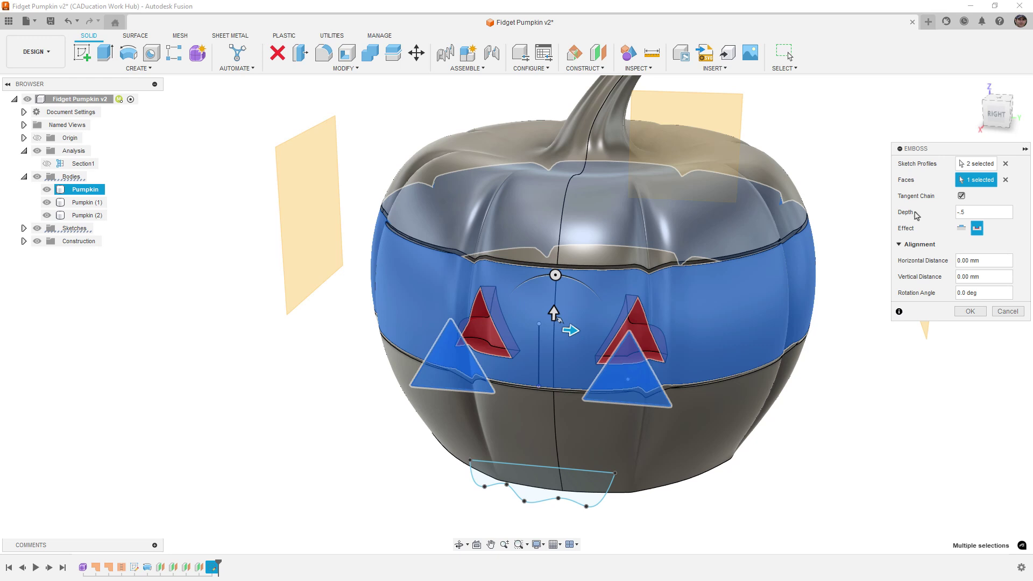
{"action": "type", "text": "-.5"}
{"action": "key", "text": "Return"}
Inspect the recessed eyes up close and make the face sketch Sketch2 visible again
{"action": "middle_click_drag", "start_coordinate": [840, 345], "coordinate": [754, 301], "text": "shift"}
{"action": "scroll", "coordinate": [643, 235], "scroll_direction": "up", "scroll_amount": 10}
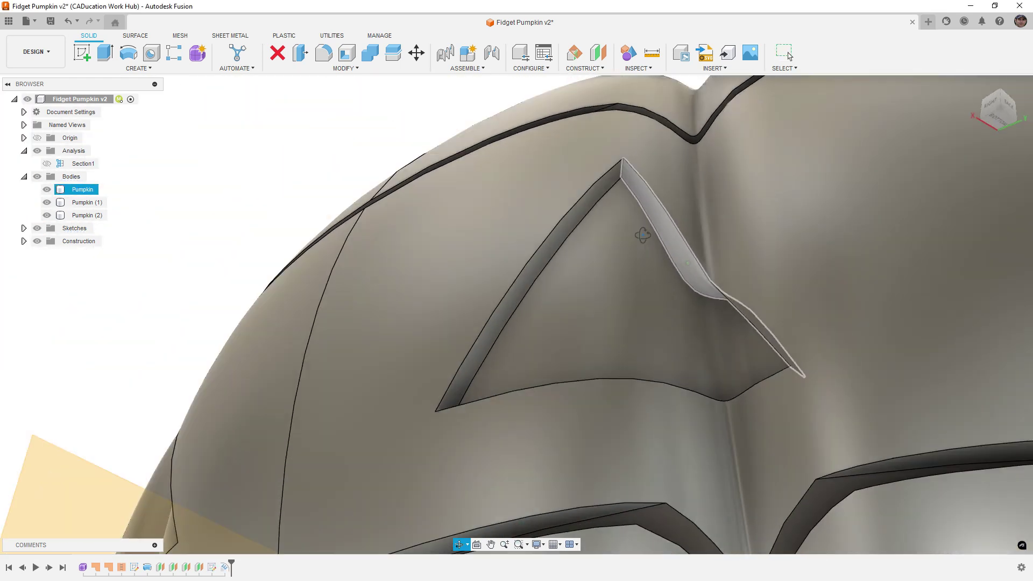
{"action": "middle_click_drag", "start_coordinate": [643, 235], "coordinate": [635, 338], "text": "shift"}
{"action": "scroll", "coordinate": [635, 338], "scroll_direction": "down", "scroll_amount": 10}
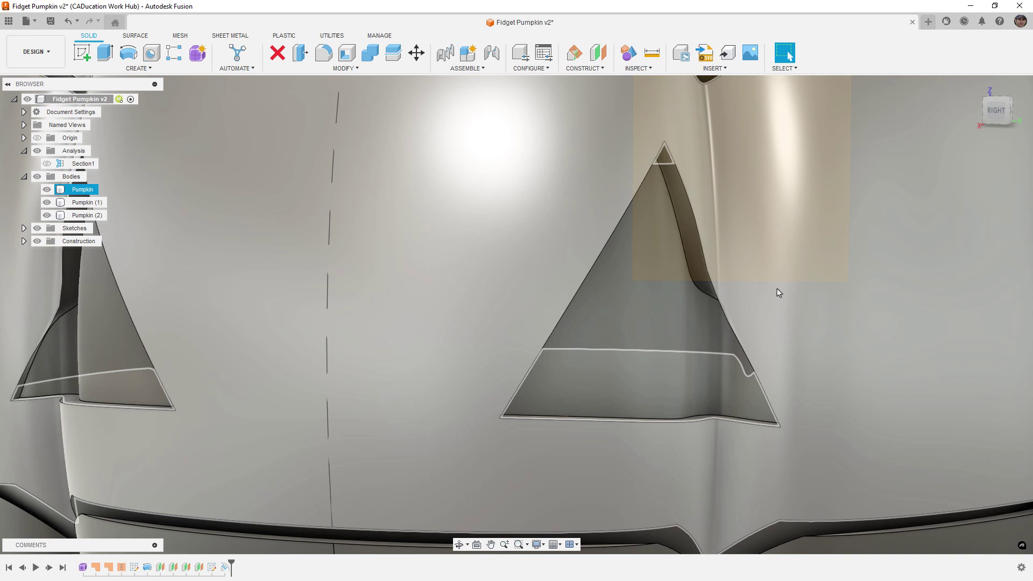
{"action": "scroll", "coordinate": [743, 331], "scroll_direction": "down", "scroll_amount": 10}
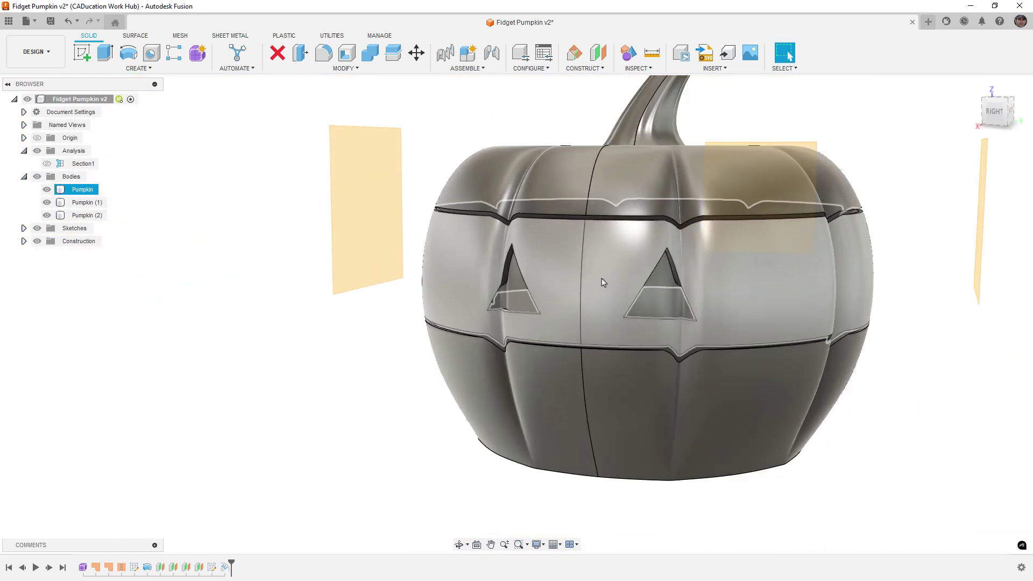
{"action": "left_click", "coordinate": [24, 228]}
{"action": "left_click", "coordinate": [47, 254]}
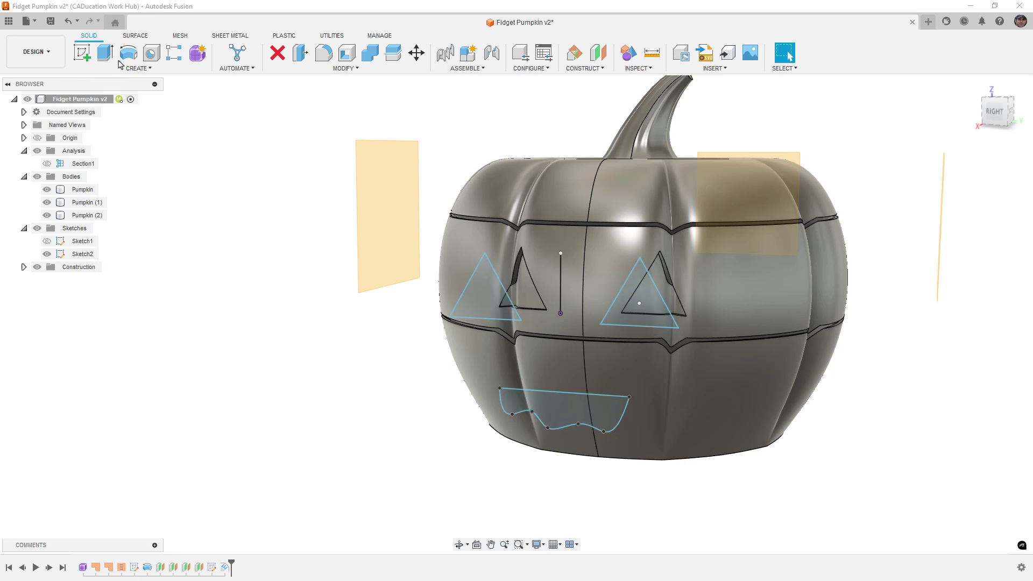
Deboss the mouth profile into the lower pumpkin section's front face at -0.50 mm depth and hide the face sketch
{"action": "left_click", "coordinate": [138, 68]}
{"action": "left_click", "coordinate": [95, 188]}
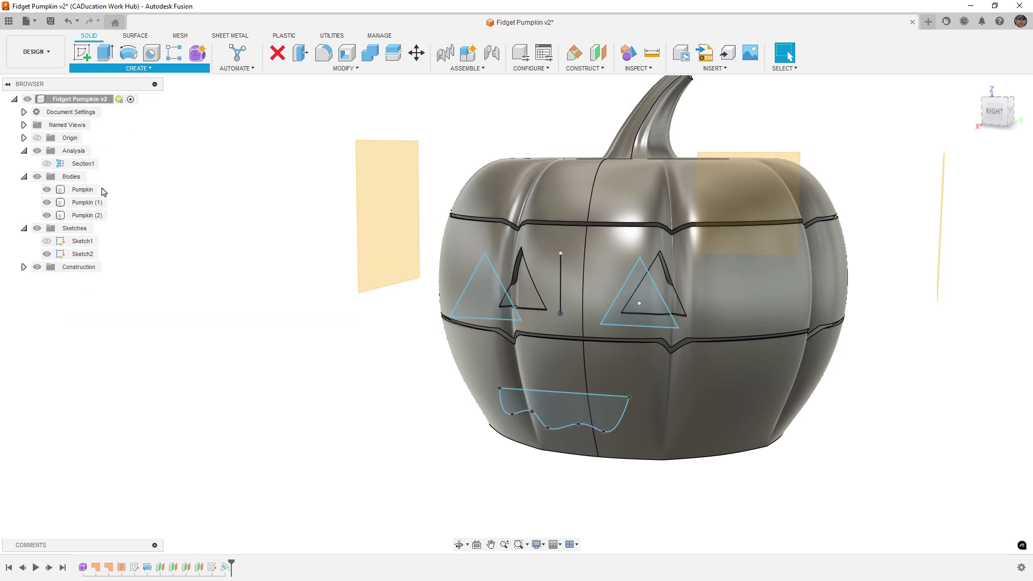
{"action": "left_click", "coordinate": [563, 407]}
{"action": "left_click", "coordinate": [960, 180]}
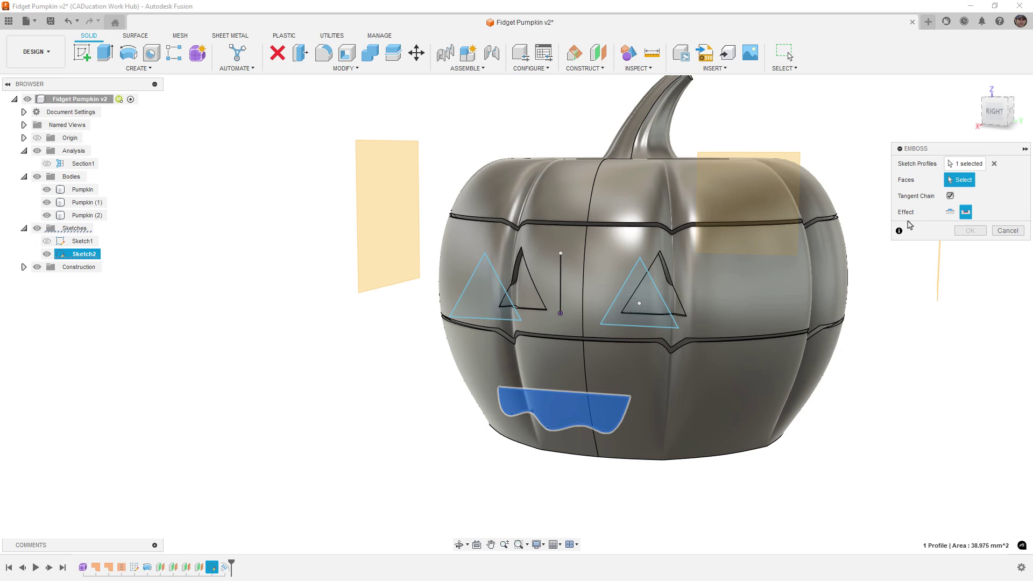
{"action": "left_click", "coordinate": [592, 380]}
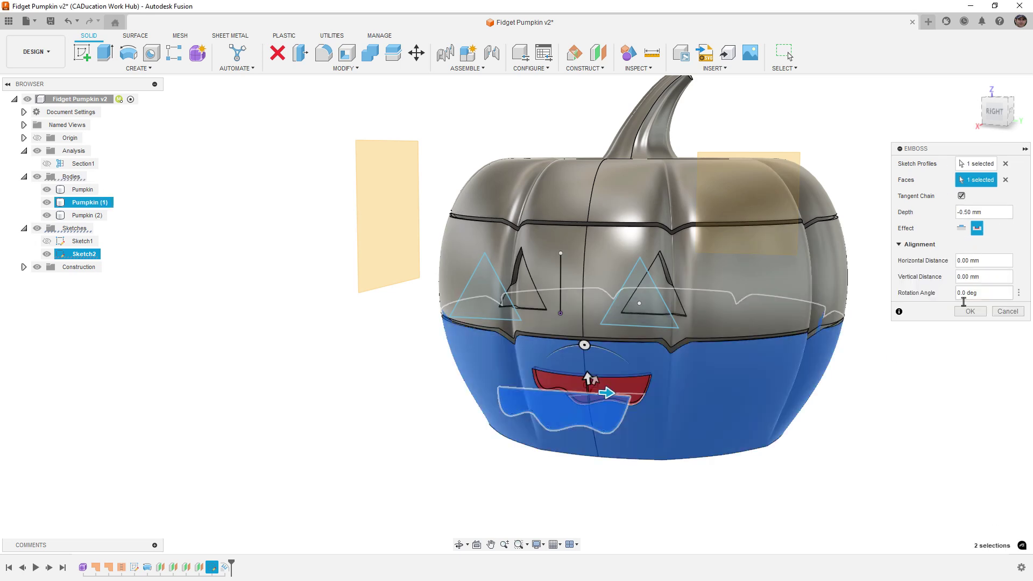
{"action": "left_click", "coordinate": [970, 311]}
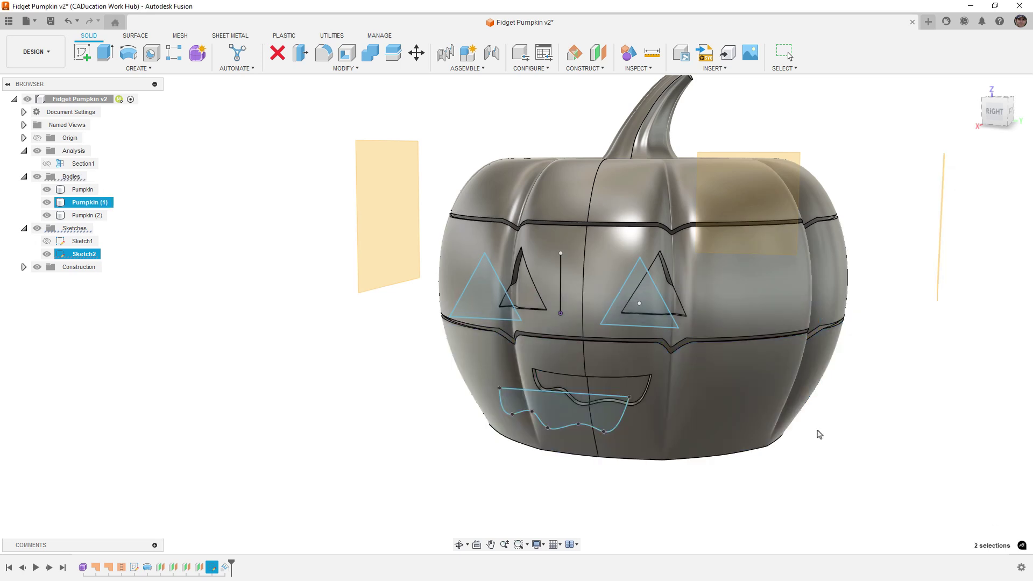
{"action": "left_click", "coordinate": [47, 254]}
Start a sketch on the offset construction plane facing the pumpkin's back side
{"action": "middle_click_drag", "start_coordinate": [445, 425], "coordinate": [464, 422], "text": "shift"}
{"action": "middle_click_drag", "start_coordinate": [597, 444], "coordinate": [540, 390], "text": "shift"}
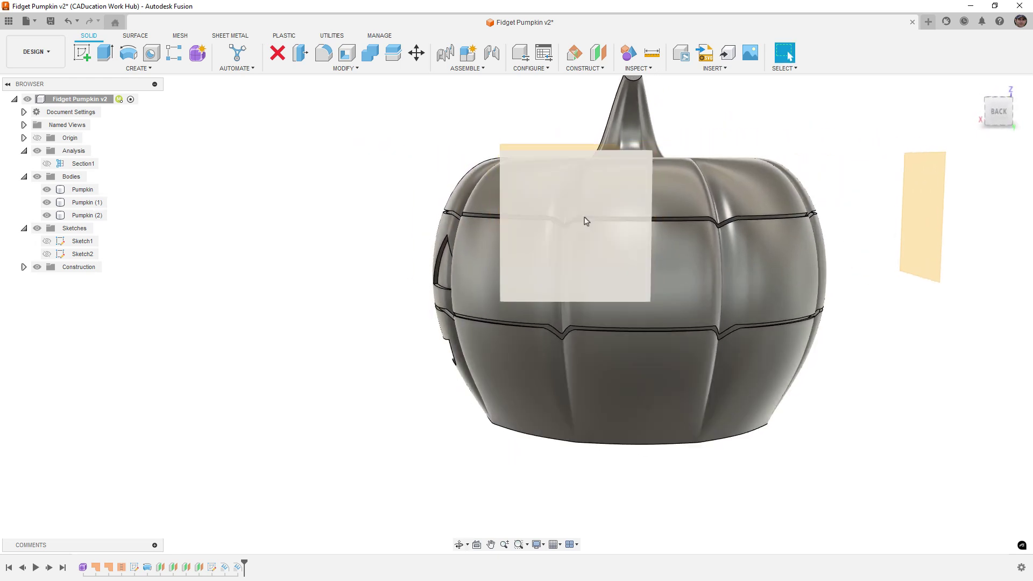
{"action": "right_click", "coordinate": [584, 221]}
{"action": "left_click", "coordinate": [589, 296]}
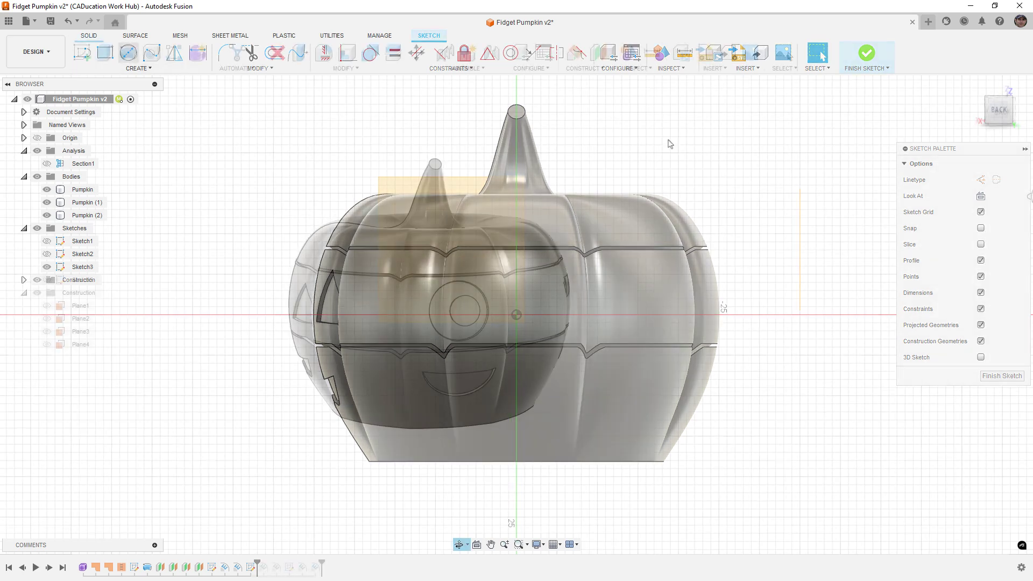
Send the whole pumpkin design to Bambu Studio with Save As Mesh, using Print Utility preparation, STL (Binary) format, millimeter units and one file
{"action": "mouse_move", "coordinate": [662, 330]}
{"action": "middle_mouse_down", "text": "shift"}
{"action": "mouse_move", "coordinate": [576, 313]}
{"action": "mouse_move", "coordinate": [741, 314]}
{"action": "mouse_move", "coordinate": [597, 313]}
{"action": "mouse_move", "coordinate": [657, 323]}
{"action": "mouse_move", "coordinate": [666, 338]}
{"action": "middle_mouse_up", "text": "shift"}
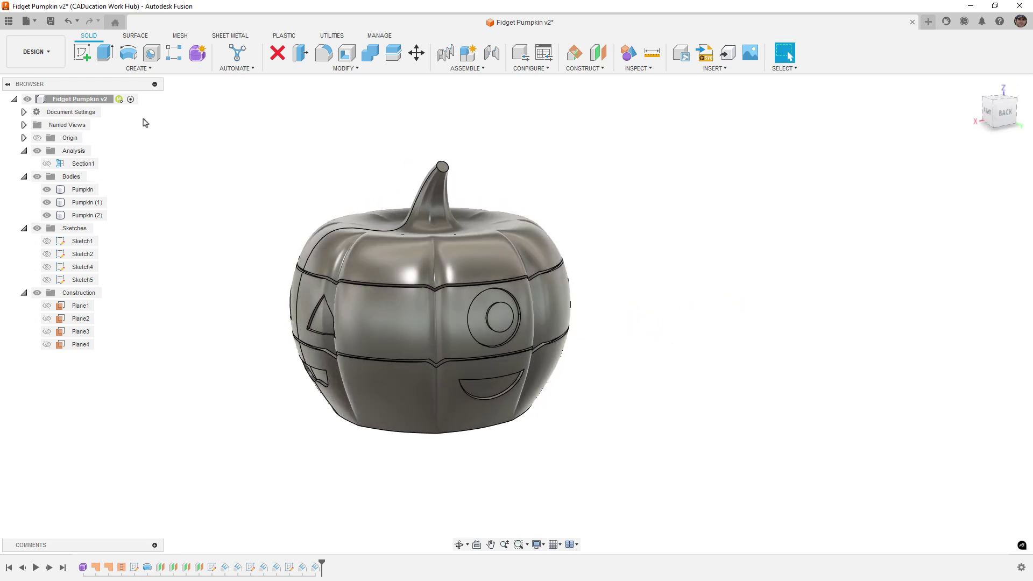
{"action": "right_click", "coordinate": [92, 99]}
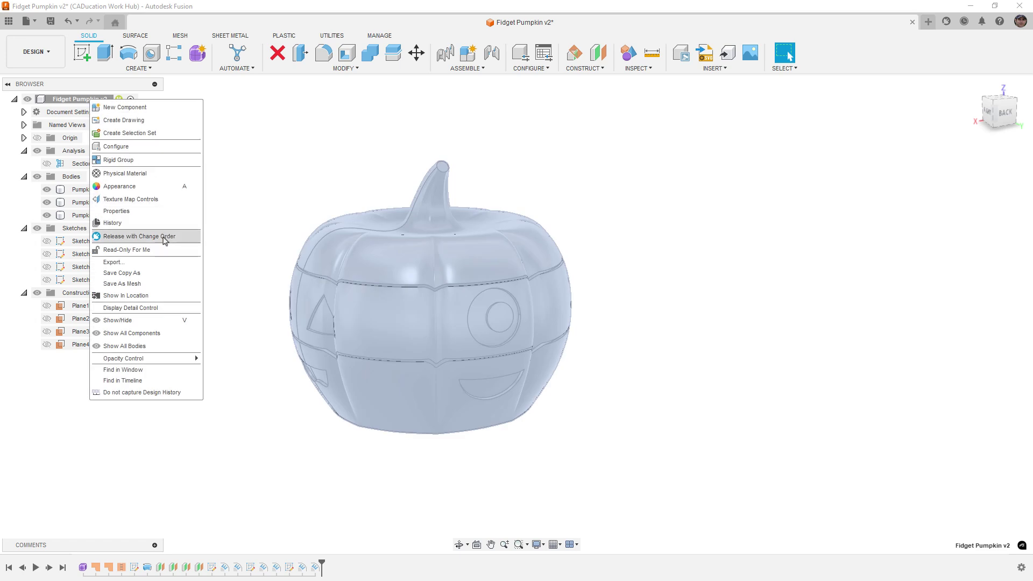
{"action": "left_click", "coordinate": [162, 283]}
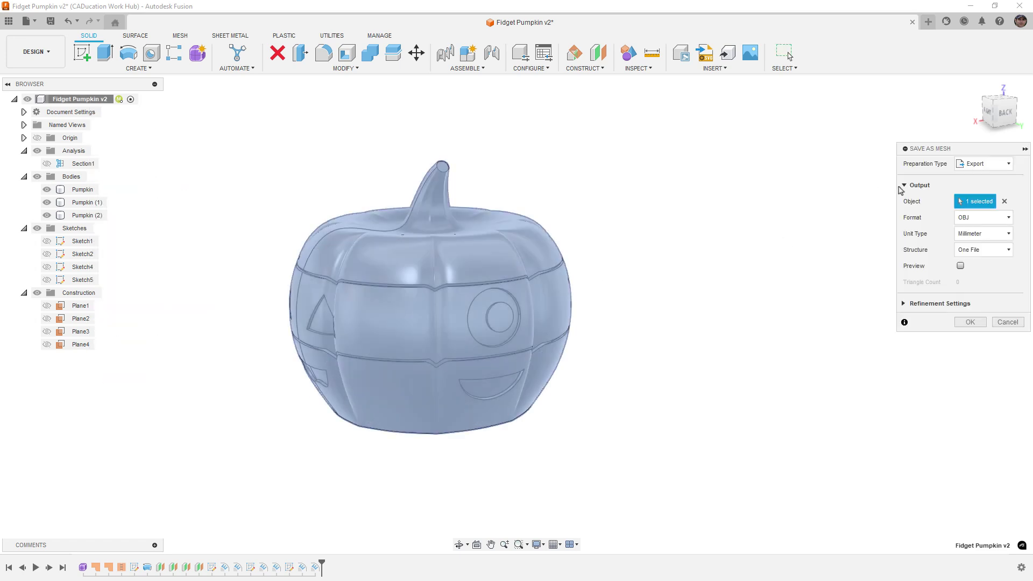
{"action": "left_click", "coordinate": [982, 163]}
{"action": "left_click", "coordinate": [972, 189]}
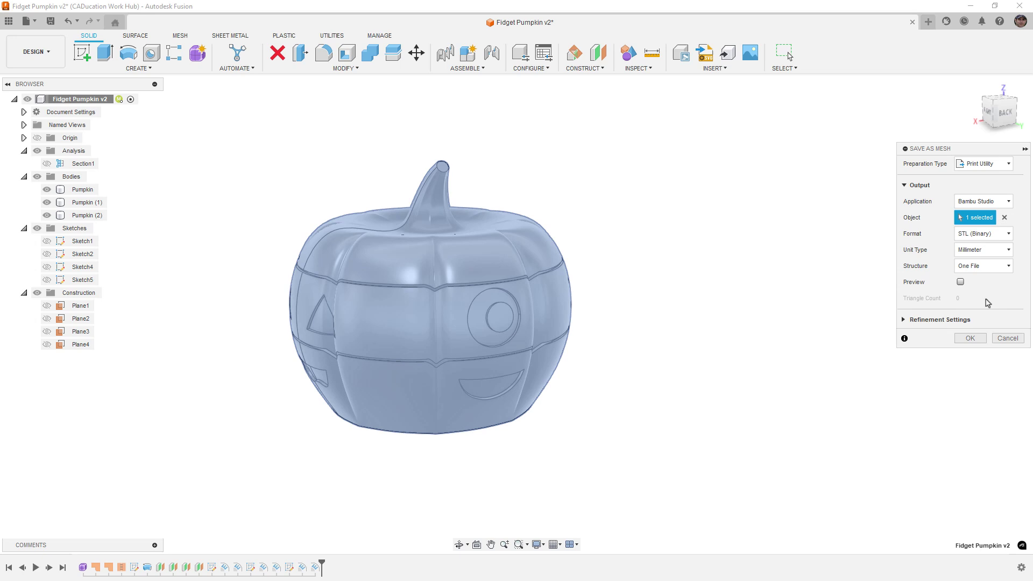
{"action": "left_click", "coordinate": [969, 339]}
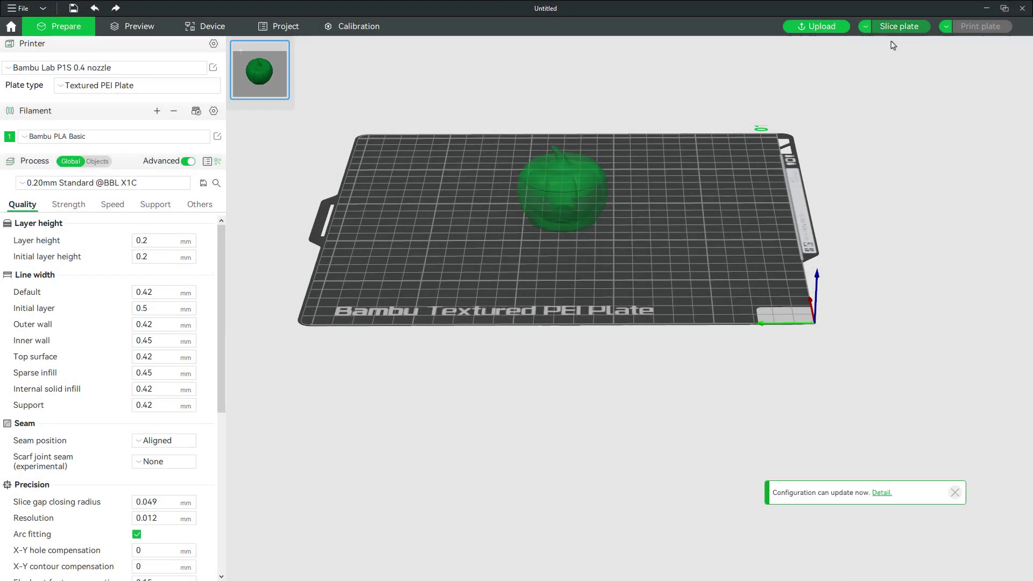
Slice the pumpkin's plate and lower the toolpath preview to layer 100 at 20.00 mm height
{"action": "left_click", "coordinate": [895, 27]}
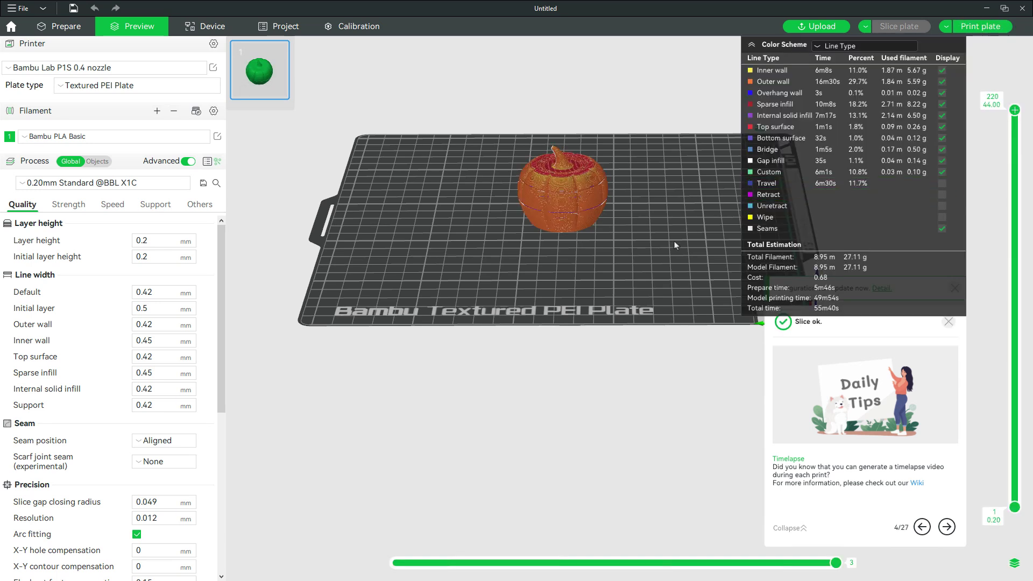
{"action": "left_click_drag", "start_coordinate": [674, 241], "coordinate": [661, 312]}
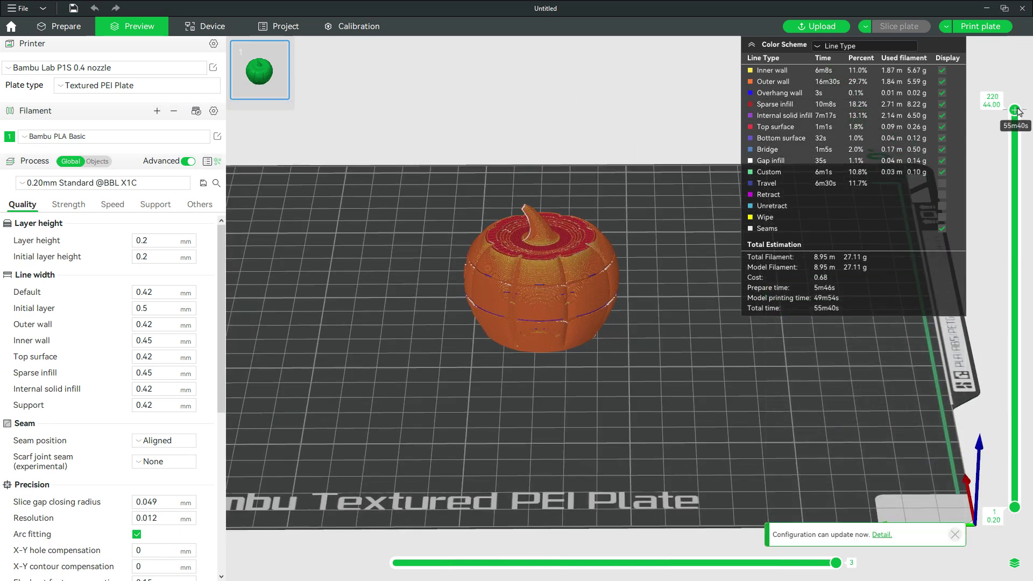
{"action": "left_click_drag", "start_coordinate": [1014, 110], "coordinate": [1014, 324]}
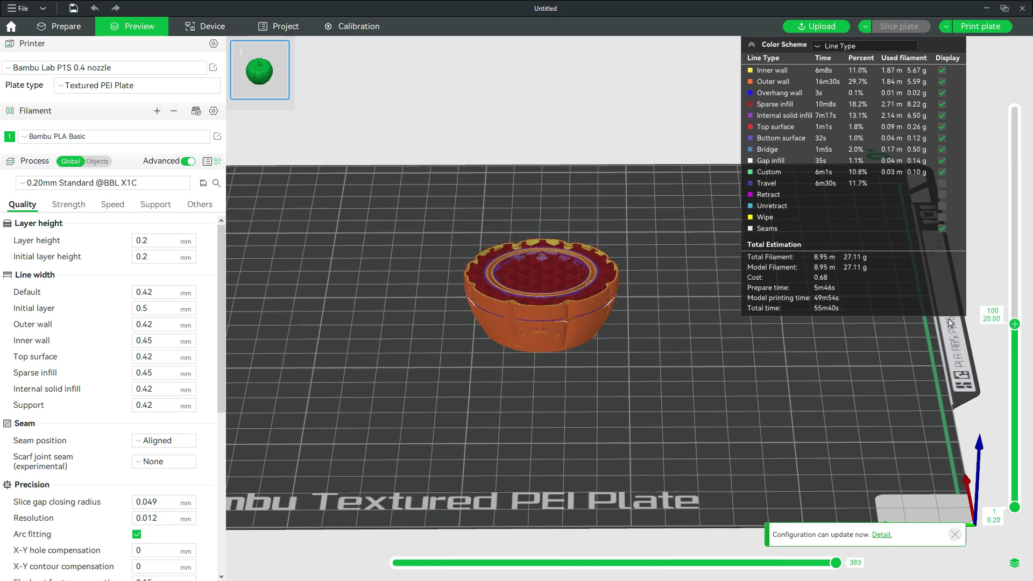
Examine the walls, infill and clearance between the nested pumpkin bodies up close at layer 100
{"action": "scroll", "coordinate": [612, 308], "scroll_direction": "down", "scroll_amount": 3}
{"action": "scroll", "coordinate": [602, 307], "scroll_direction": "up", "scroll_amount": 5}
{"action": "left_click_drag", "start_coordinate": [601, 307], "coordinate": [601, 253]}
{"action": "scroll", "coordinate": [495, 240], "scroll_direction": "up", "scroll_amount": 5}
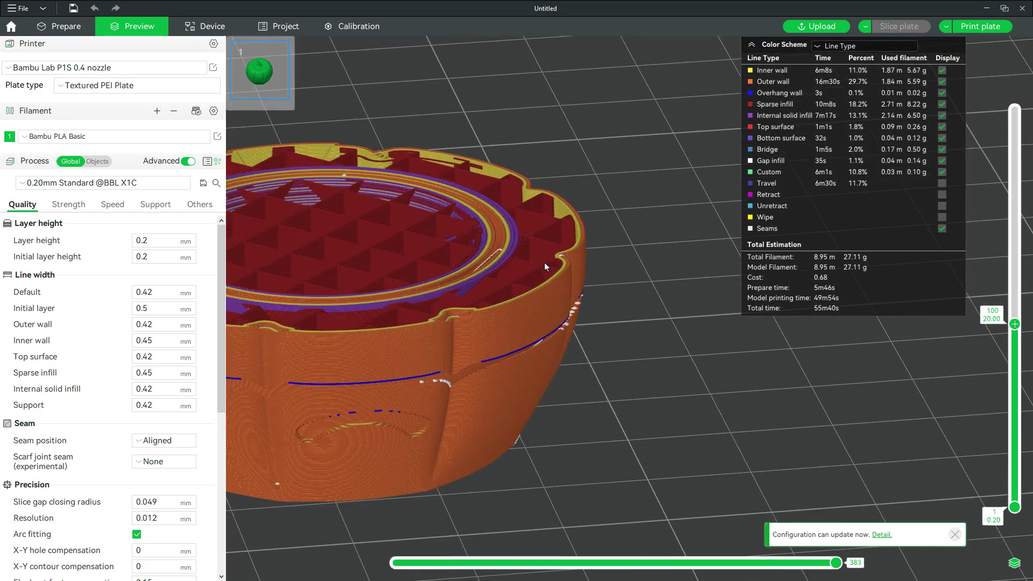
{"action": "scroll", "coordinate": [495, 241], "scroll_direction": "down", "scroll_amount": 2}
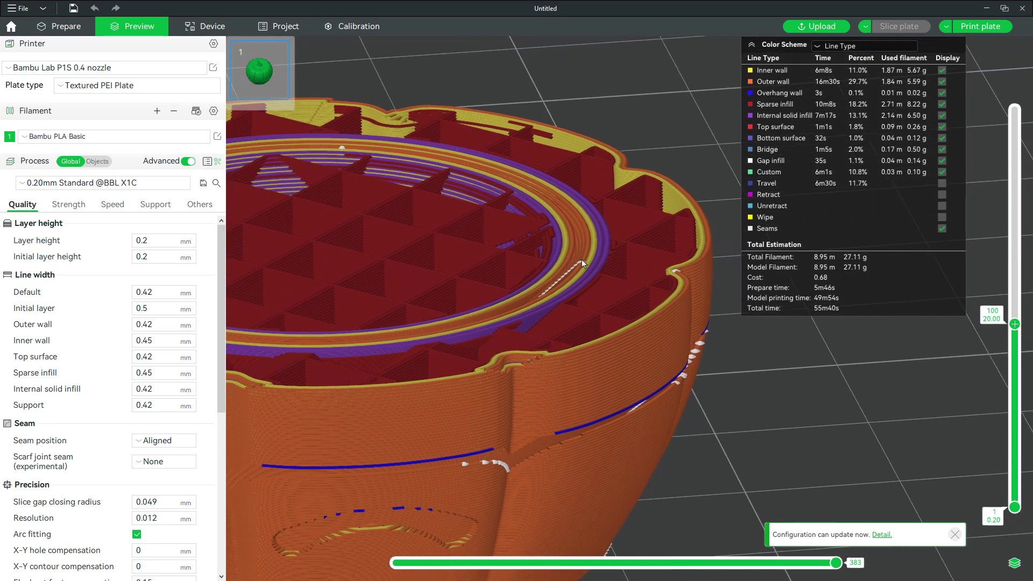
{"action": "scroll", "coordinate": [582, 259], "scroll_direction": "up", "scroll_amount": 4}
Lower the toolpath preview to layer 1 and examine the gaps between the nested bodies' rings
{"action": "left_click_drag", "start_coordinate": [1015, 324], "coordinate": [1019, 484]}
{"action": "left_click_drag", "start_coordinate": [726, 378], "coordinate": [829, 317]}
{"action": "left_click_drag", "start_coordinate": [1015, 481], "coordinate": [1017, 503]}
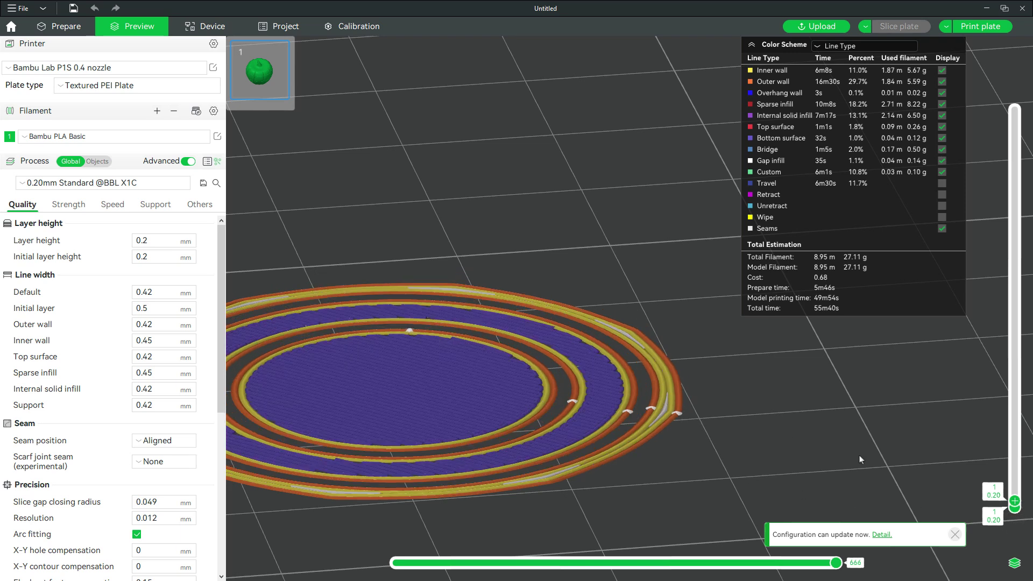
Raise the toolpath preview to layer 201 at 40.20 mm and examine the debossed face on the pumpkin's outside
{"action": "left_click_drag", "start_coordinate": [1014, 501], "coordinate": [1015, 144]}
{"action": "scroll", "coordinate": [896, 395], "scroll_direction": "down", "scroll_amount": 5}
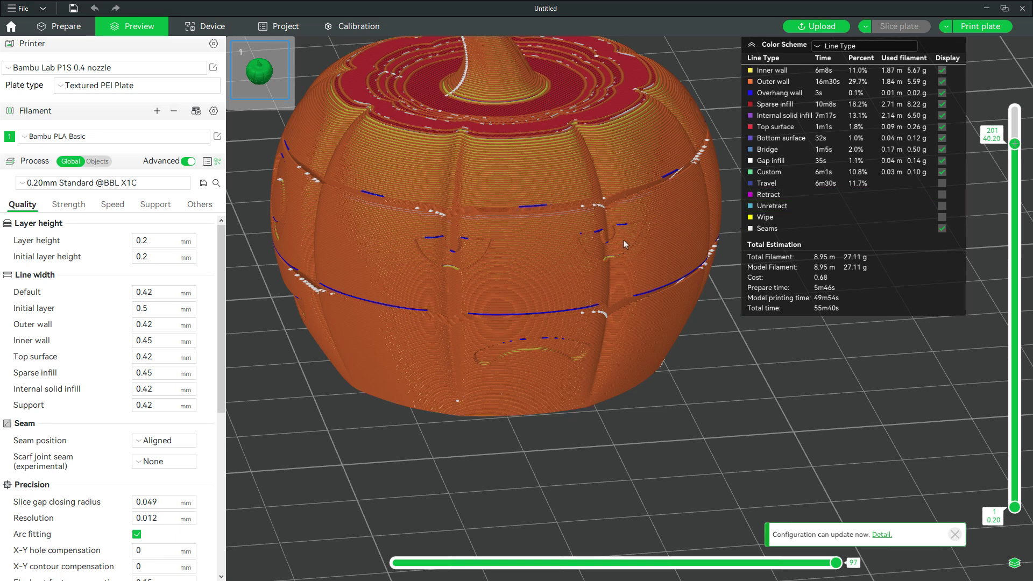
{"action": "left_click_drag", "start_coordinate": [738, 380], "coordinate": [718, 411]}
{"action": "scroll", "coordinate": [718, 411], "scroll_direction": "down", "scroll_amount": 1}
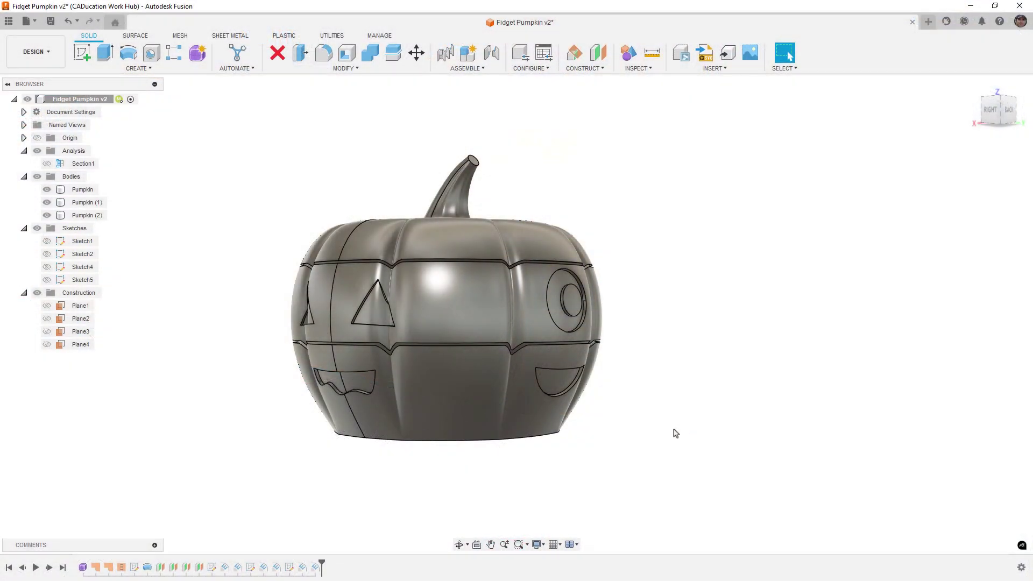
Switch back to Fusion, select the triangular eye's recessed face and show the Section1 analysis to view the nested bodies' gaps
{"action": "left_click", "coordinate": [375, 308]}
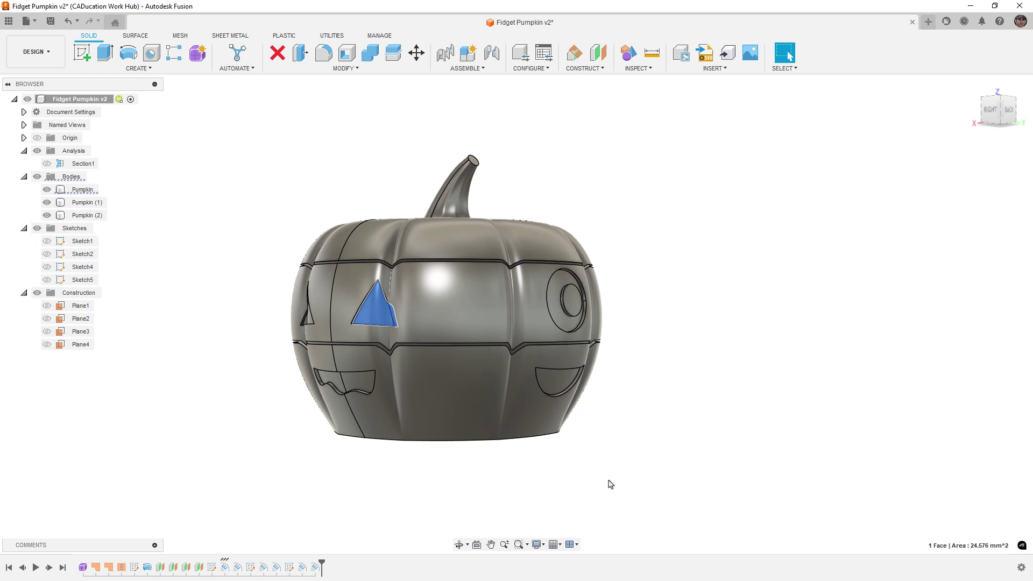
{"action": "left_click", "coordinate": [47, 164]}
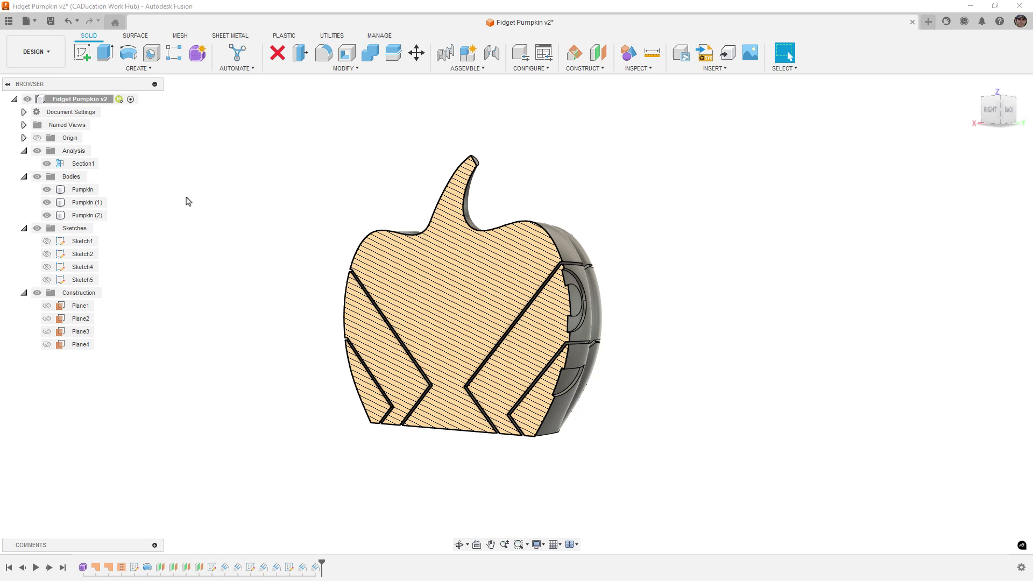